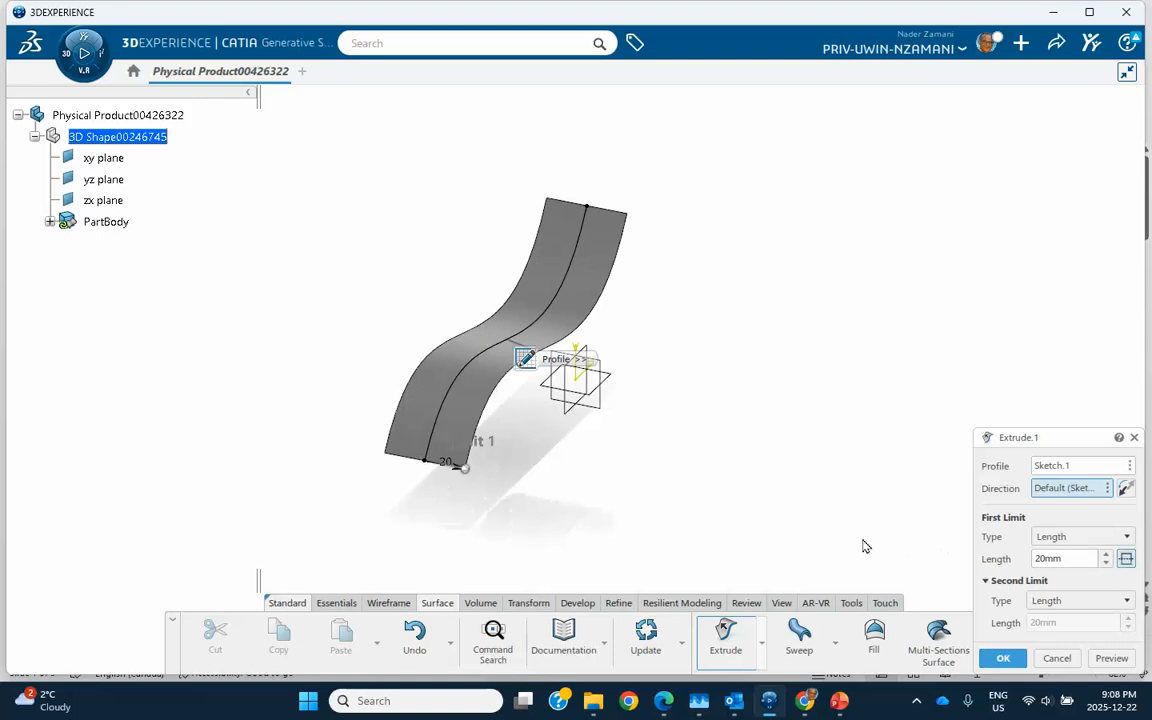
# - Confirm the 20mm two-sided ribbon extrusion and expand PartBody to list Sketch.1 and Extrude.1
pyautogui.click(1005, 657)
pyautogui.moveTo(784, 501); pyautogui.dragTo(652, 523, button='middle')
pyautogui.middleClick(726, 459)
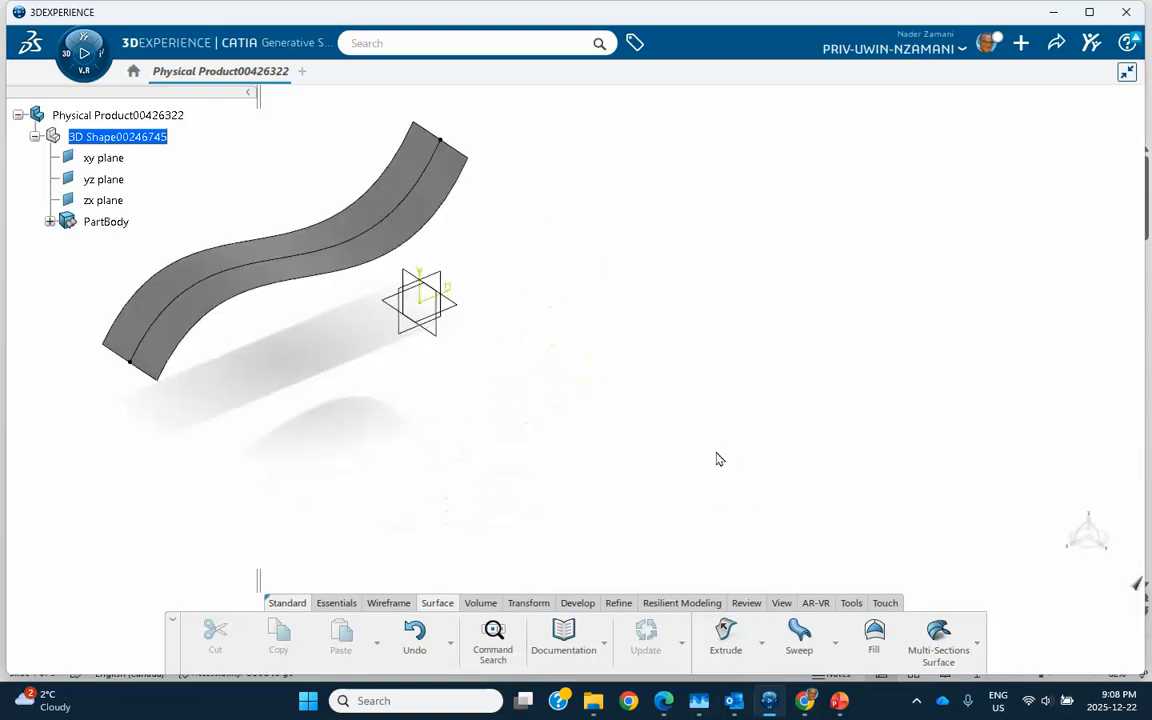
pyautogui.moveTo(621, 443); pyautogui.dragTo(725, 490, button='middle')
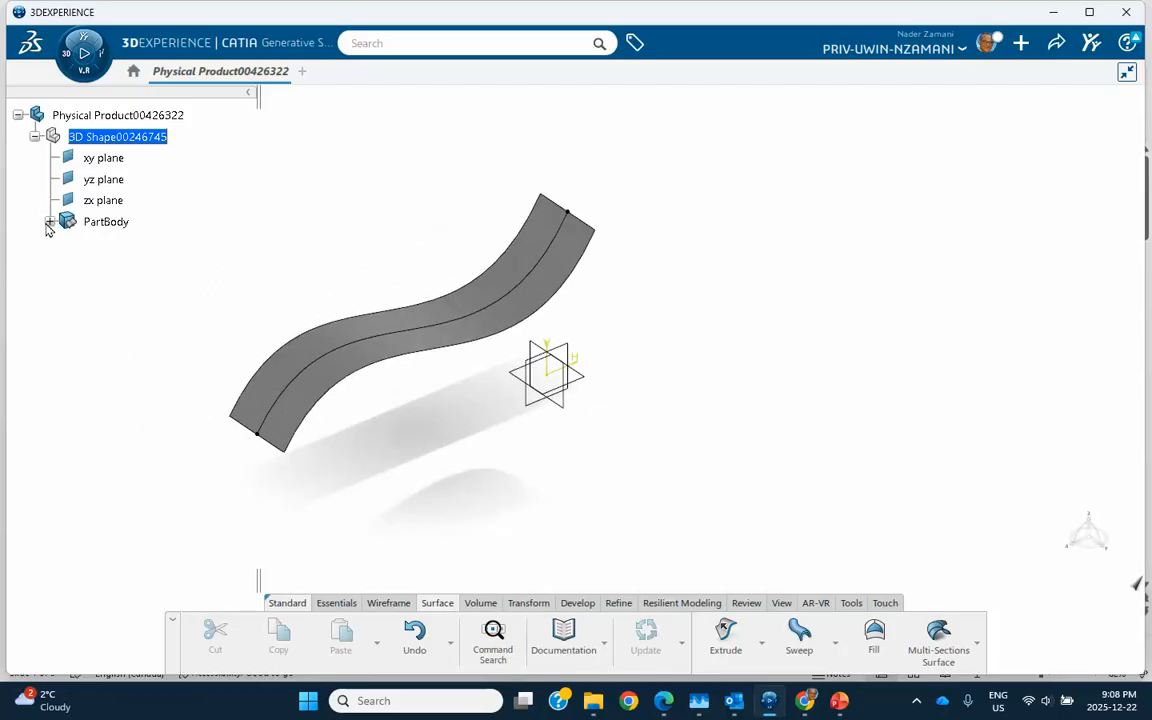
pyautogui.click(49, 223)
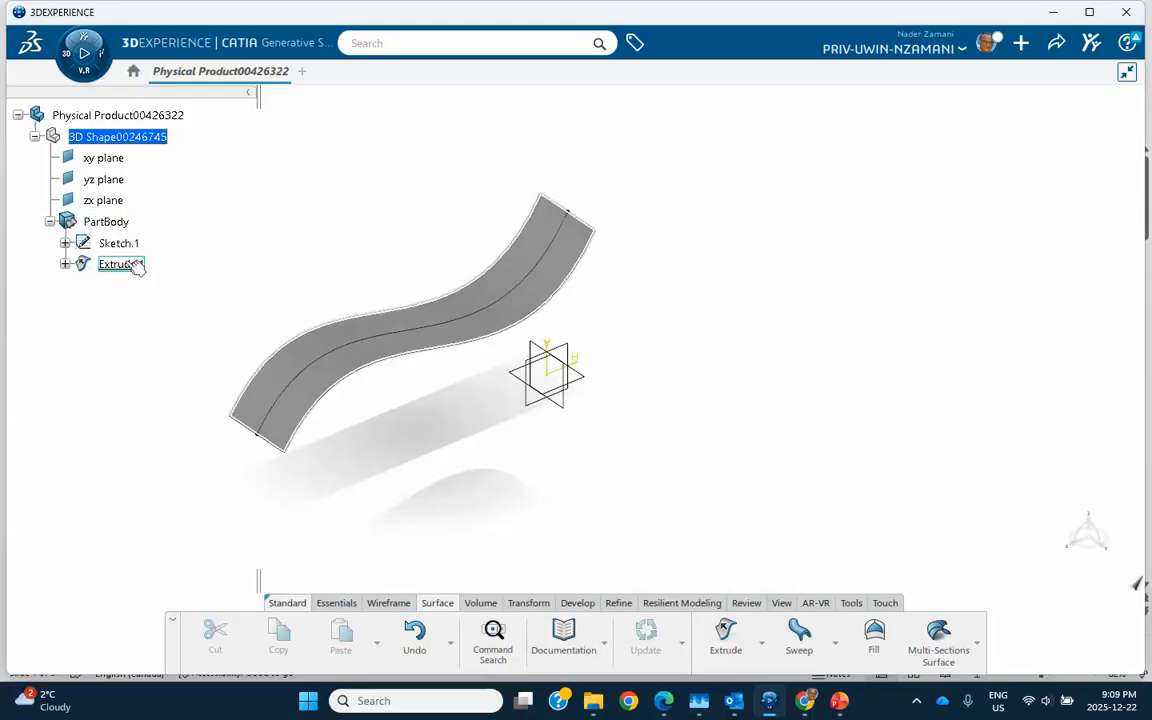
# - Sketch a 27.44mm circle on the xy plane beside the ribbon and exit the sketch
pyautogui.click(590, 384)
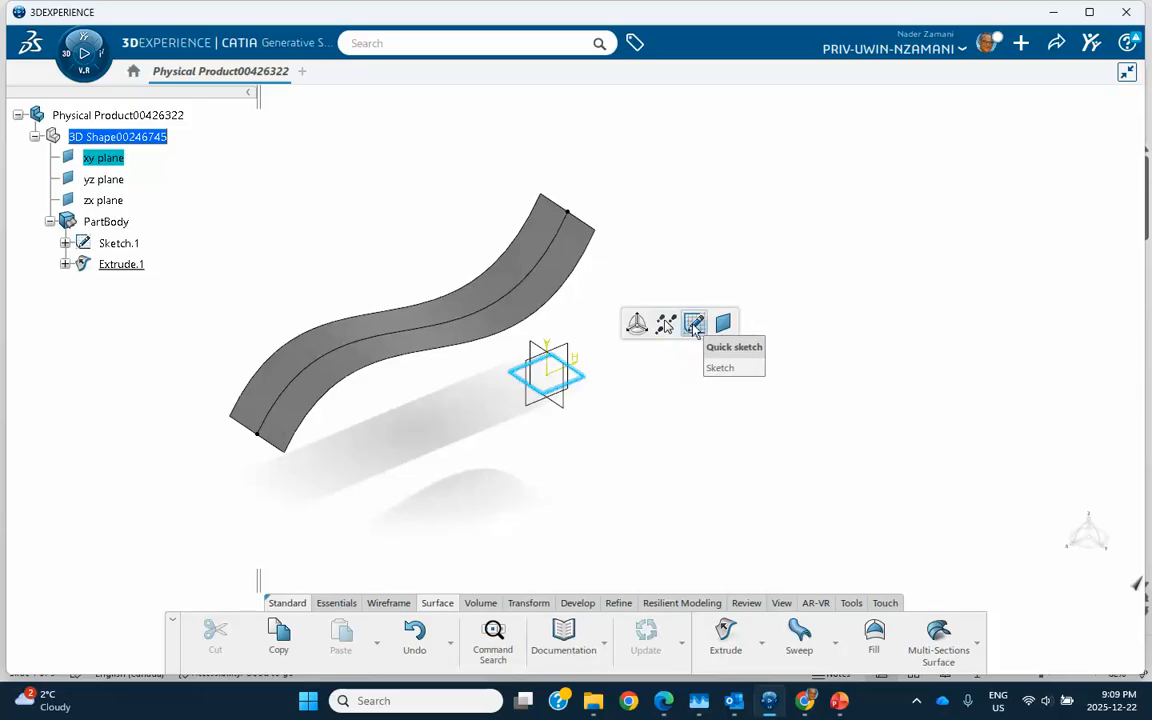
pyautogui.click(694, 322)
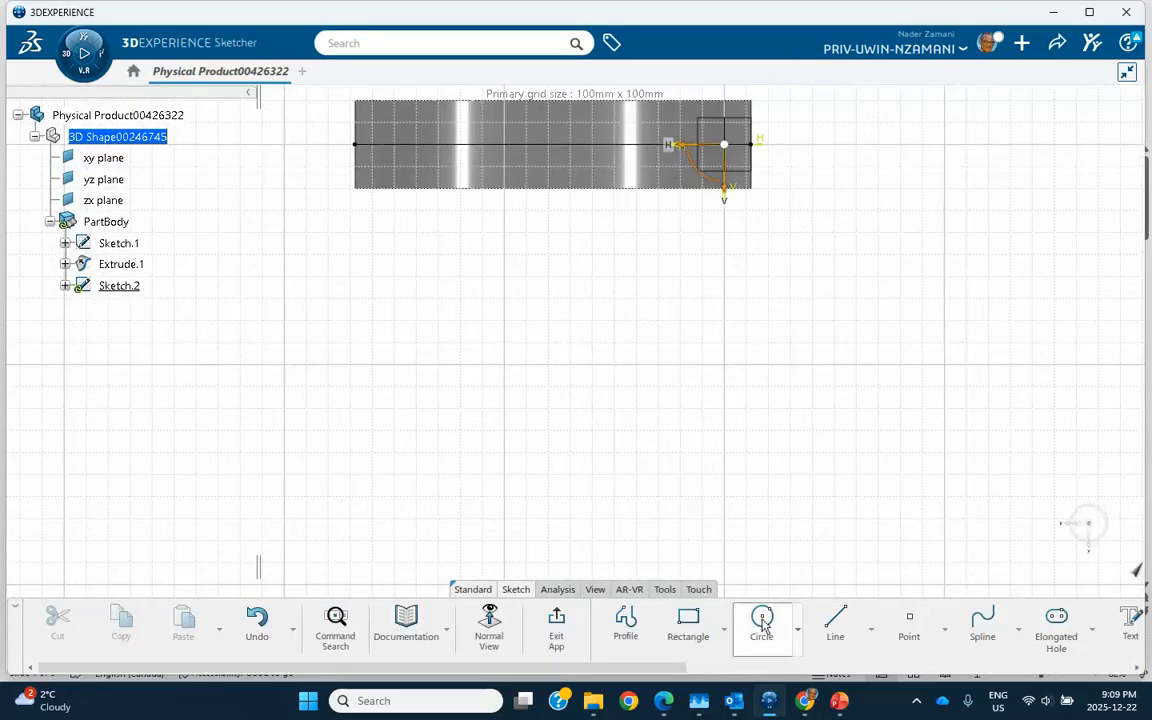
pyautogui.click(761, 620)
pyautogui.click(878, 276)
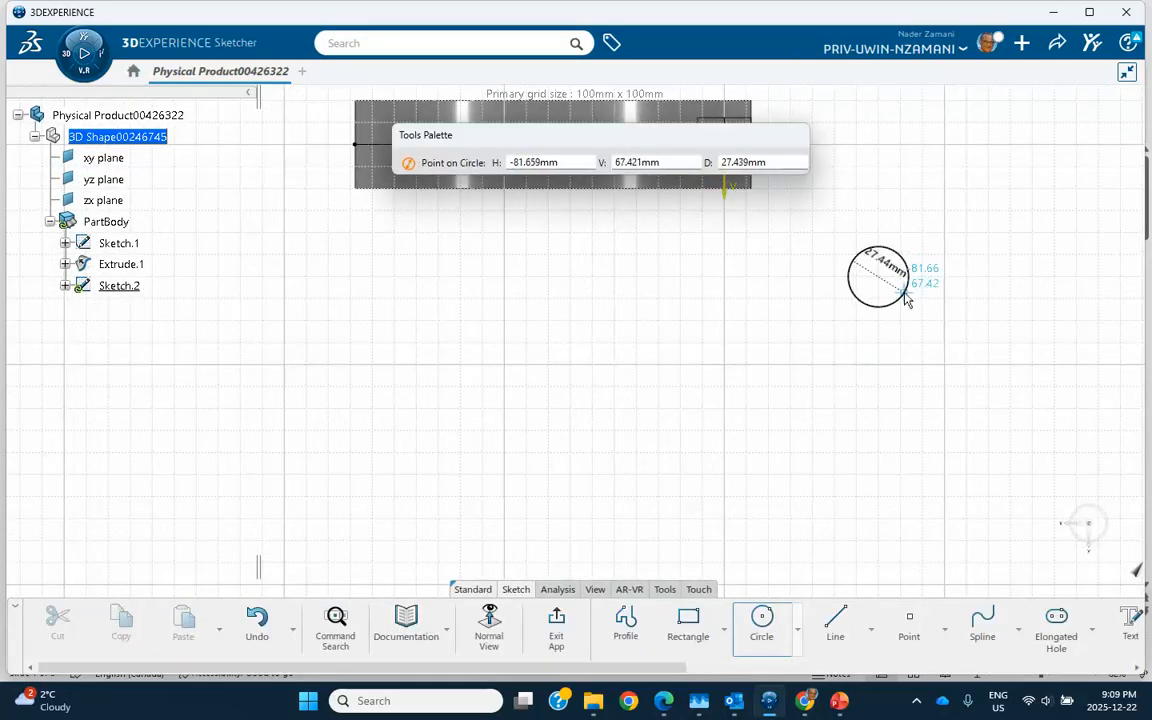
pyautogui.click(905, 289)
pyautogui.click(557, 622)
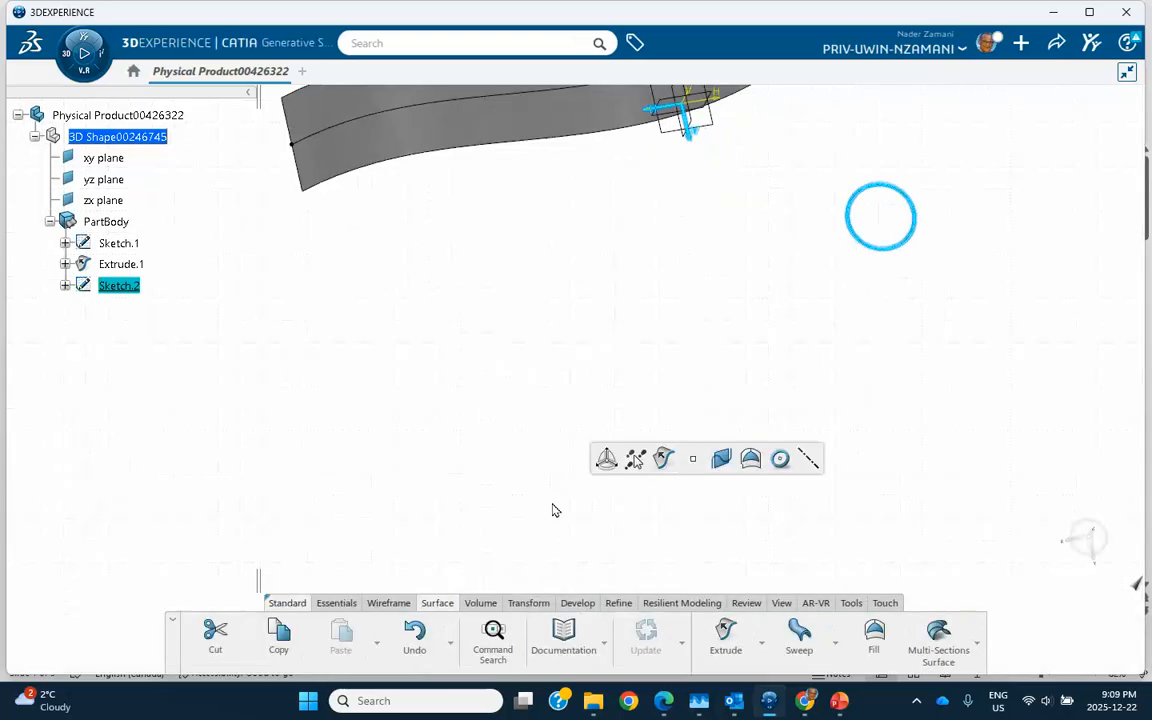
pyautogui.moveTo(560, 298); pyautogui.dragTo(571, 393, button='middle')
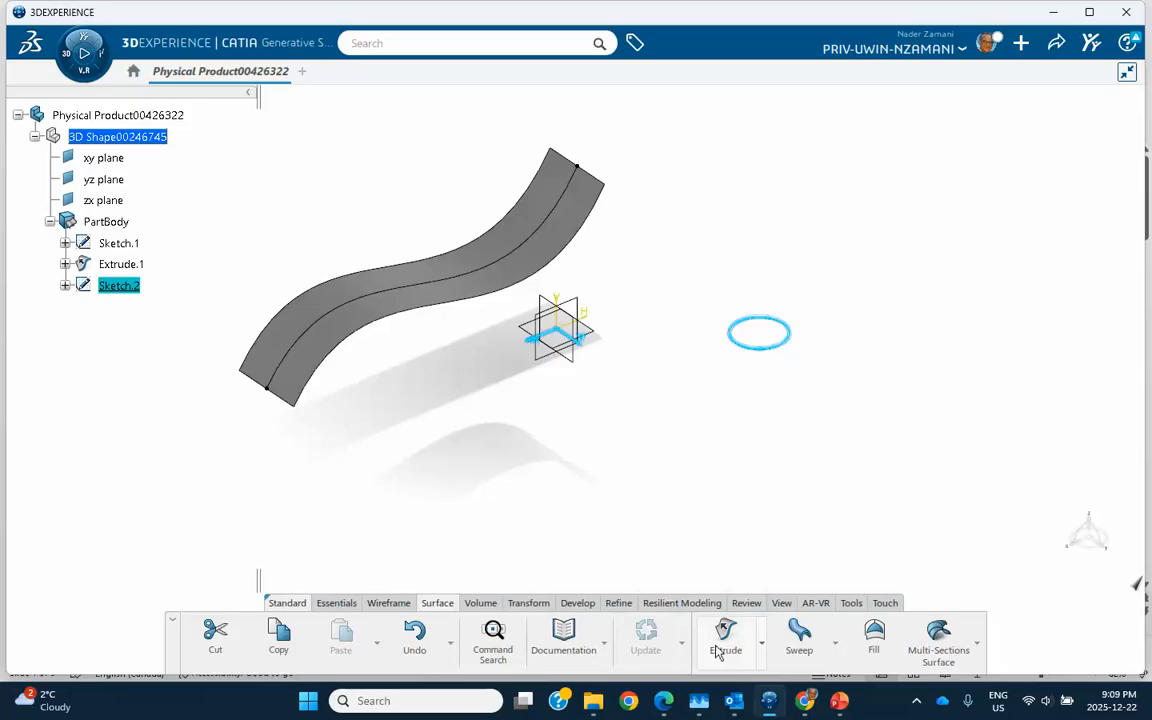
pyautogui.click(480, 603)
# - Volume-extrude the circle into a cylinder 20mm each way and inspect its limits
pyautogui.click(568, 628)
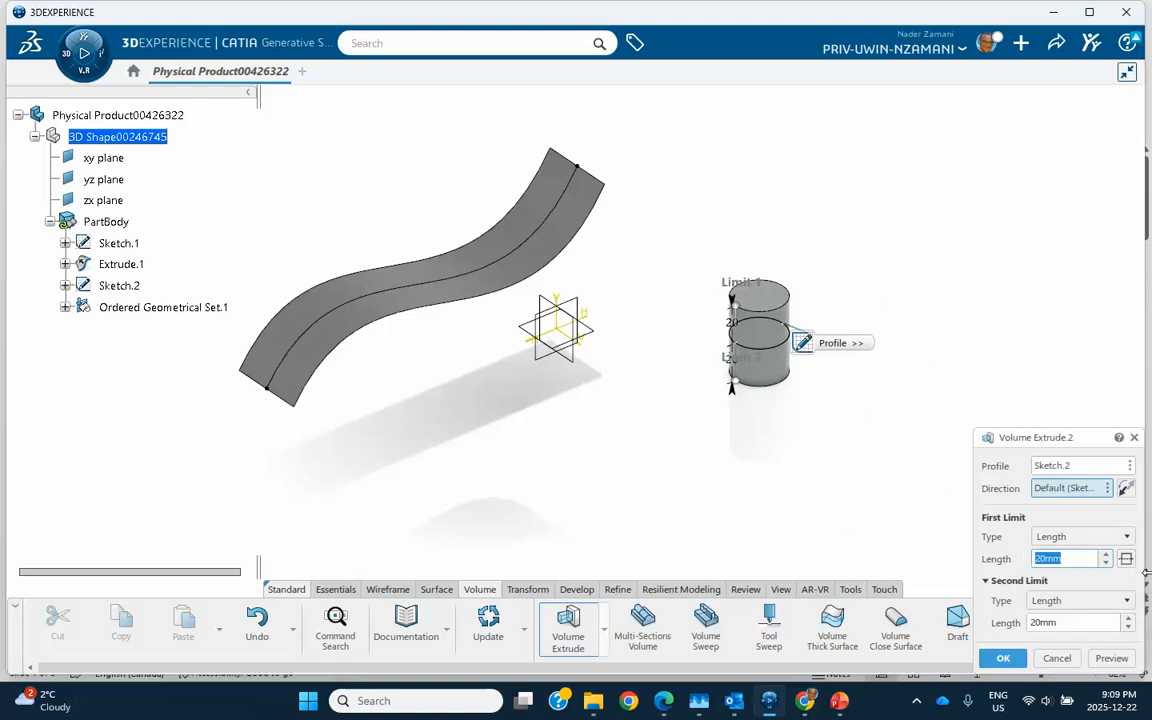
pyautogui.click(1126, 558)
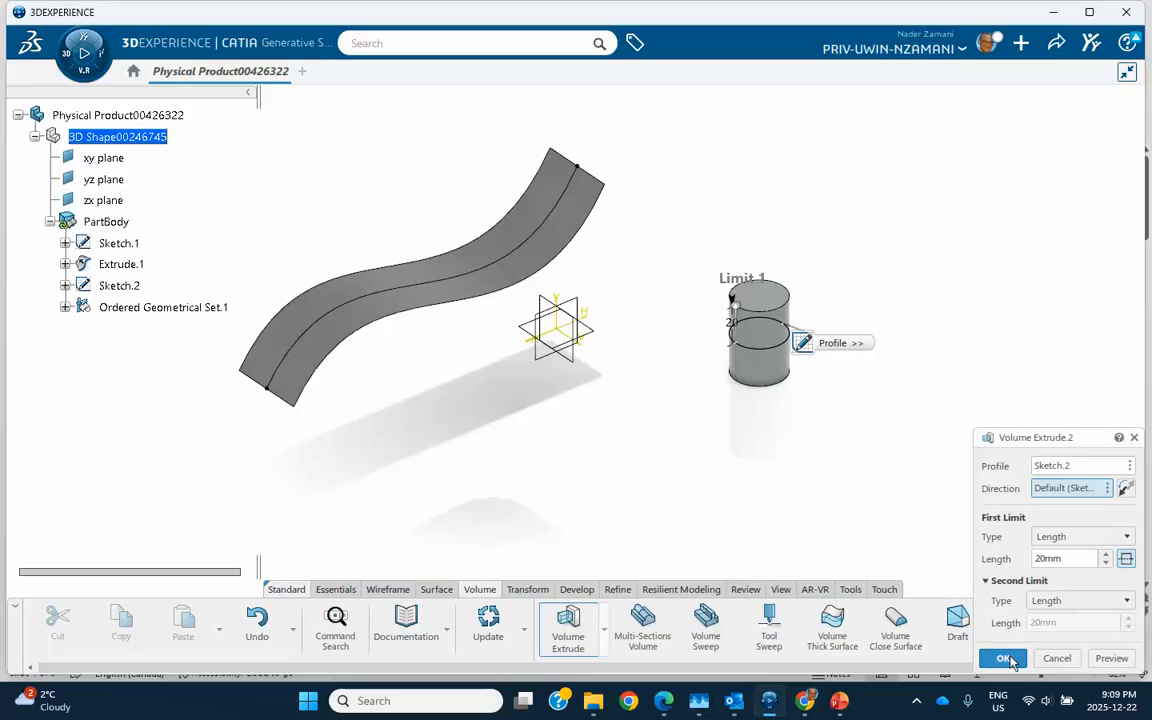
pyautogui.click(1006, 658)
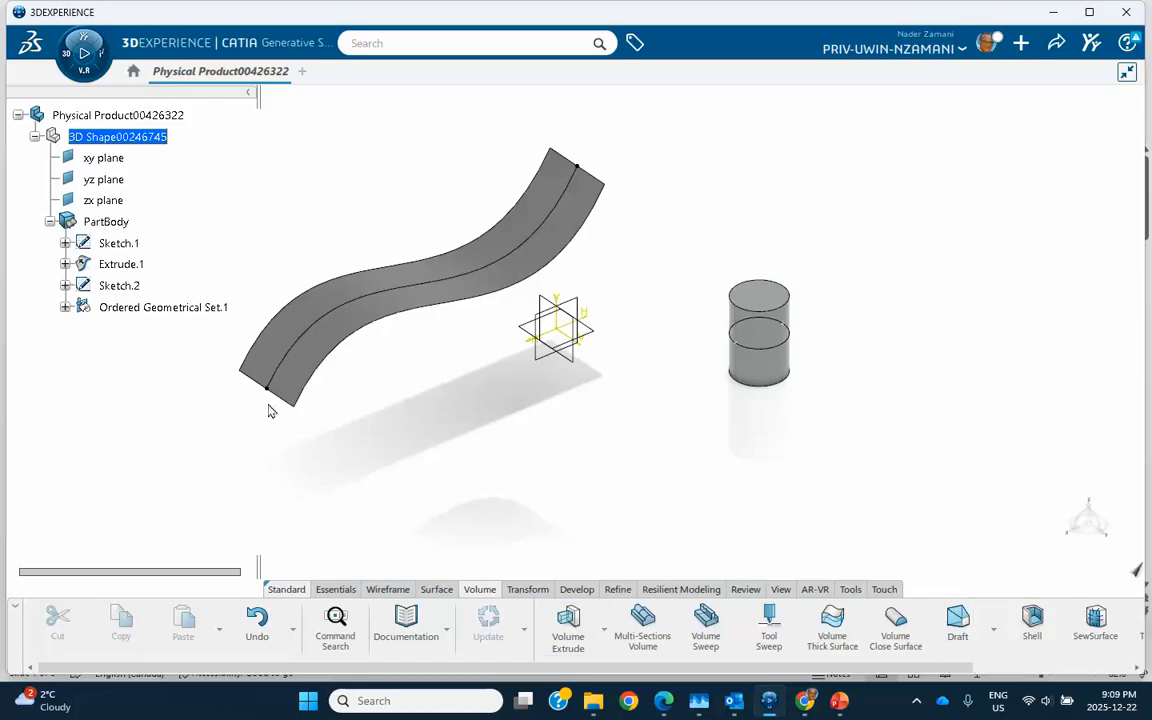
pyautogui.click(65, 308)
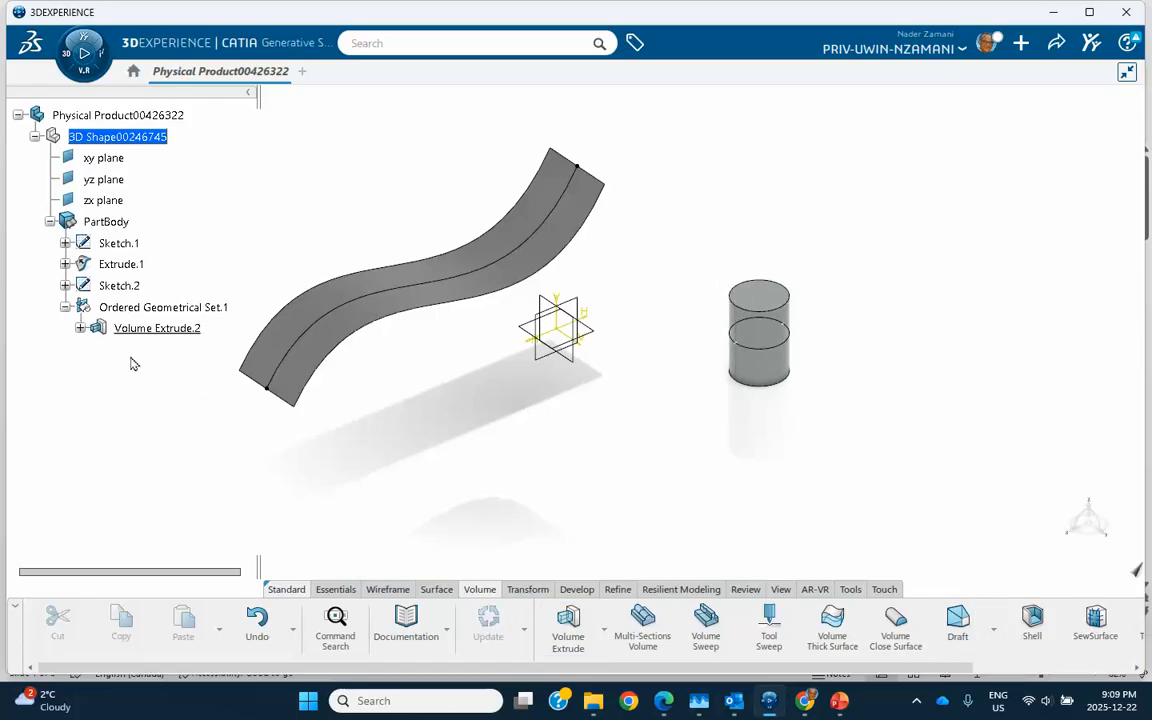
pyautogui.click(80, 328)
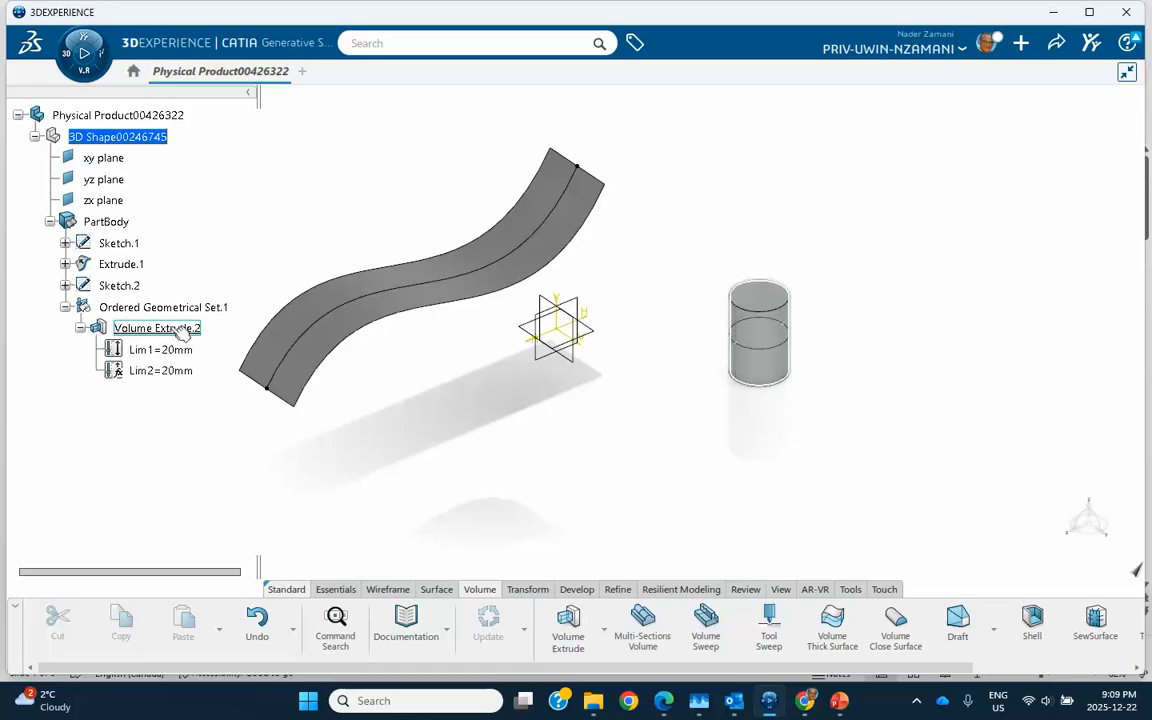
pyautogui.click(80, 328)
# - Edit Volume Extrude.2 to extrude one side only, with limits 20mm and 0mm
pyautogui.doubleClick(180, 331)
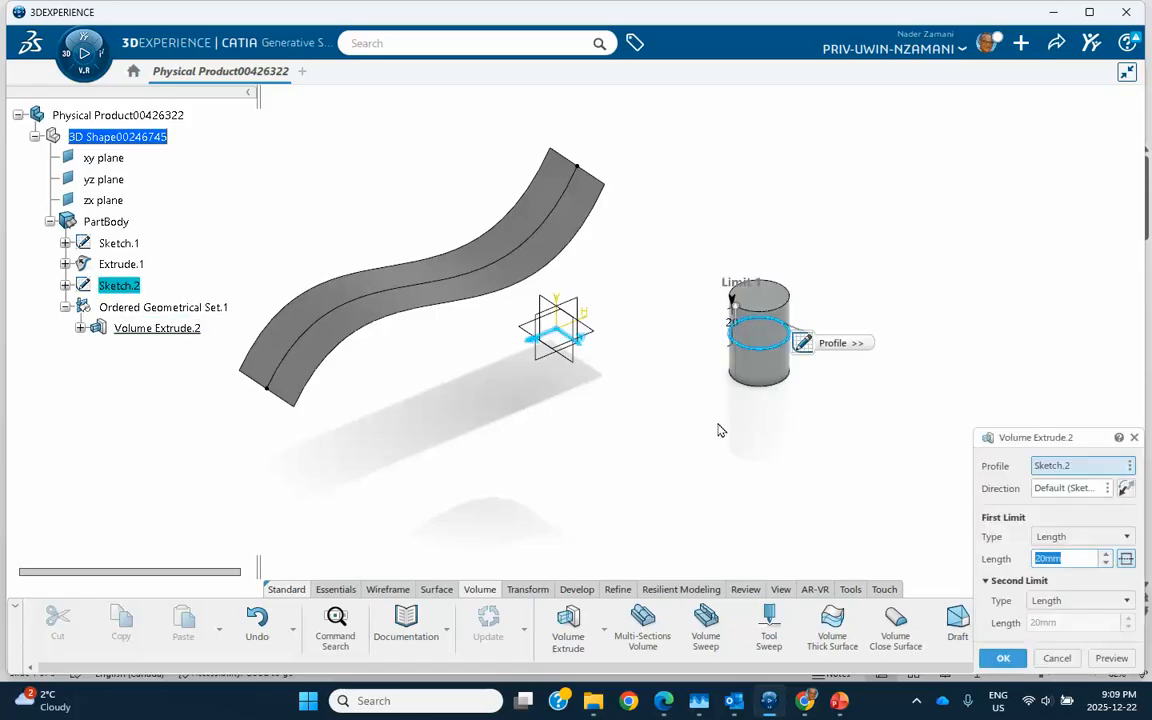
pyautogui.click(1126, 559)
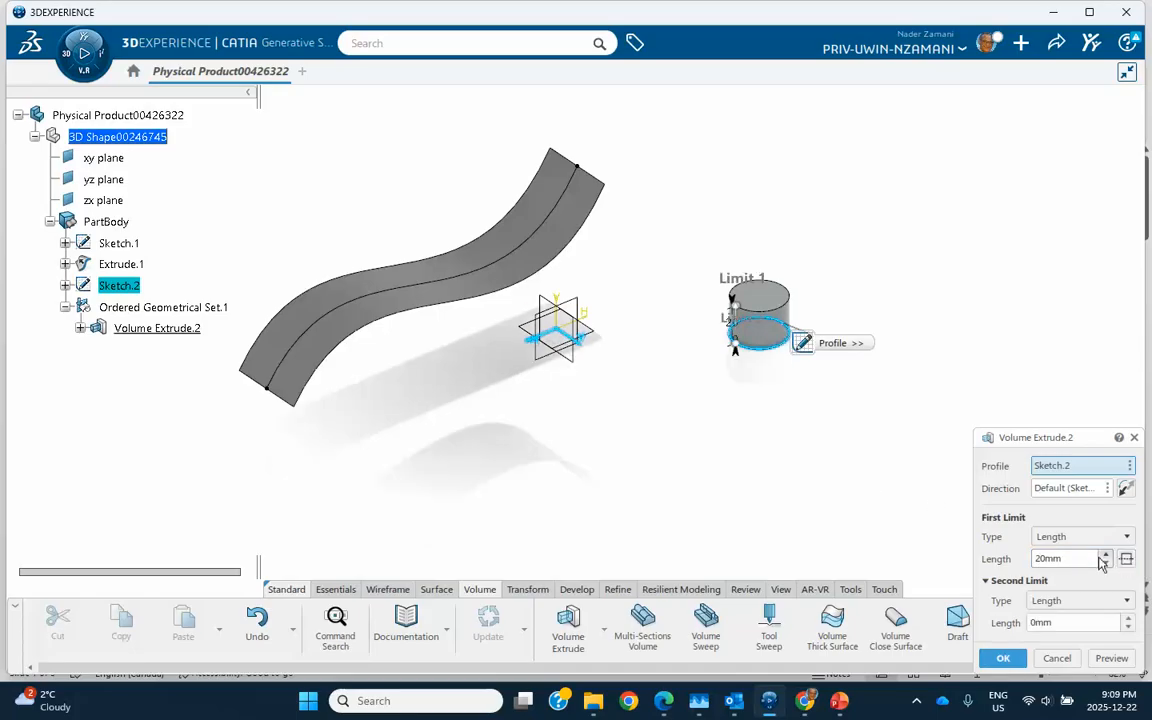
pyautogui.click(1003, 659)
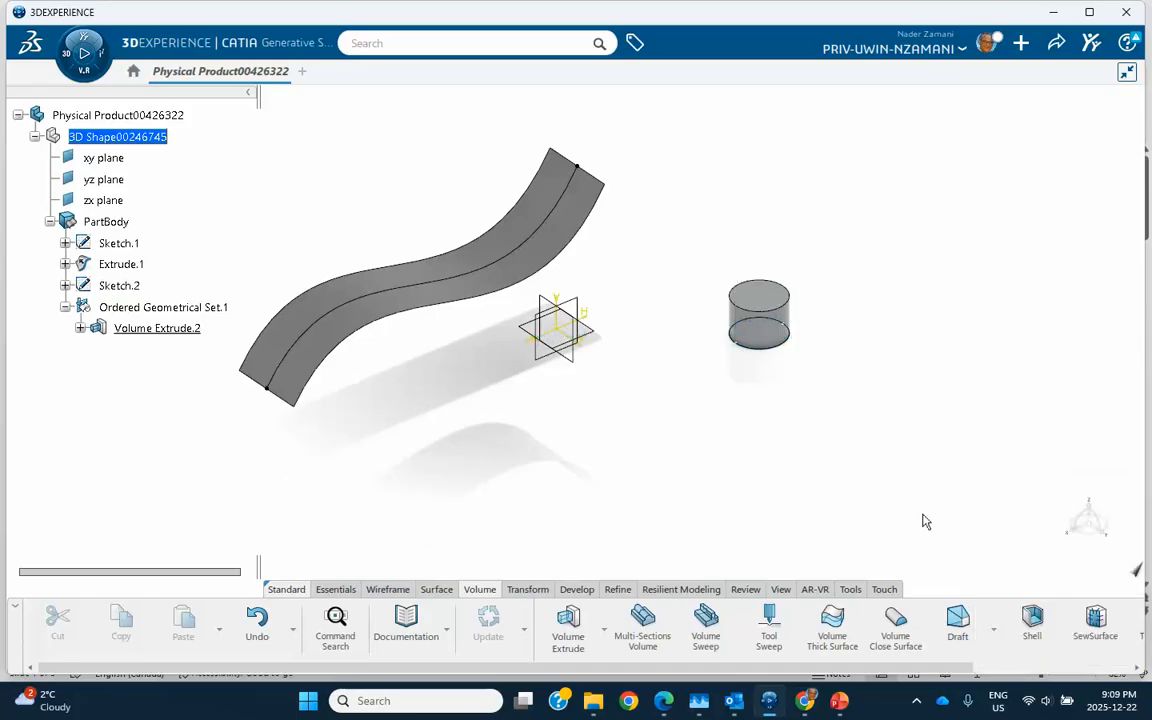
pyautogui.click(80, 329)
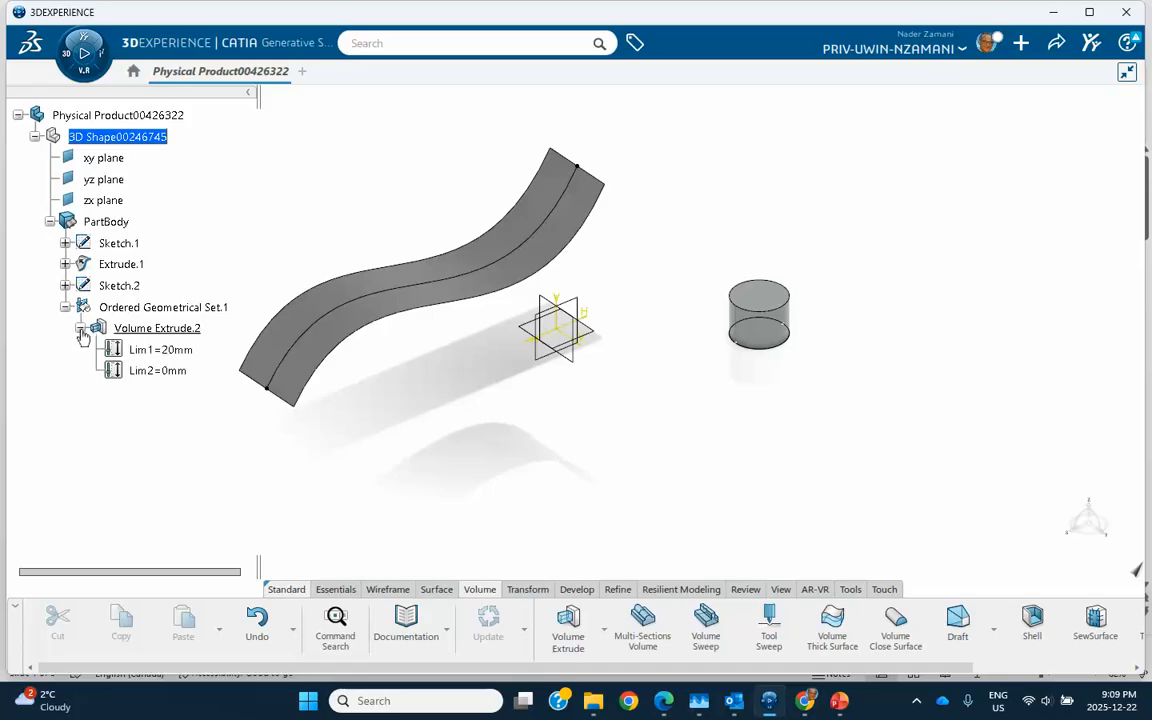
pyautogui.click(80, 329)
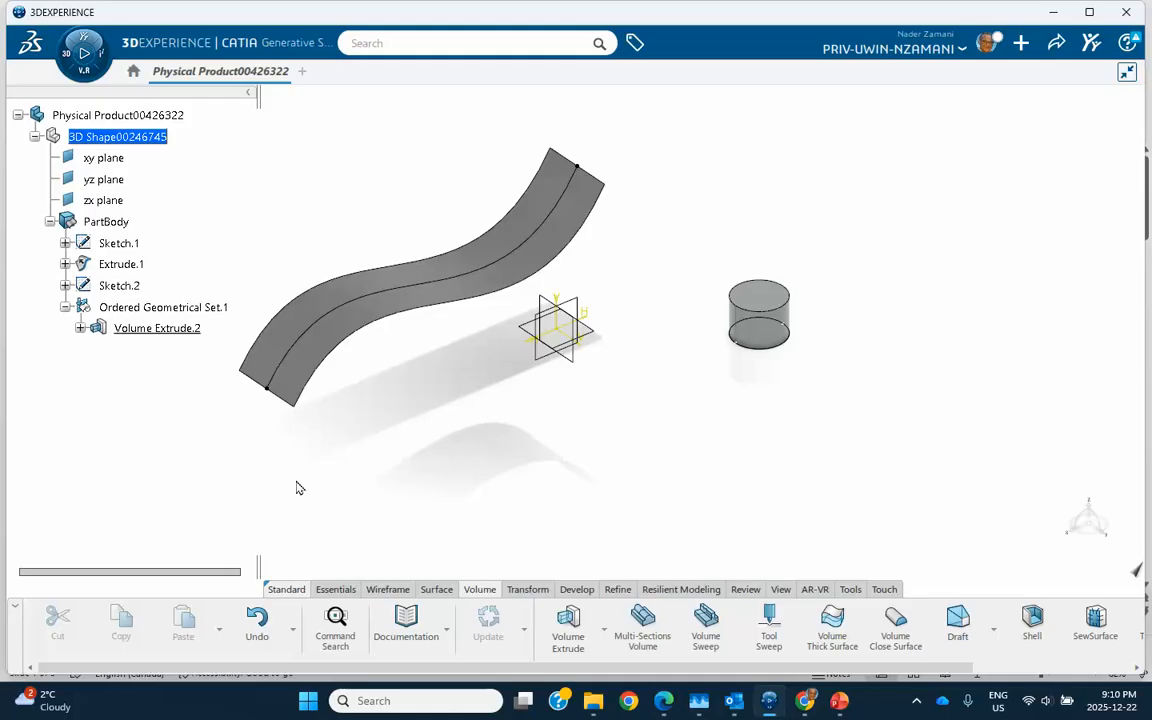
# - Launch Scaling from the Transform tab's transformation list and move its dialog aside
pyautogui.moveTo(361, 491); pyautogui.dragTo(494, 478, button='middle')
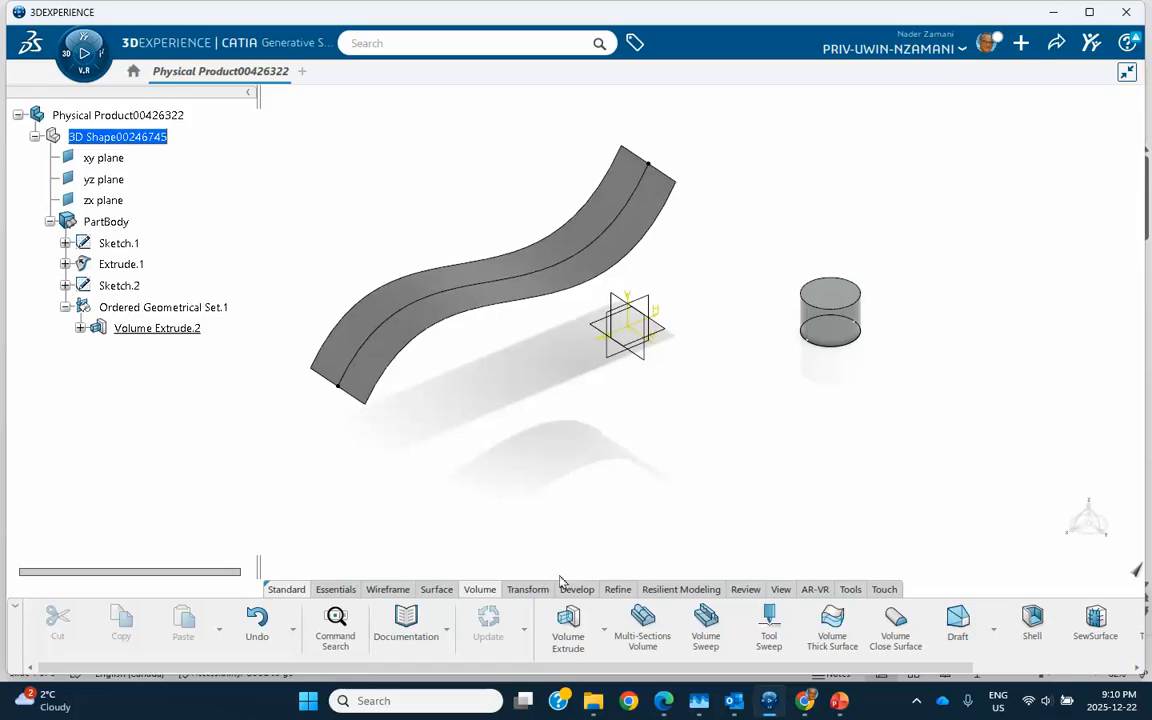
pyautogui.click(528, 592)
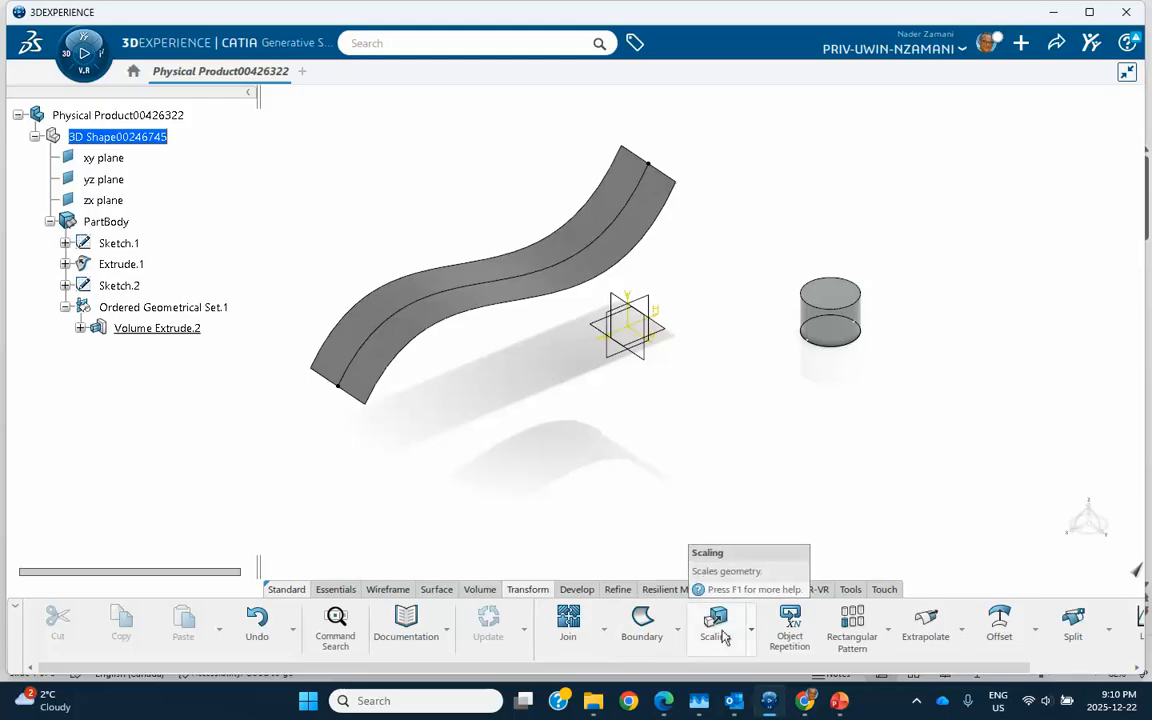
pyautogui.click(751, 628)
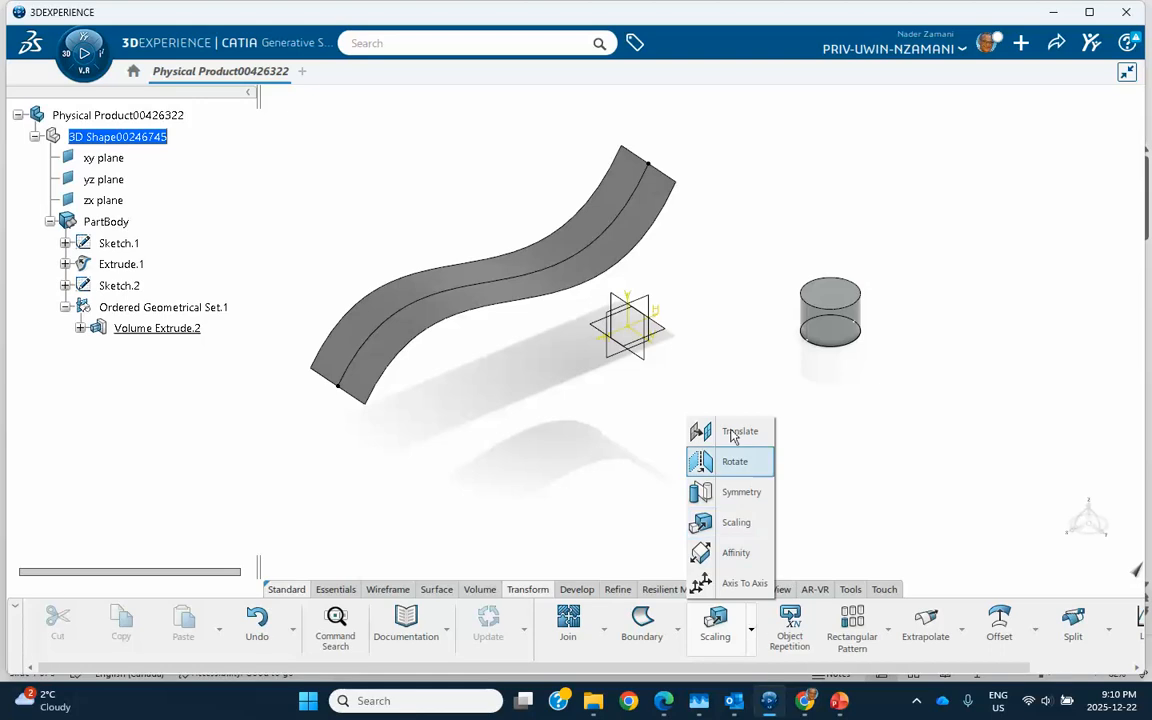
pyautogui.click(737, 523)
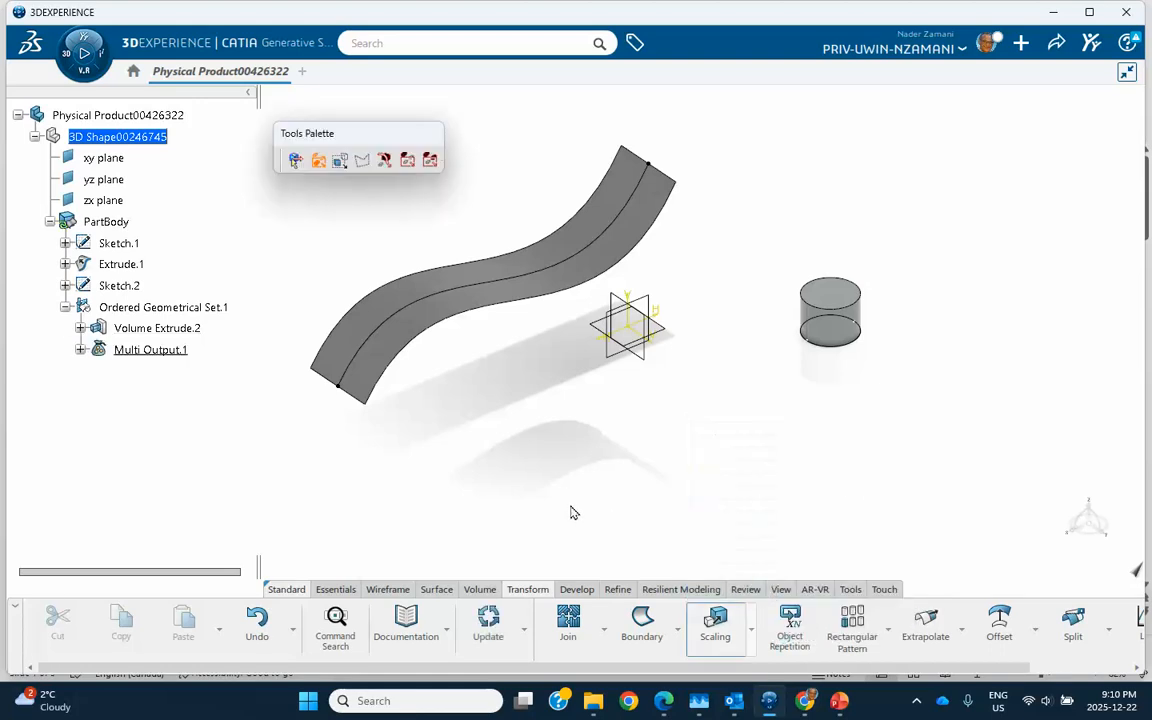
pyautogui.moveTo(880, 319); pyautogui.dragTo(937, 320)
pyautogui.moveTo(784, 422); pyautogui.dragTo(756, 422, button='middle')
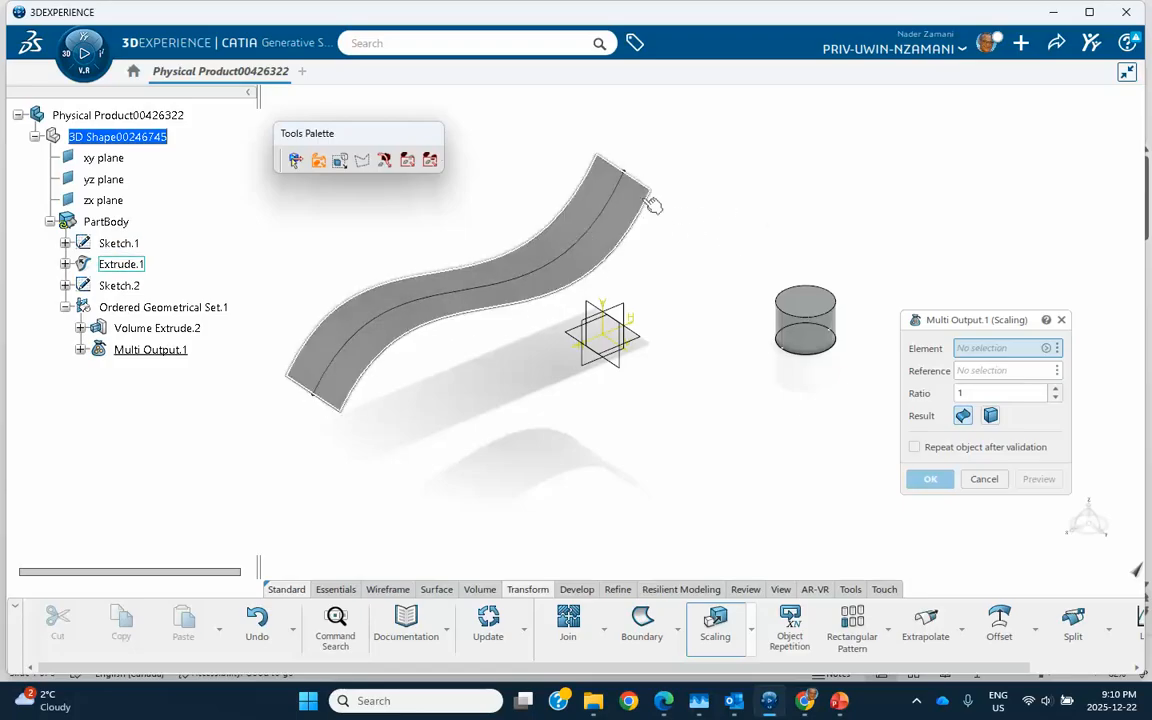
# - Scale the ribbon surface about its corner vertex with ratio 2
pyautogui.click(558, 240)
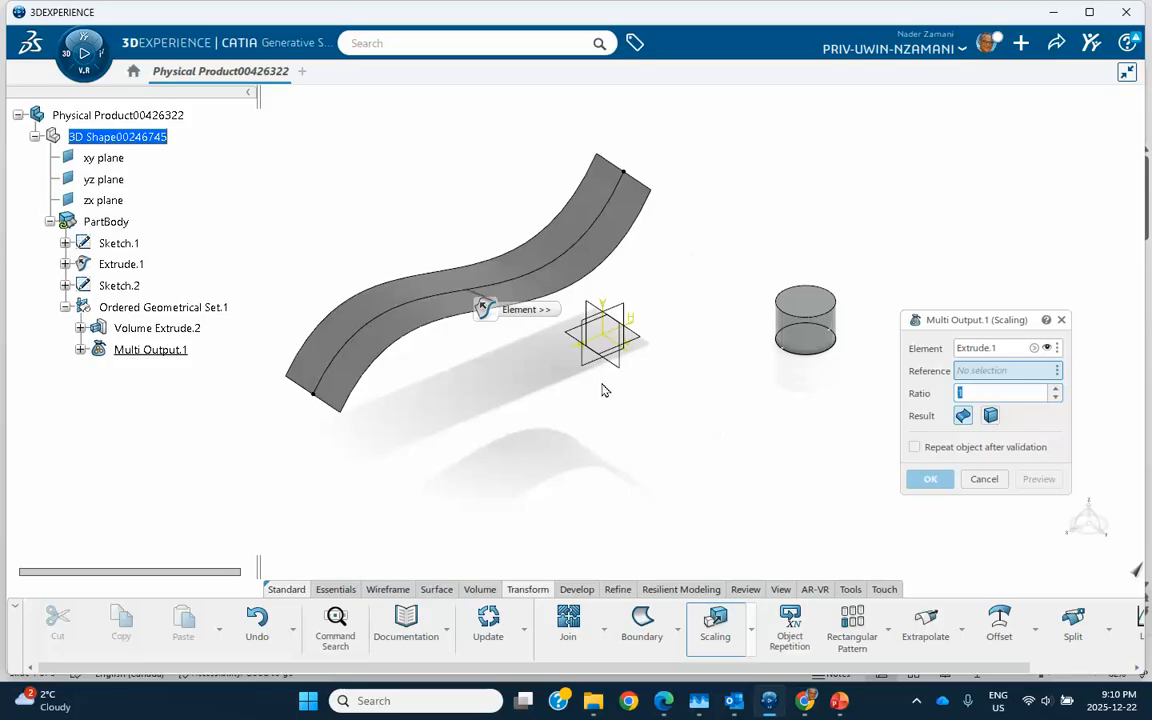
pyautogui.click(345, 413)
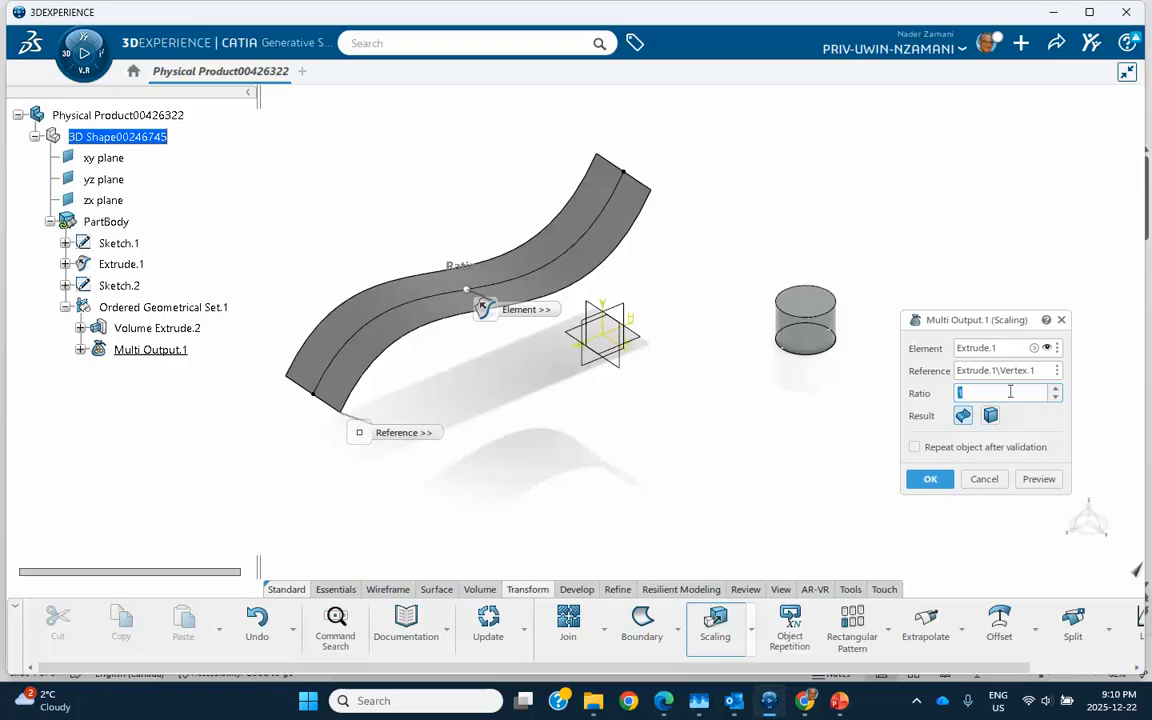
pyautogui.doubleClick(957, 393)
pyautogui.write('2')
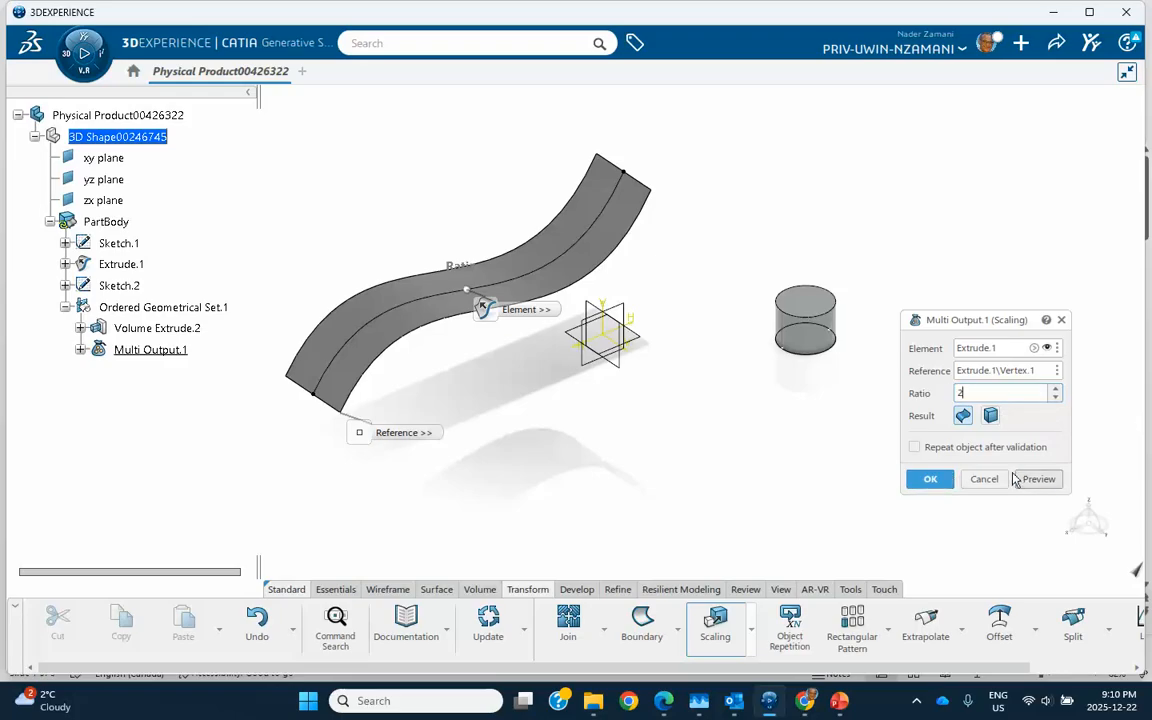
pyautogui.click(931, 479)
# - Zoom out to compare the surfaces and bring up the 'What is going on?' slide
pyautogui.moveTo(700, 410); pyautogui.dragTo(709, 491, button='middle')
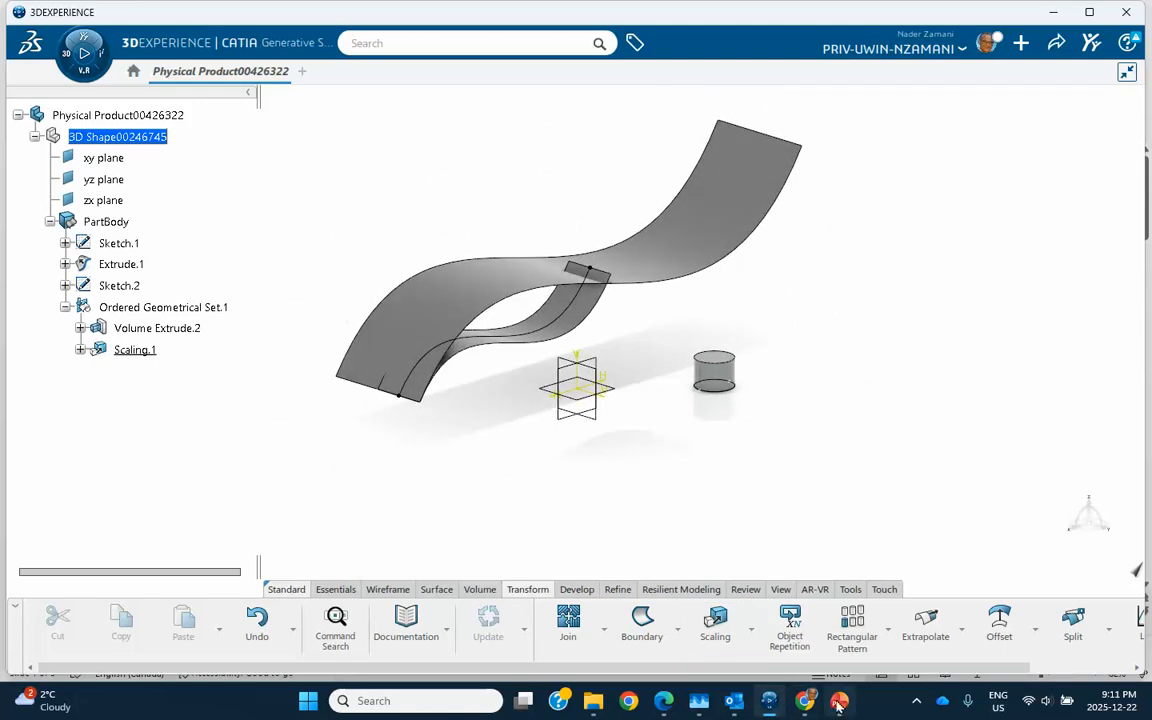
pyautogui.click(788, 654)
pyautogui.click(91, 468)
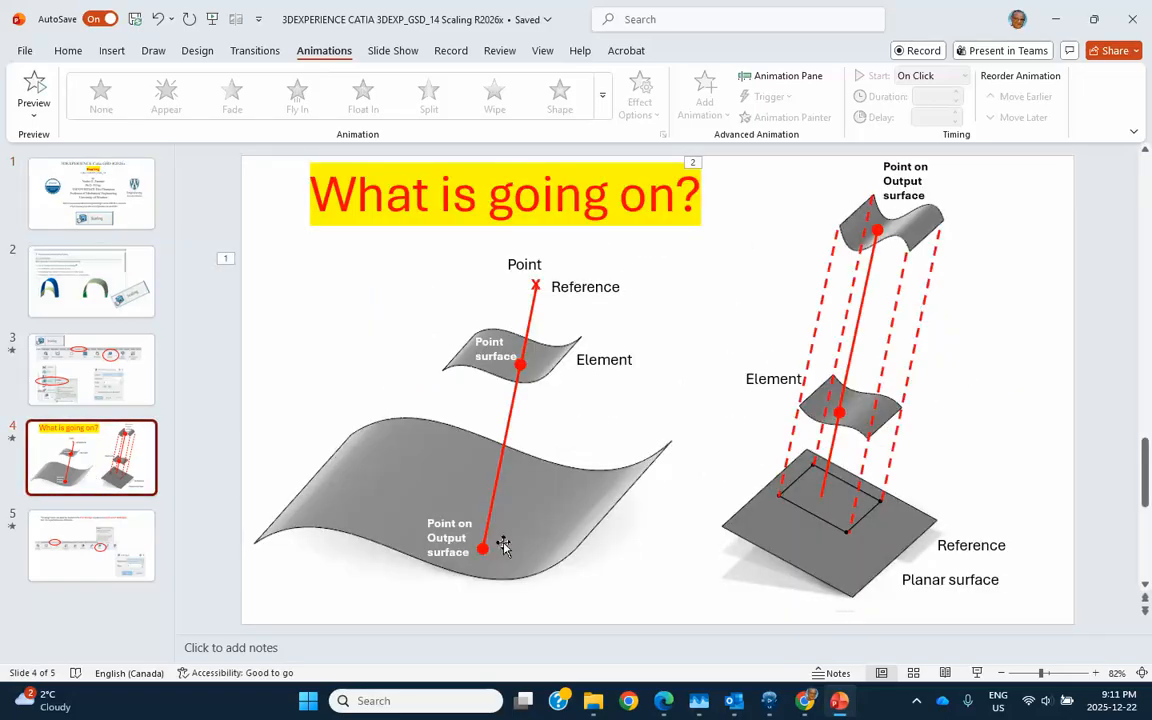
# - Switch from the PowerPoint slide back to the CATIA model
pyautogui.hotkey('alt', 'Tab')
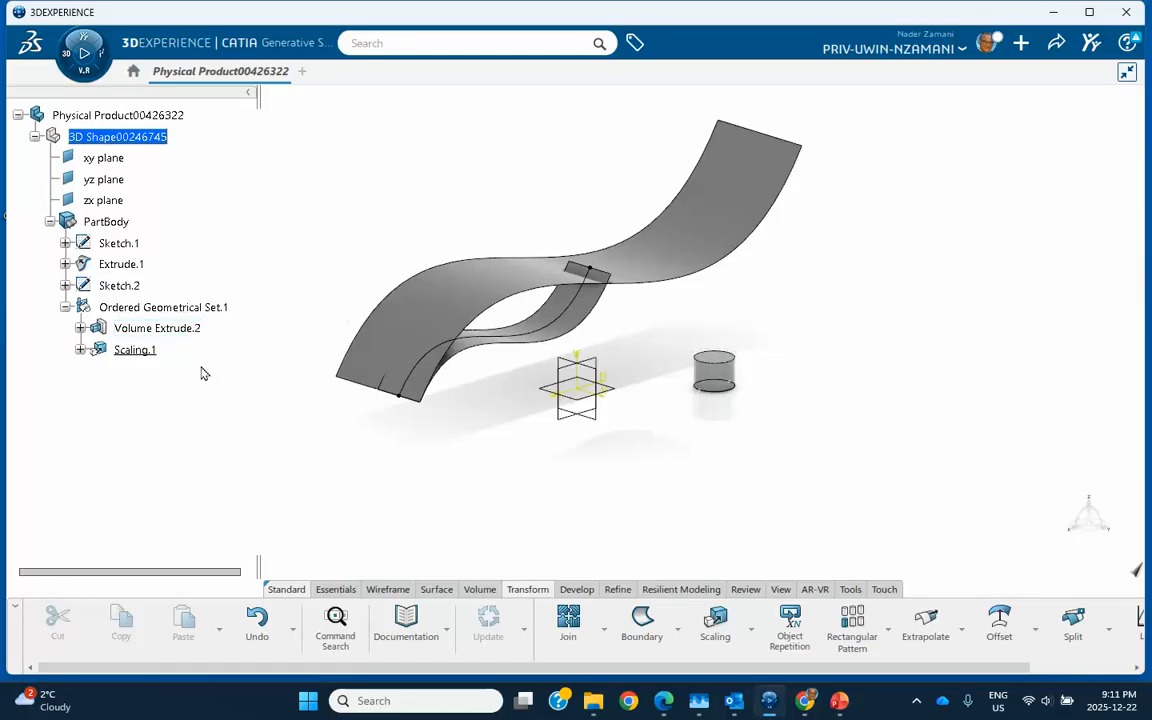
# - Edit the scaling so the cylinder and Extrude.1 are both doubled about the vertex, ratio 2
pyautogui.doubleClick(140, 349)
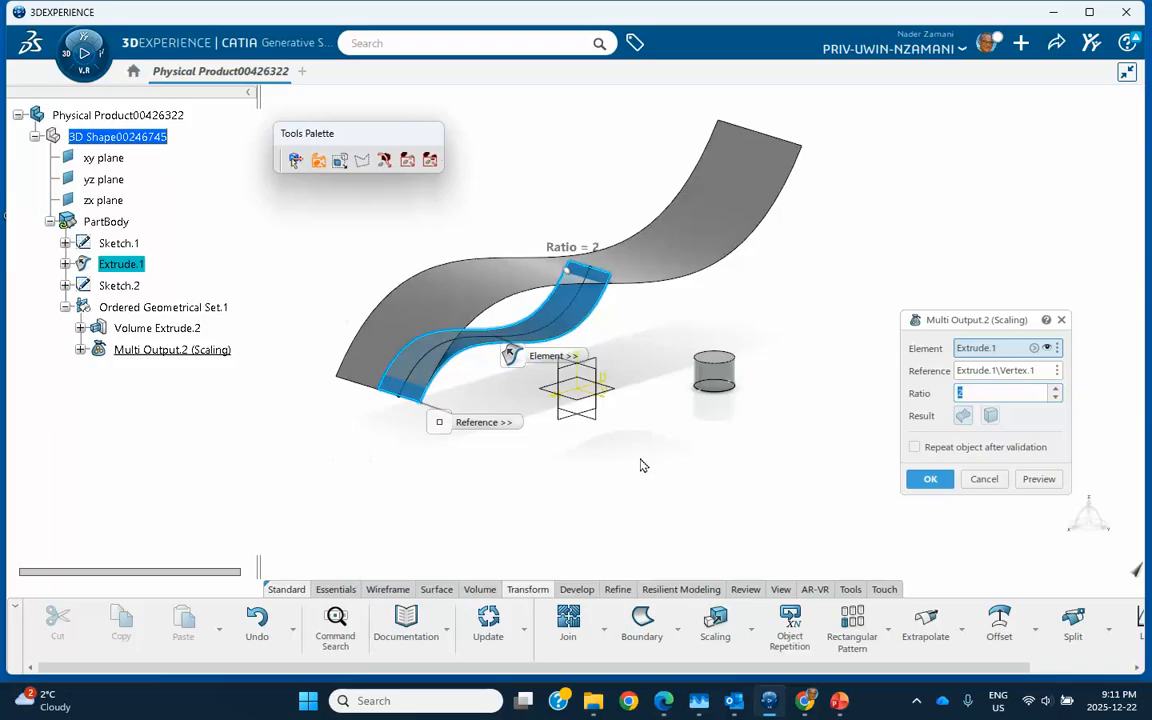
pyautogui.click(989, 352)
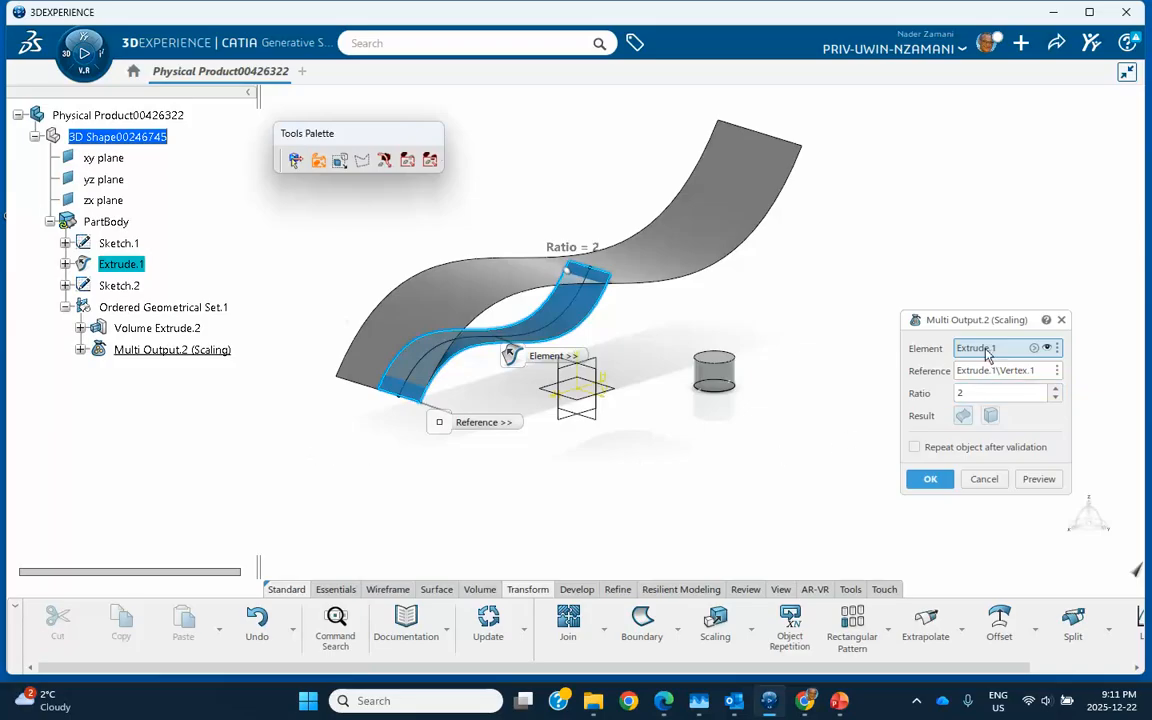
pyautogui.click(713, 371)
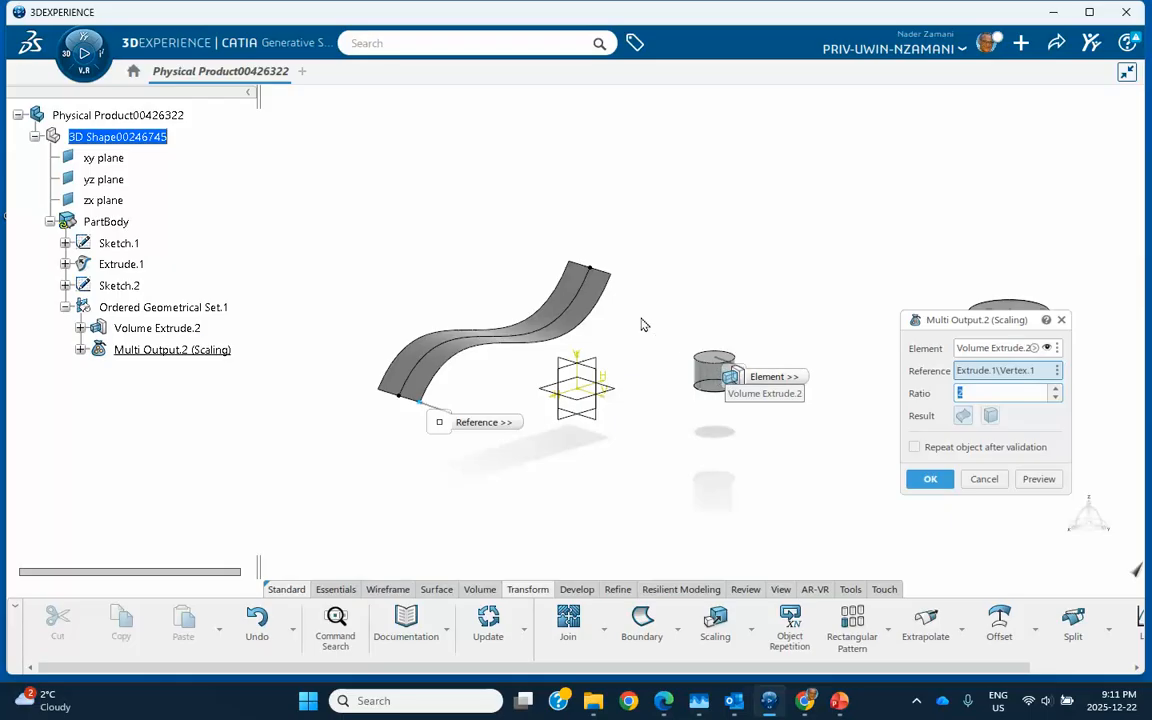
pyautogui.moveTo(982, 323); pyautogui.dragTo(836, 126)
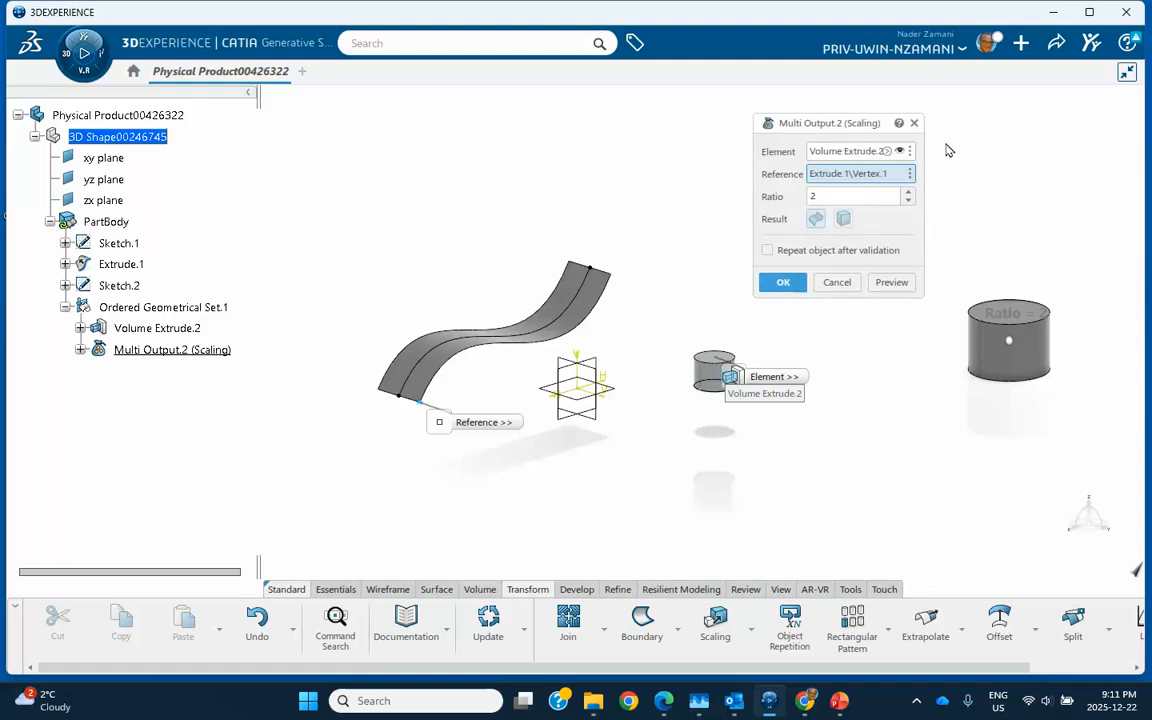
pyautogui.click(887, 152)
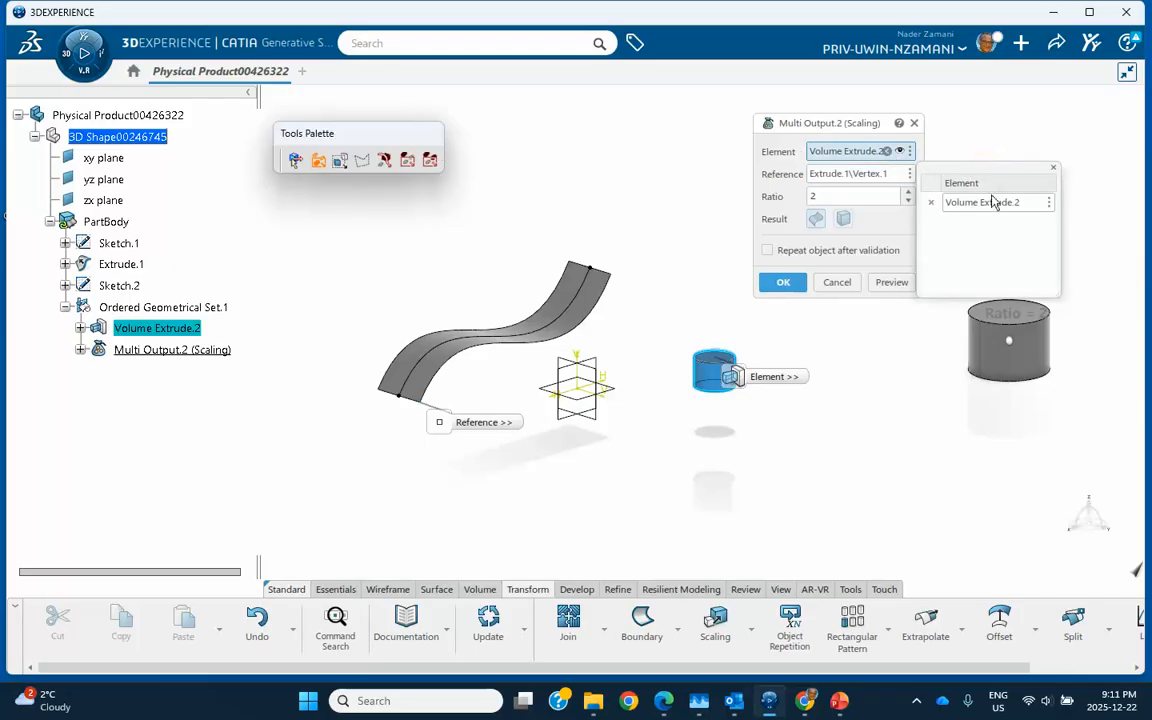
pyautogui.click(593, 305)
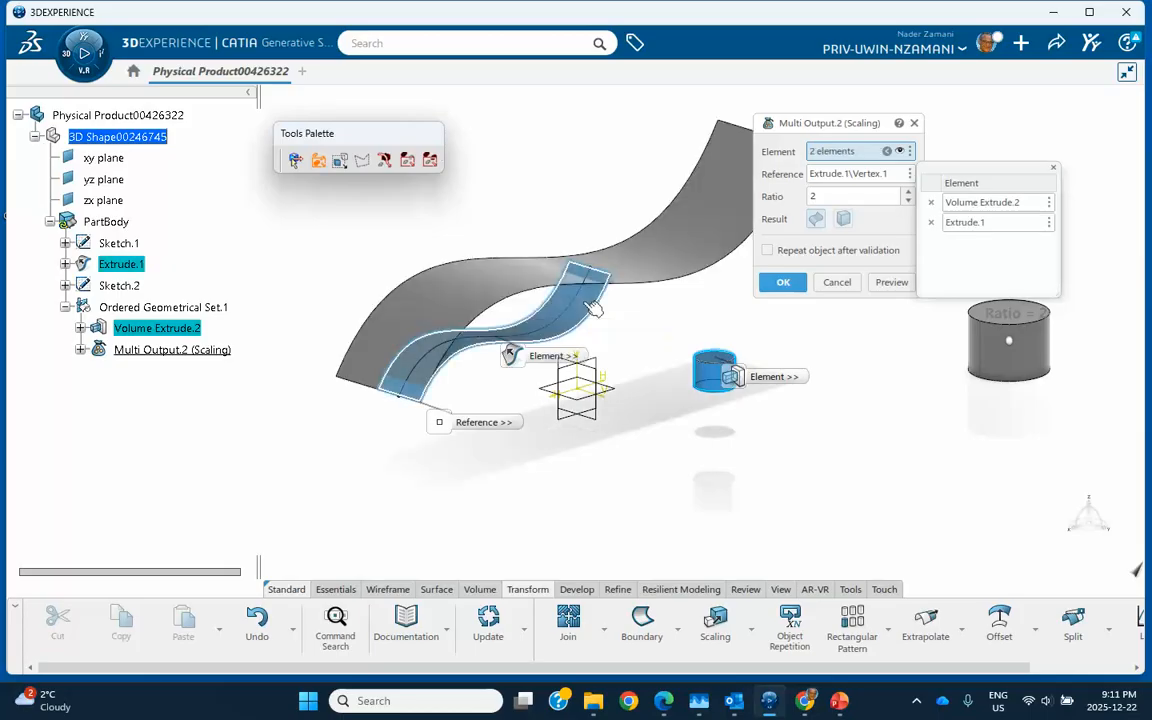
pyautogui.click(780, 284)
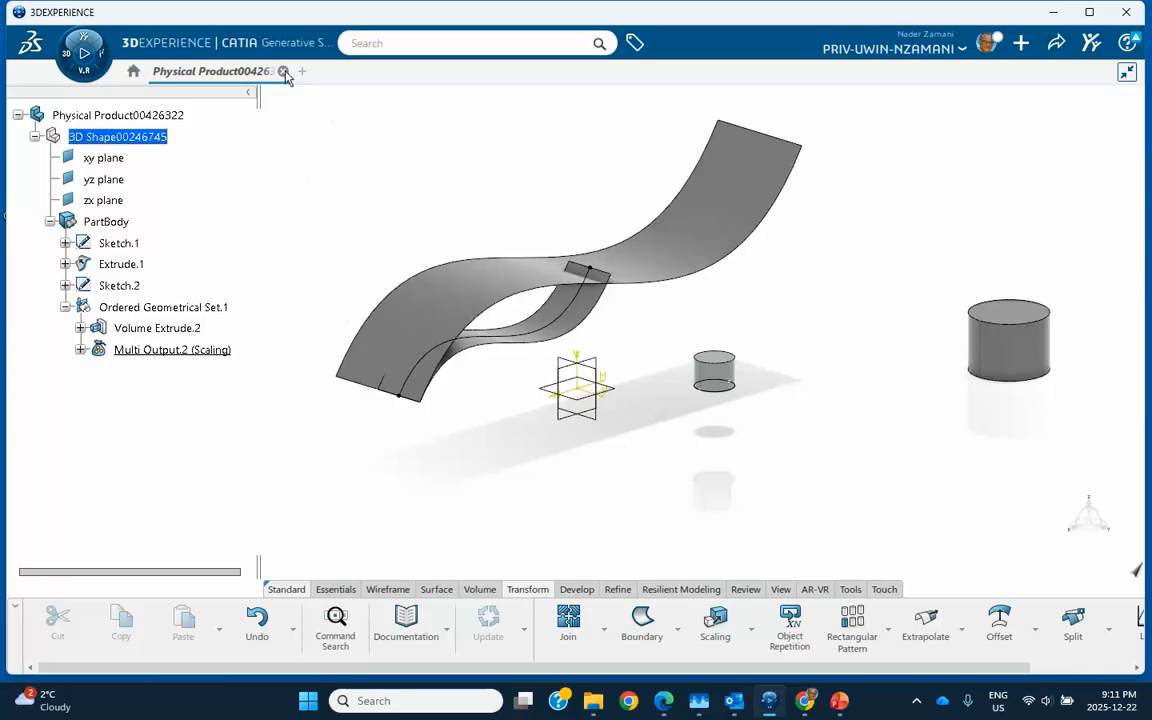
# - Delete Ordered Geometrical Set.1 along with its scaled results
pyautogui.click(914, 702)
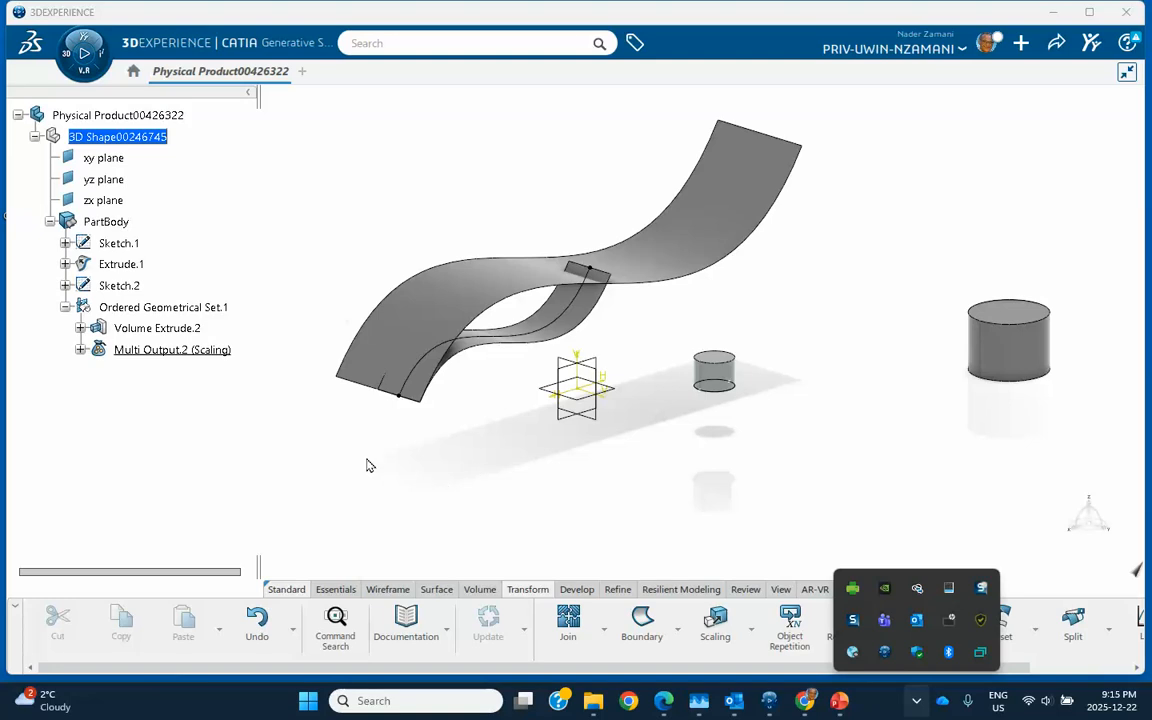
pyautogui.rightClick(185, 312)
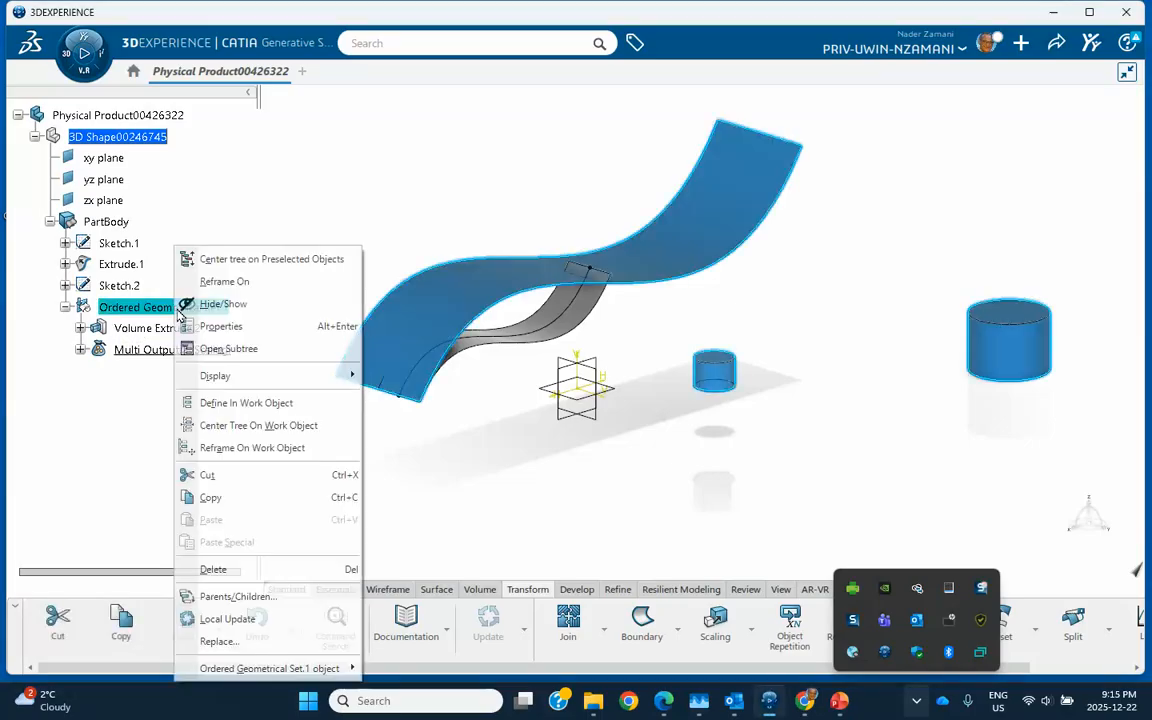
pyautogui.click(216, 570)
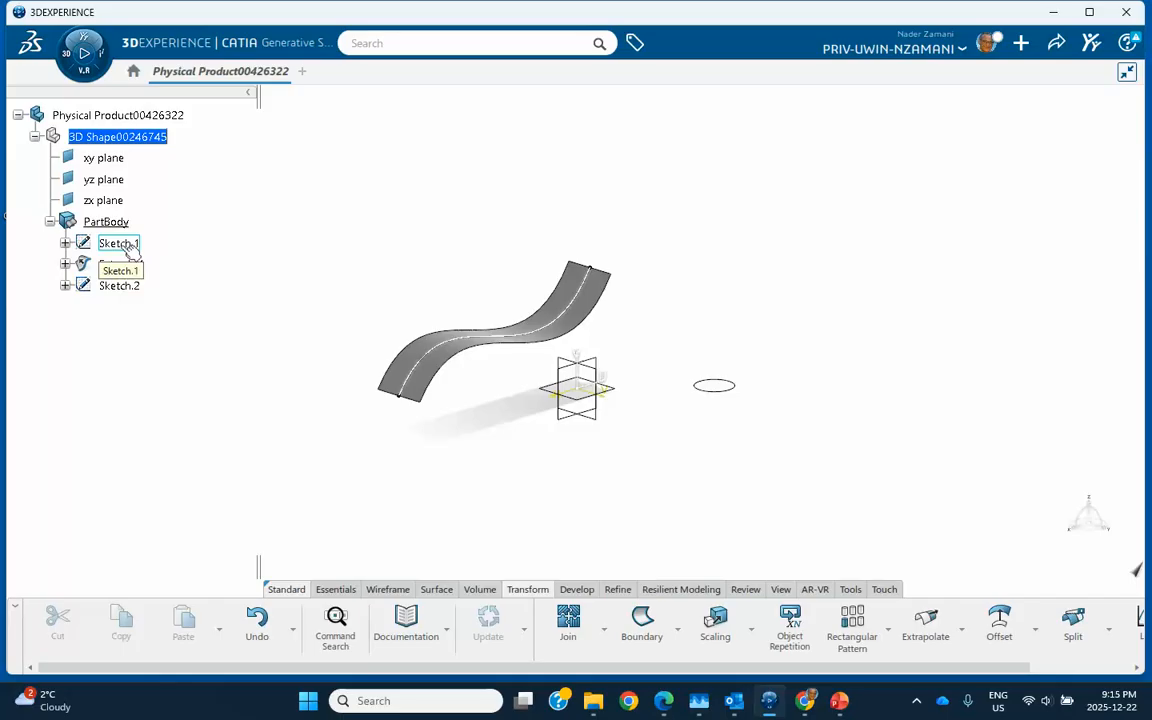
# - Delete Sketch.1 with Extrude.1, then Sketch.2, leaving only the planes
pyautogui.rightClick(125, 246)
pyautogui.click(146, 567)
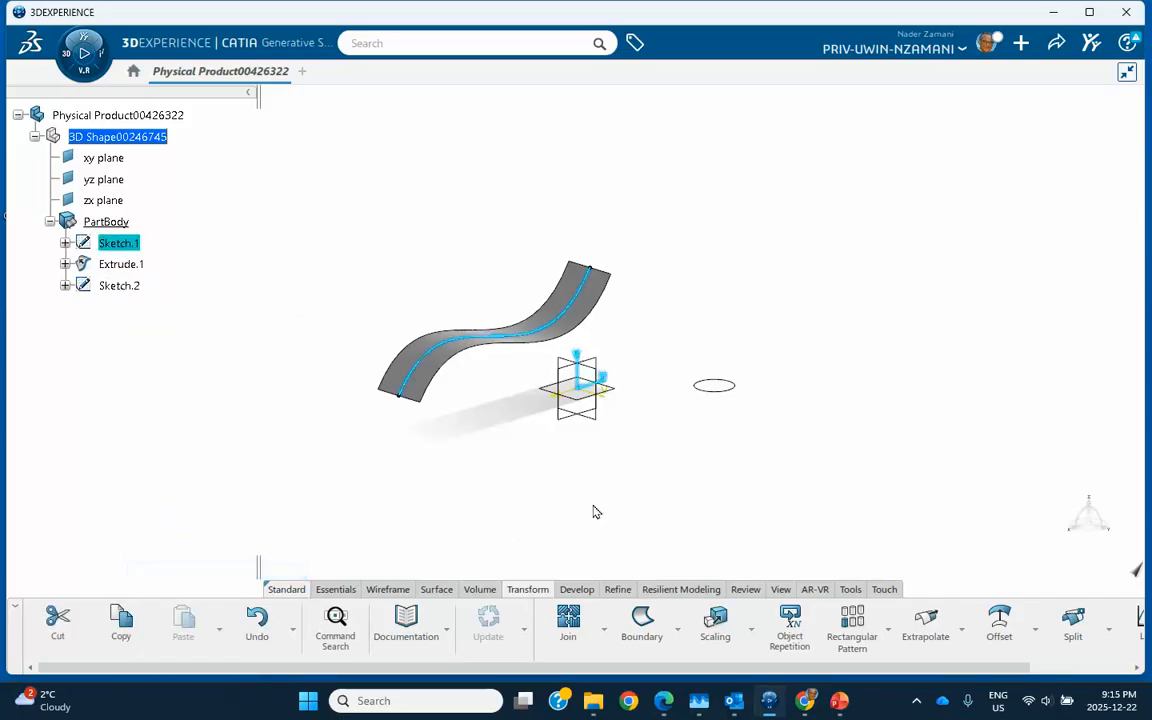
pyautogui.click(900, 431)
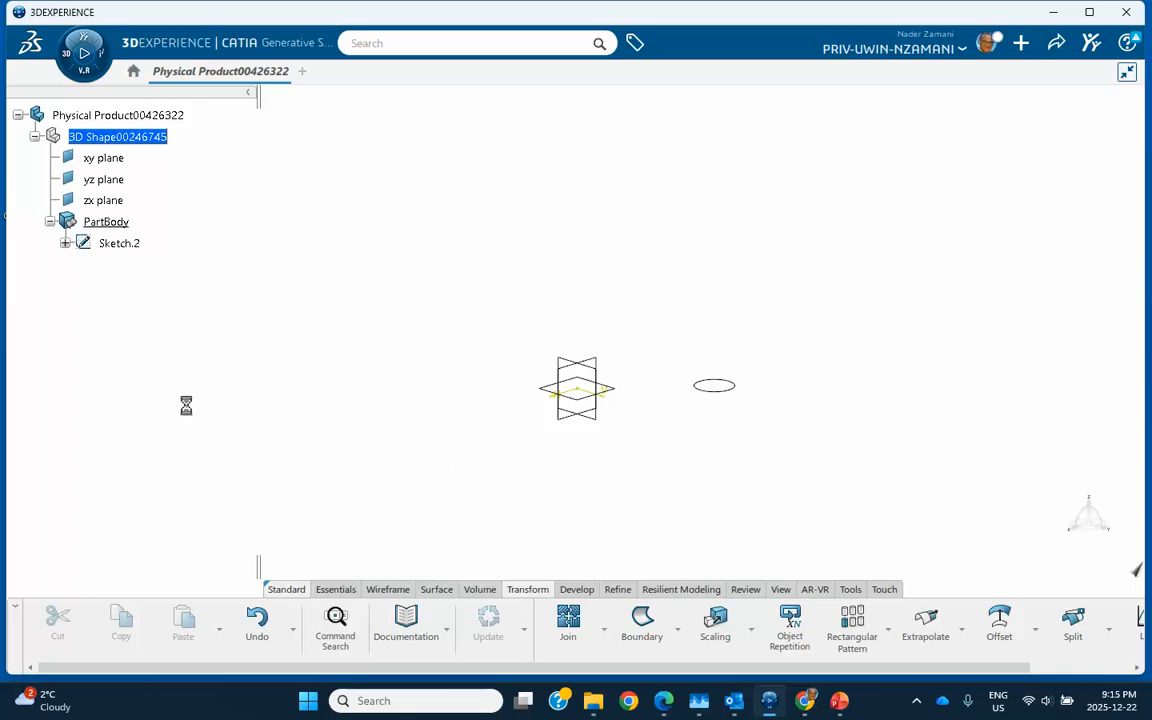
pyautogui.rightClick(131, 250)
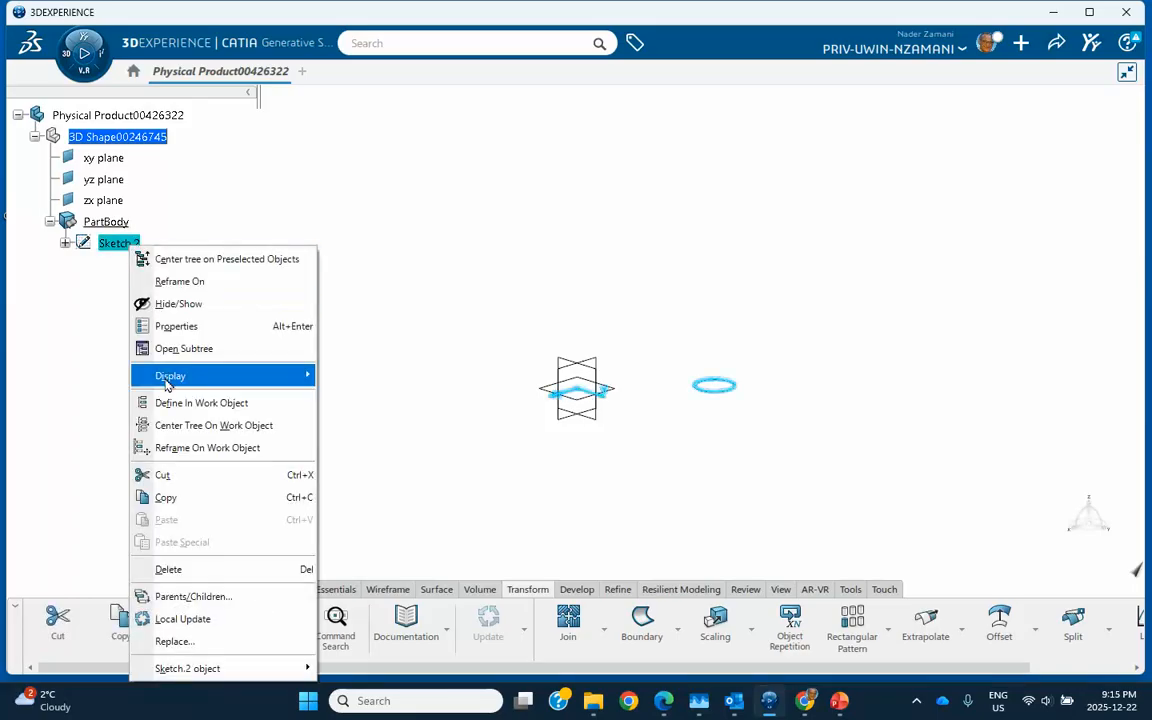
pyautogui.click(163, 569)
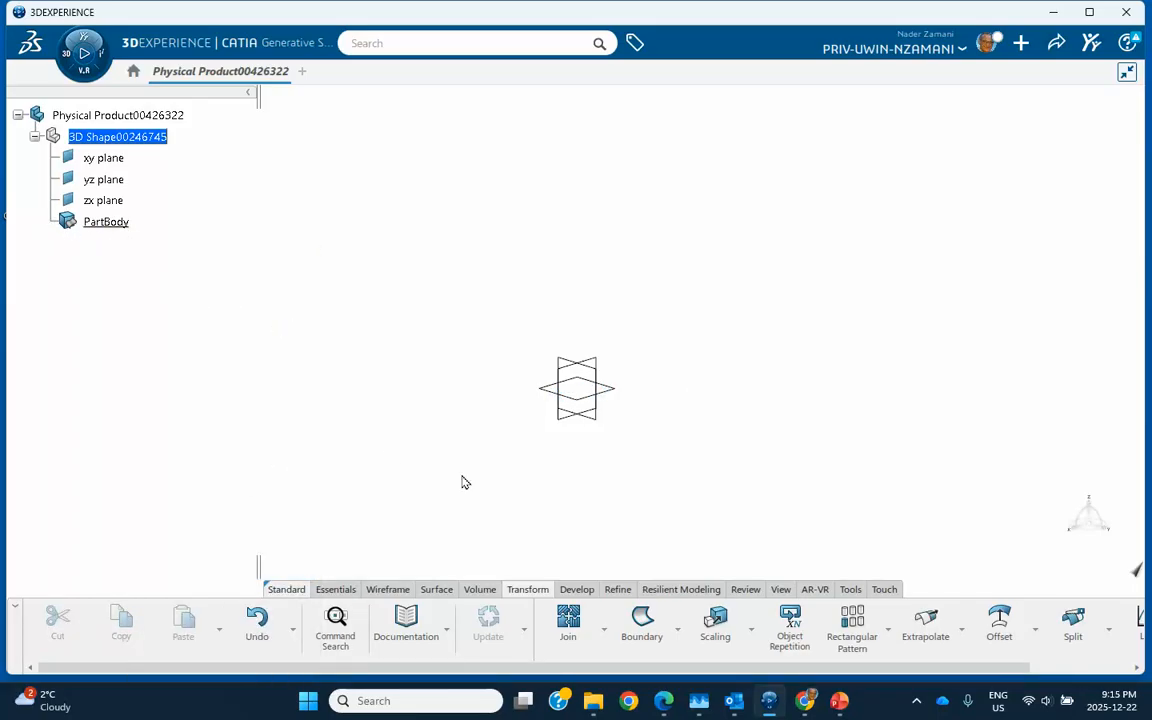
pyautogui.moveTo(616, 471); pyautogui.dragTo(502, 487, button='middle')
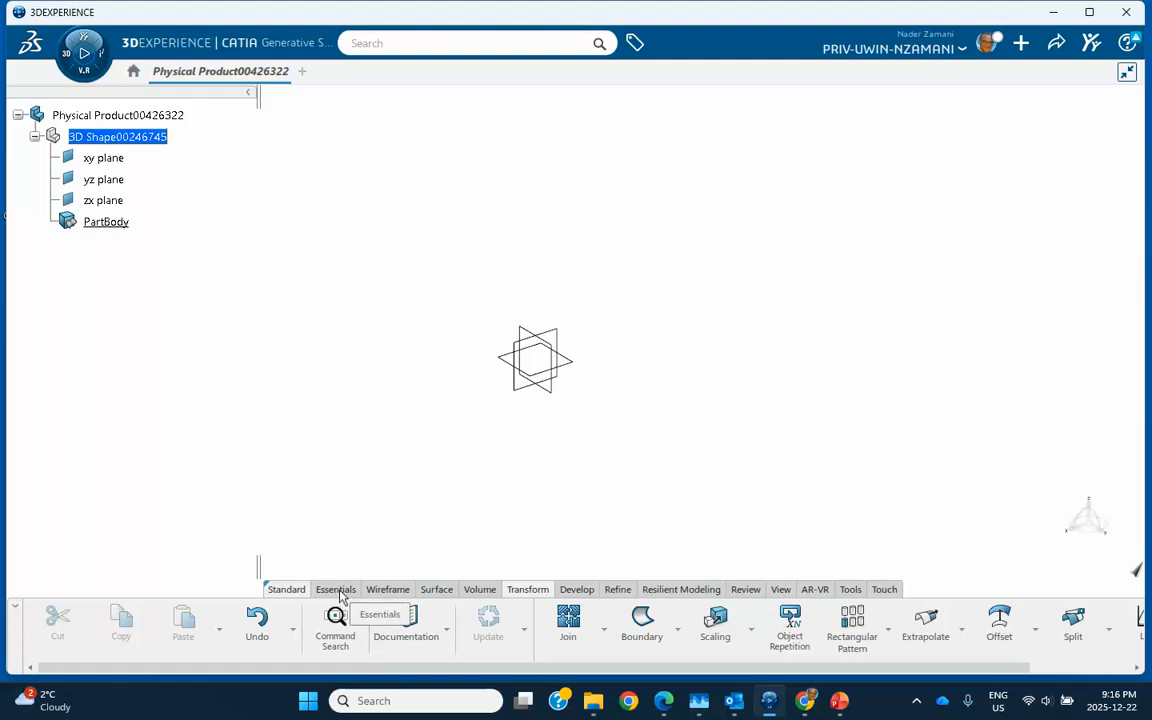
pyautogui.click(574, 364)
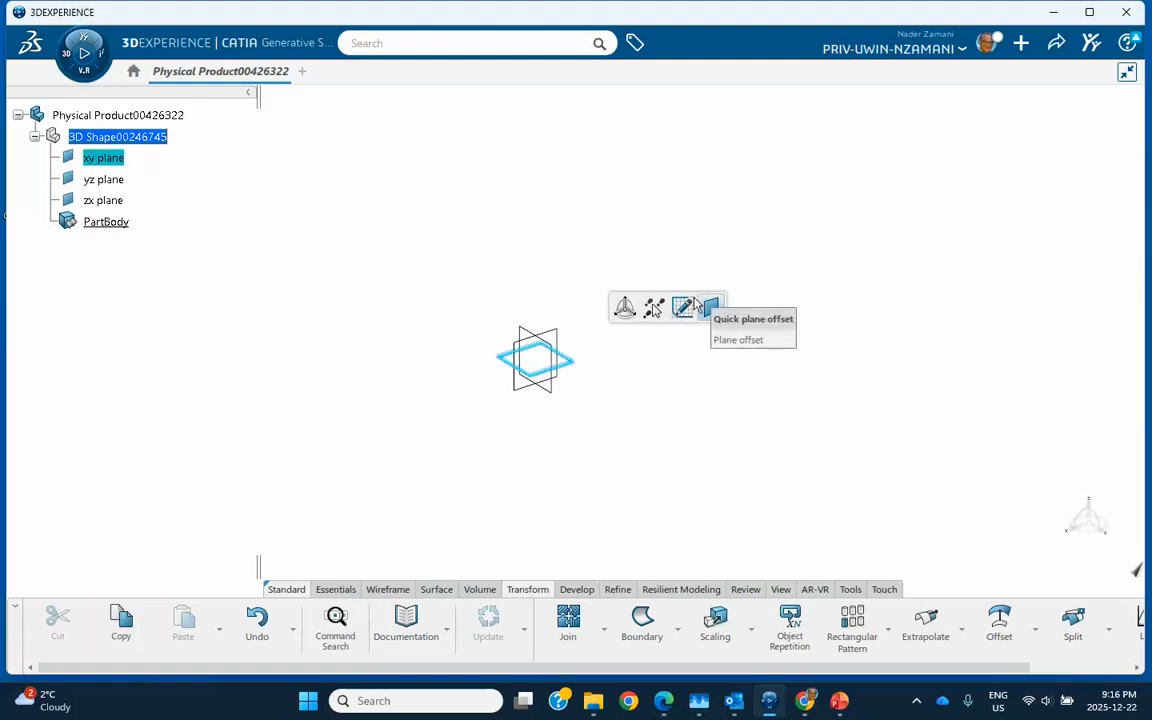
pyautogui.click(682, 307)
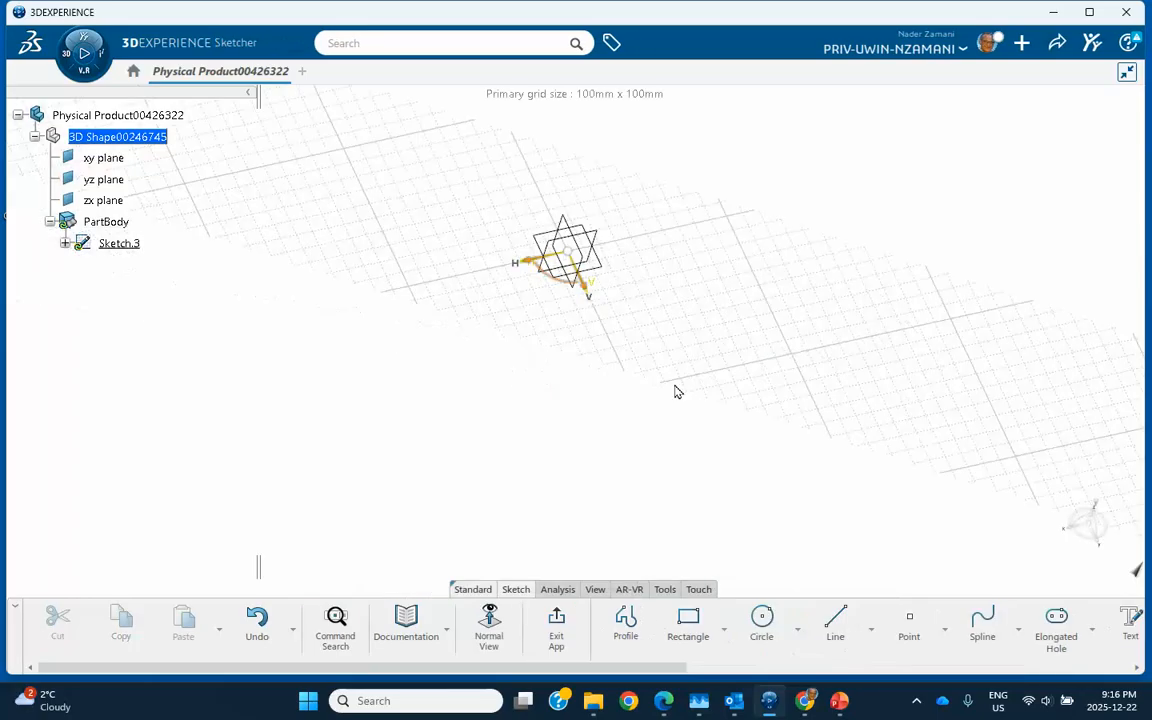
pyautogui.click(762, 622)
pyautogui.click(832, 428)
pyautogui.click(855, 450)
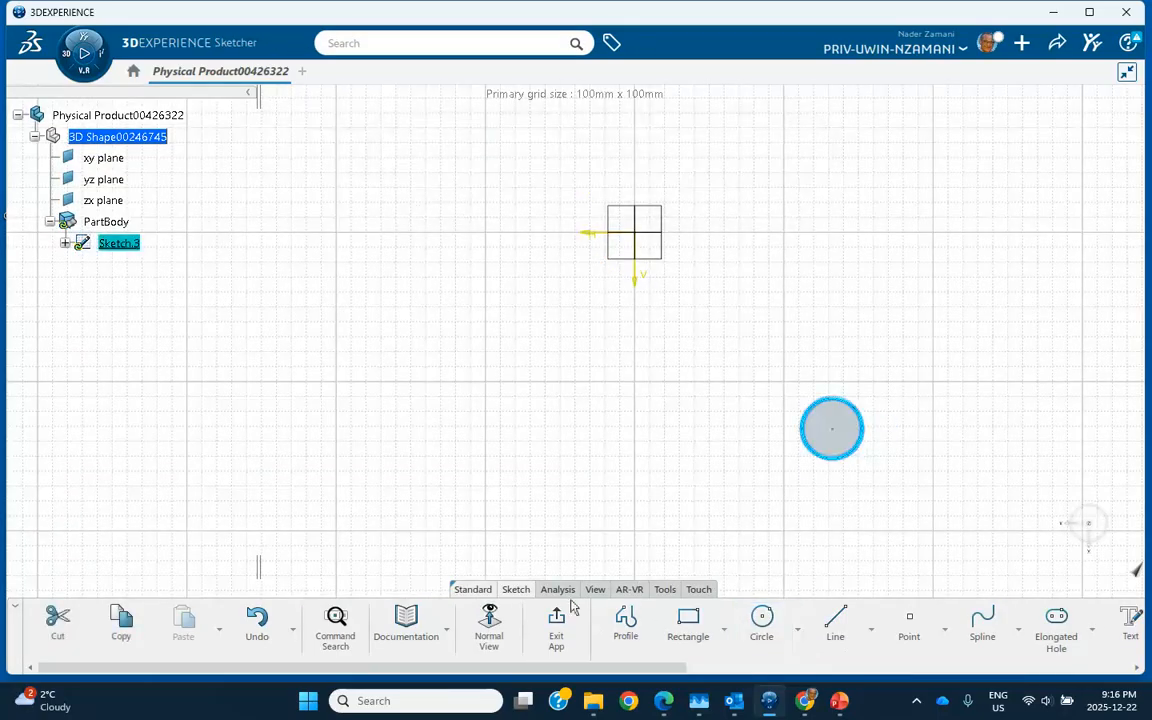
pyautogui.click(556, 625)
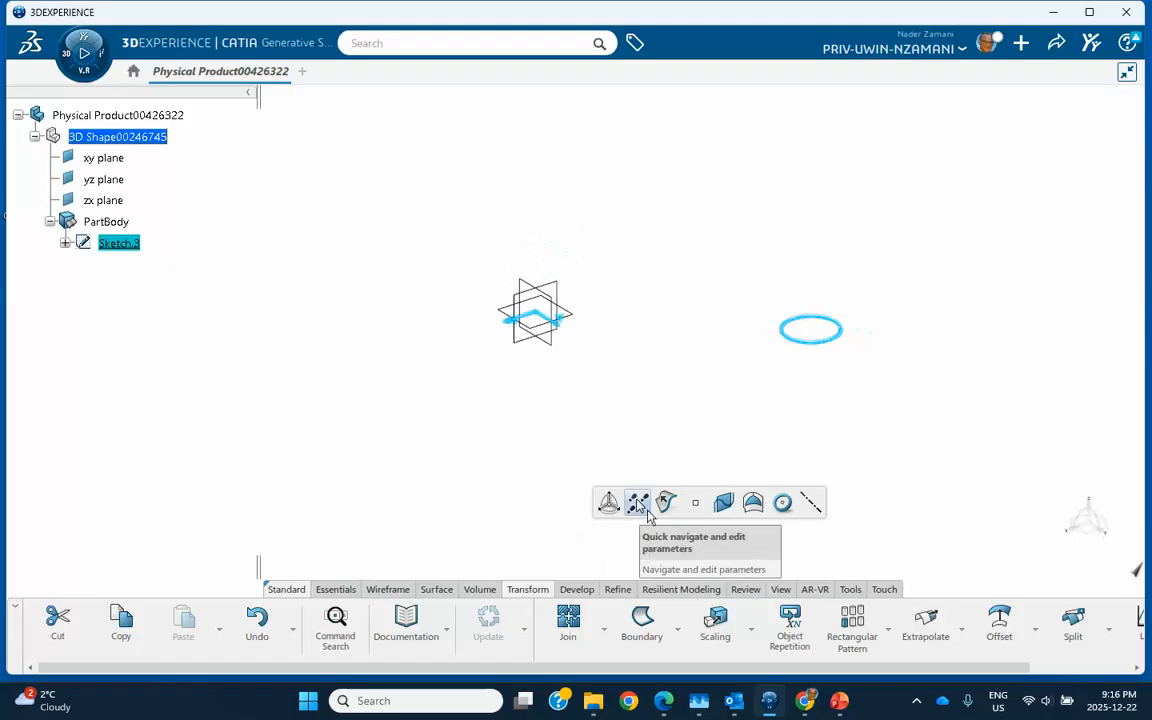
pyautogui.click(480, 589)
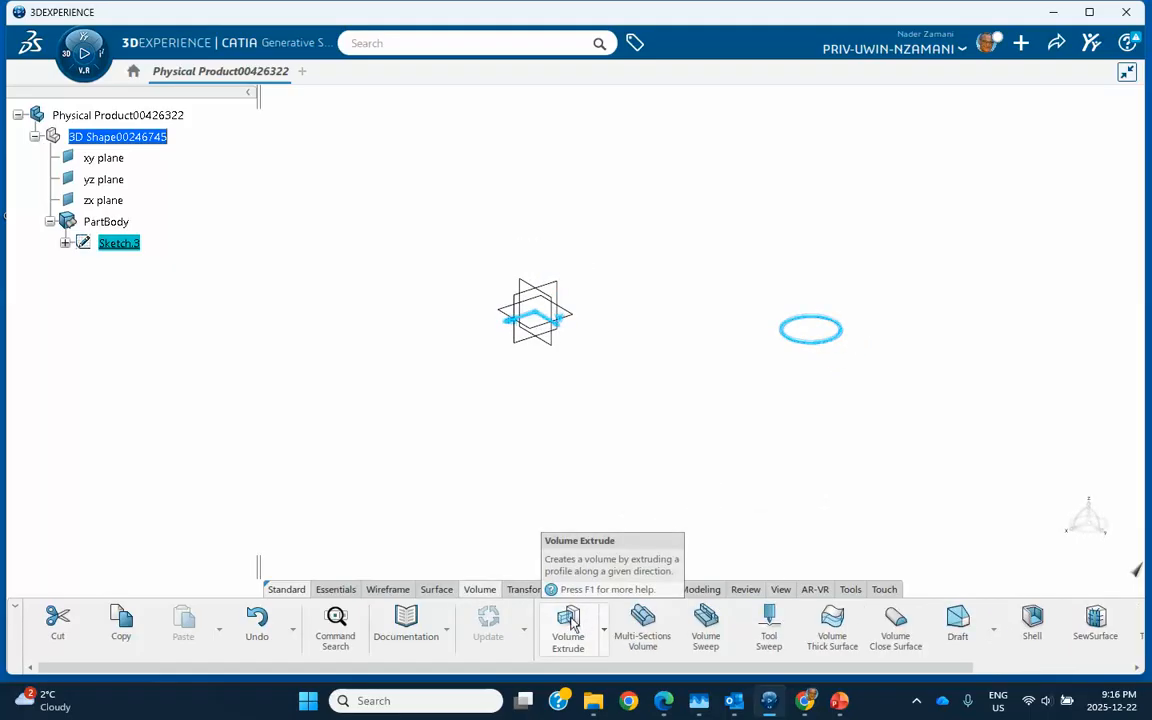
pyautogui.click(568, 625)
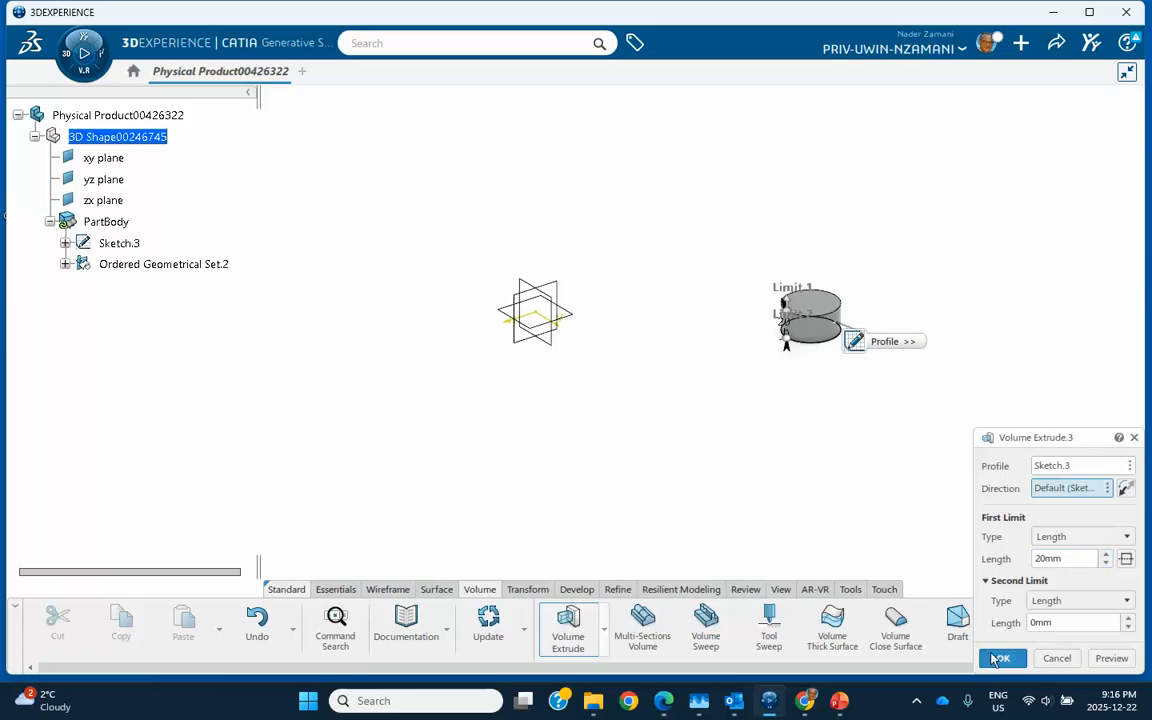
pyautogui.click(1001, 658)
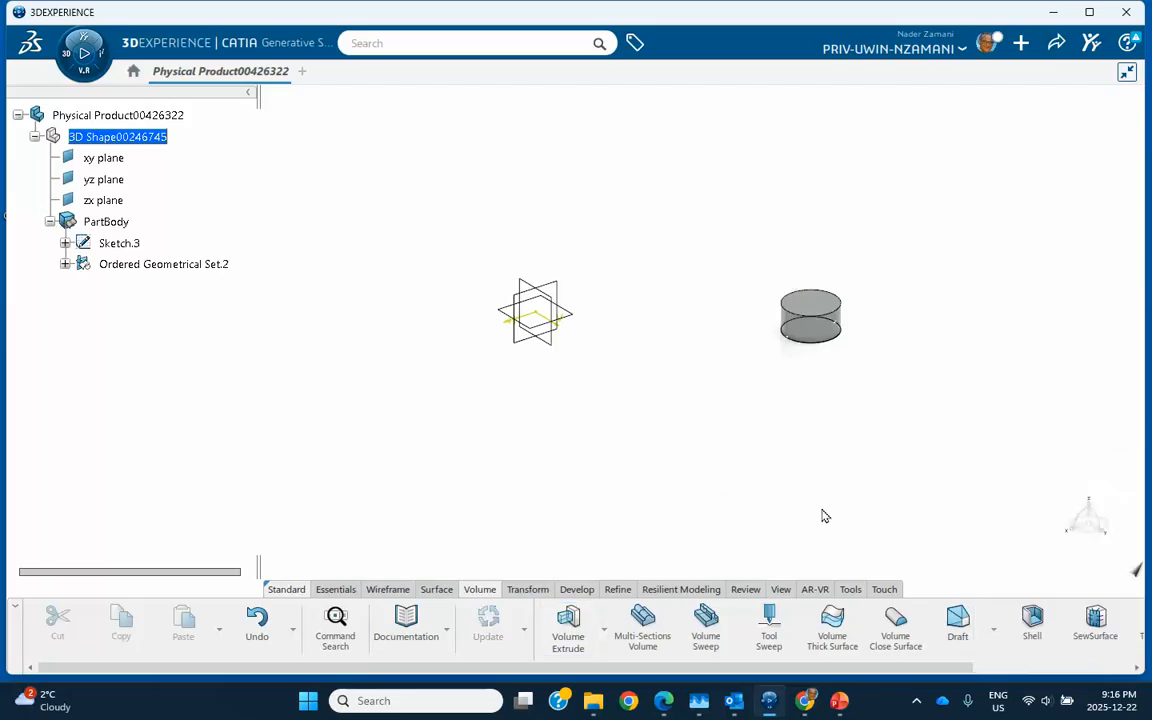
pyautogui.click(65, 264)
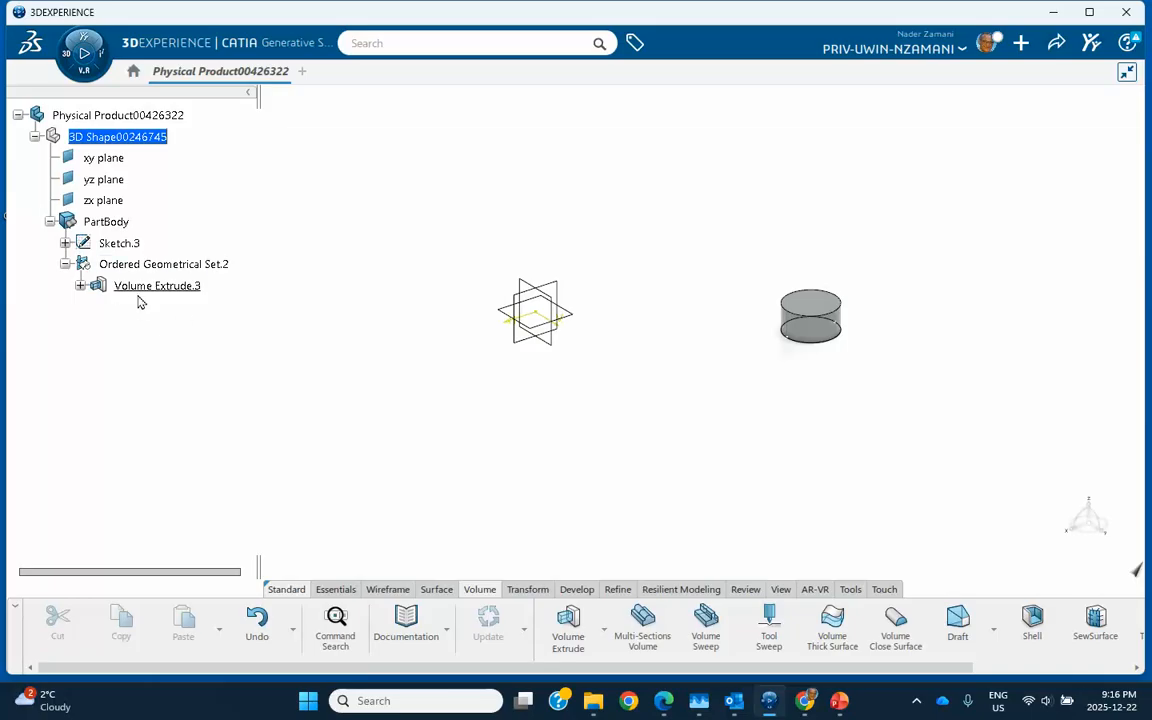
# - Sketch a four-point S-shaped spline on the zx plane as Sketch.4
pyautogui.click(563, 291)
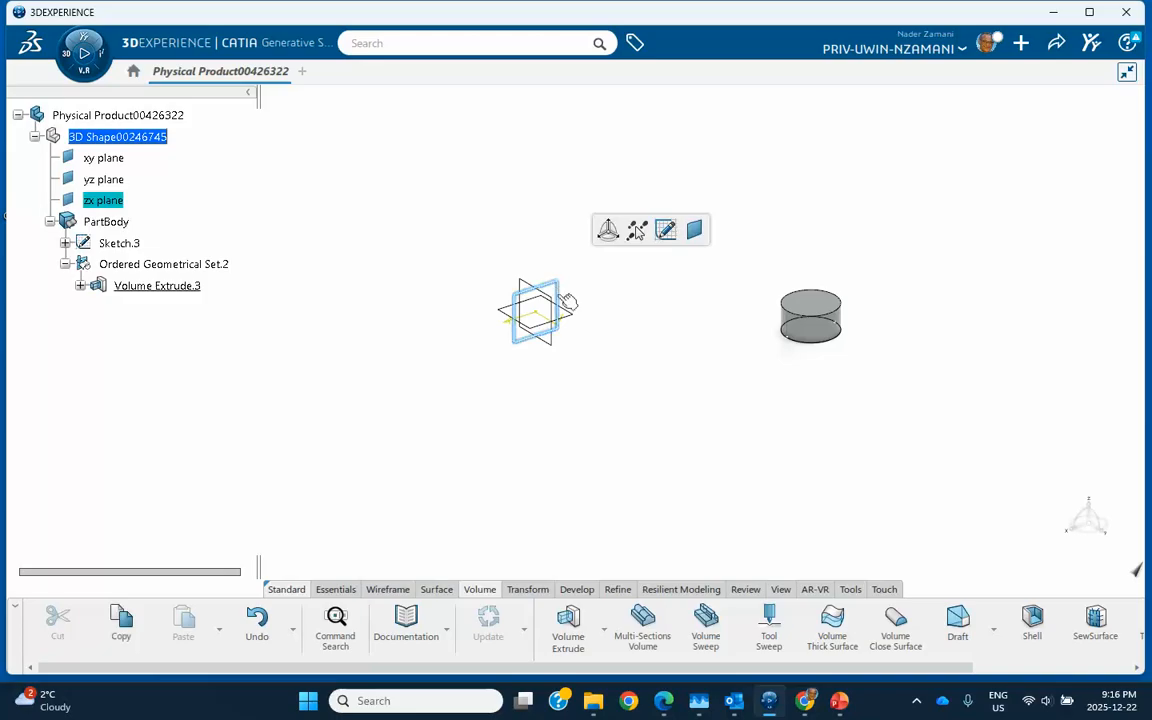
pyautogui.click(668, 232)
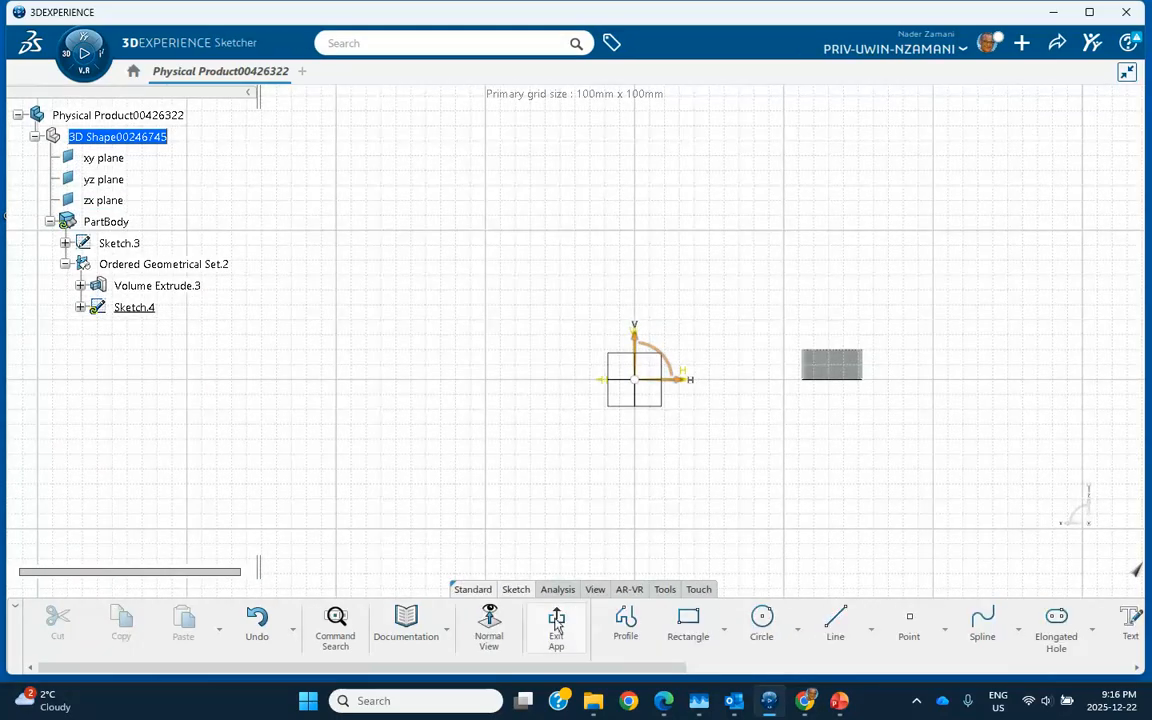
pyautogui.click(980, 625)
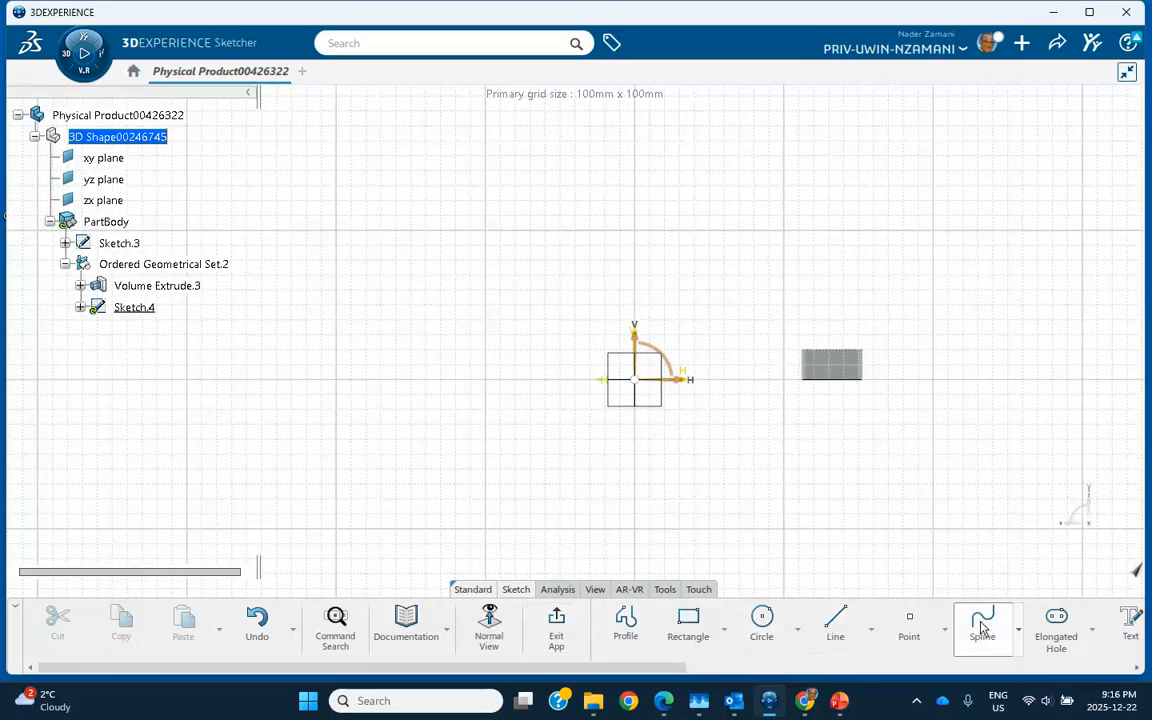
pyautogui.click(336, 329)
pyautogui.click(430, 288)
pyautogui.click(508, 310)
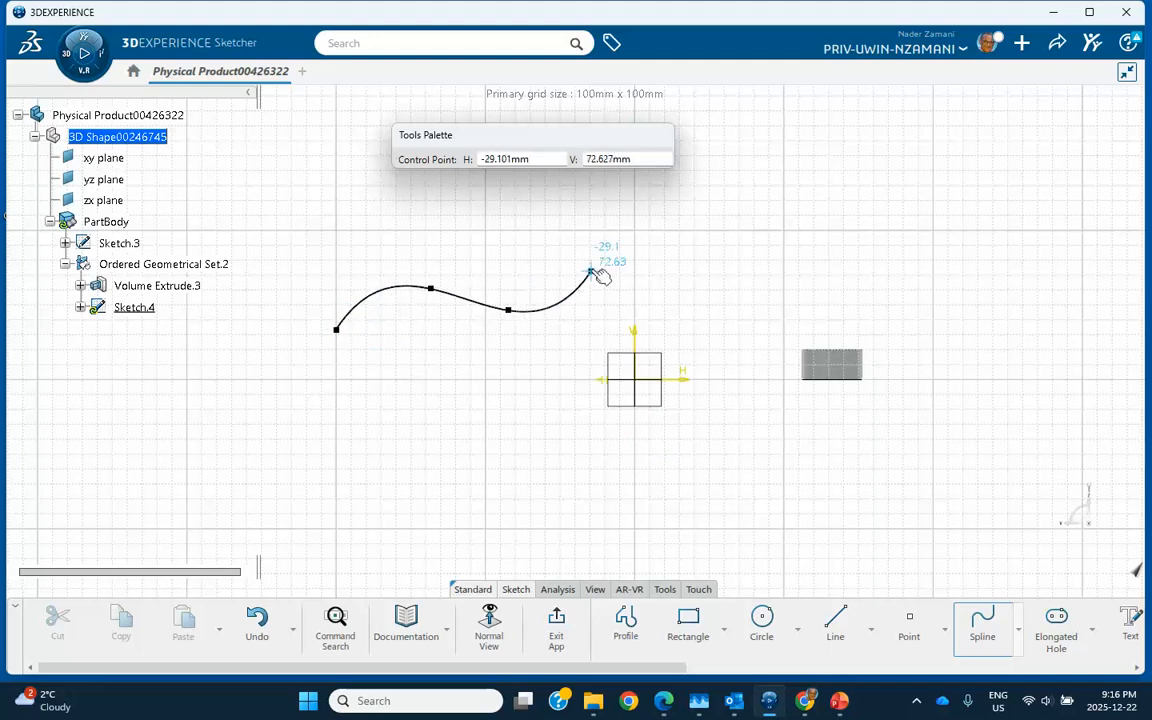
pyautogui.doubleClick(605, 270)
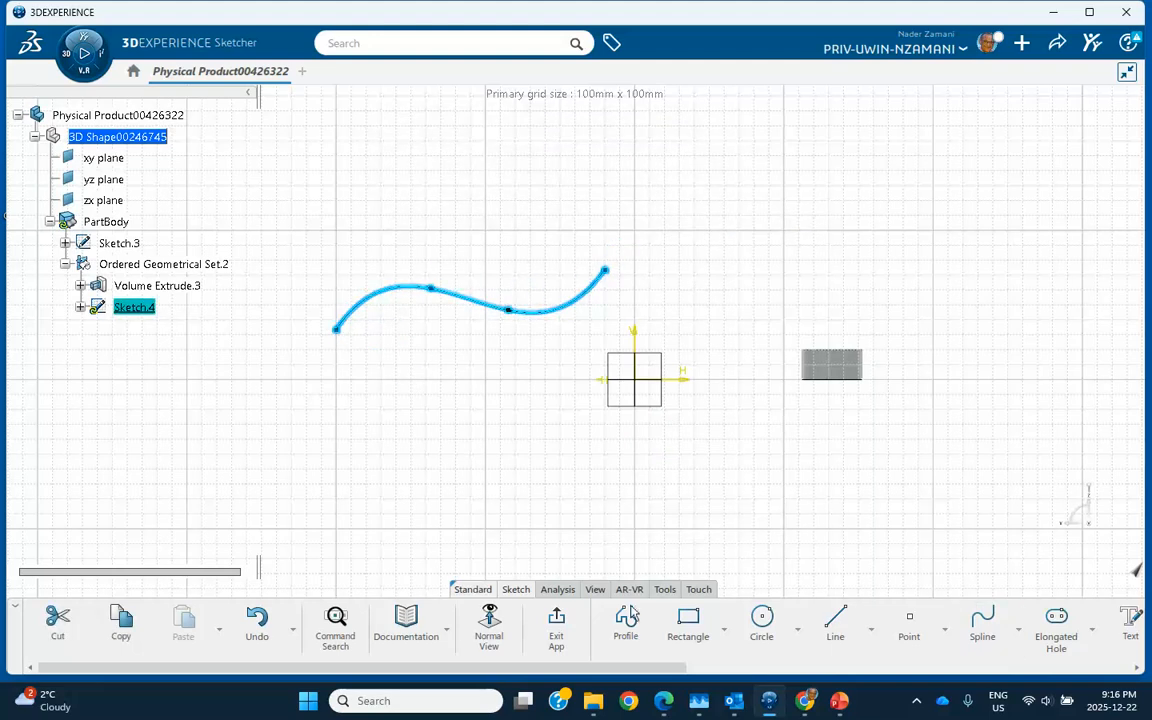
pyautogui.click(556, 625)
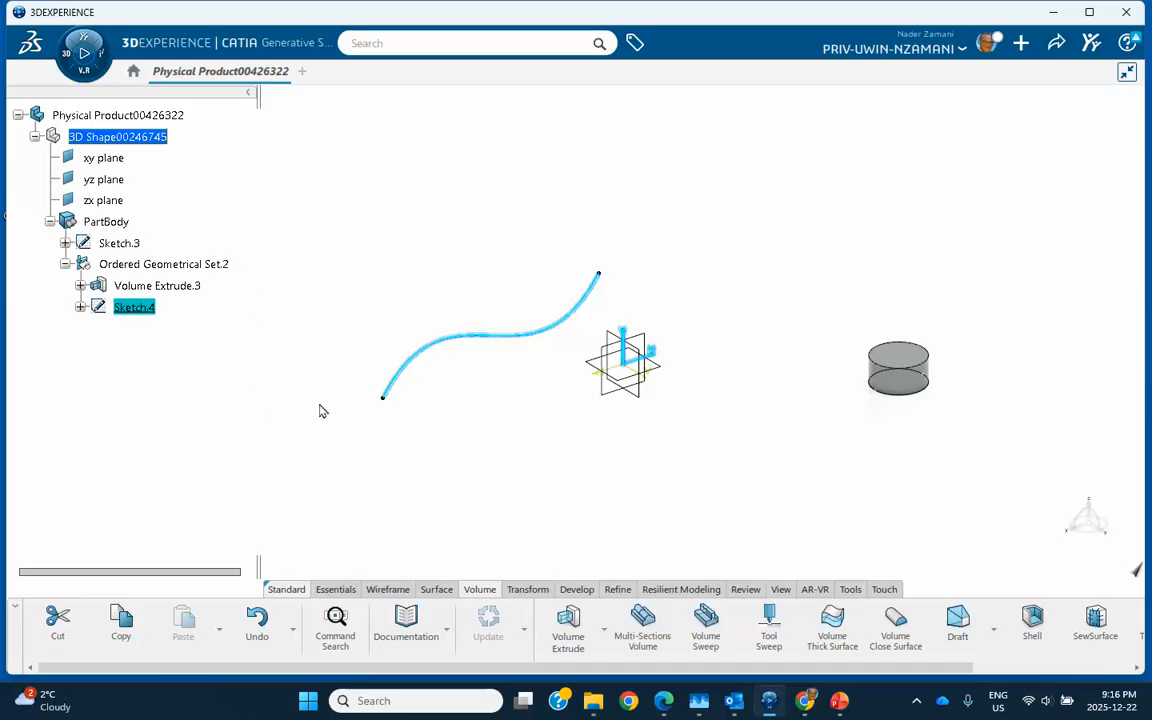
# - Extrude Sketch.4 20mm into the ribbon surface Extrude.4
pyautogui.click(452, 386)
pyautogui.click(449, 343)
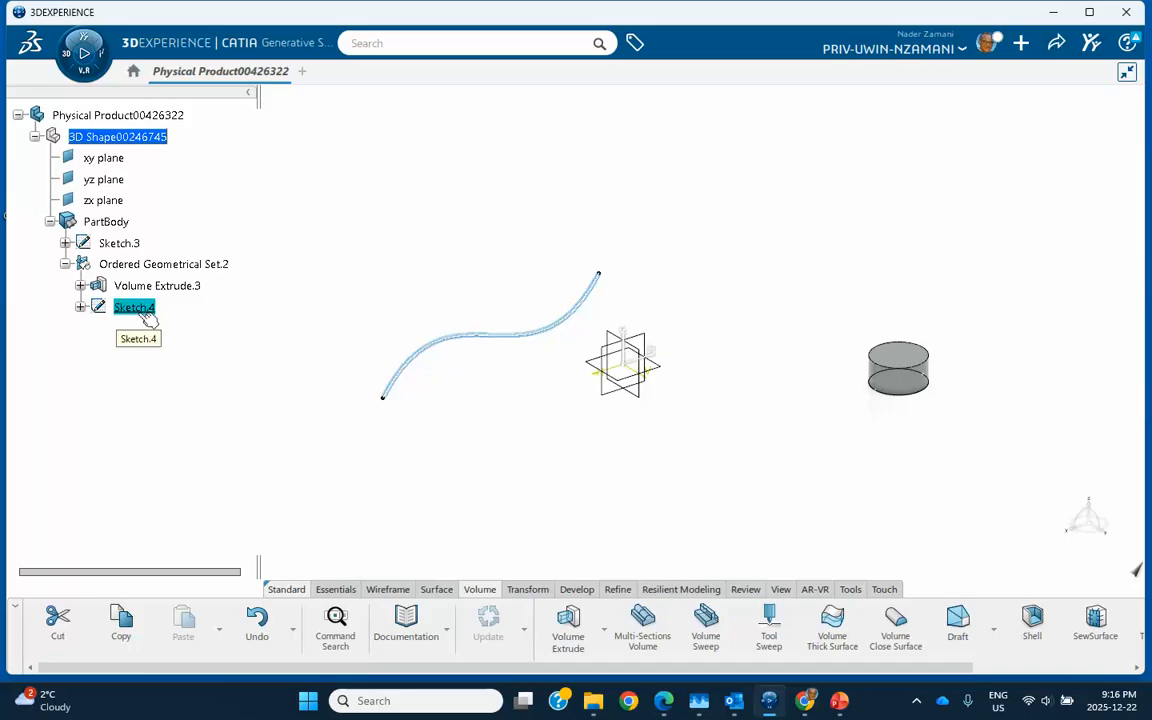
pyautogui.click(436, 589)
pyautogui.click(718, 618)
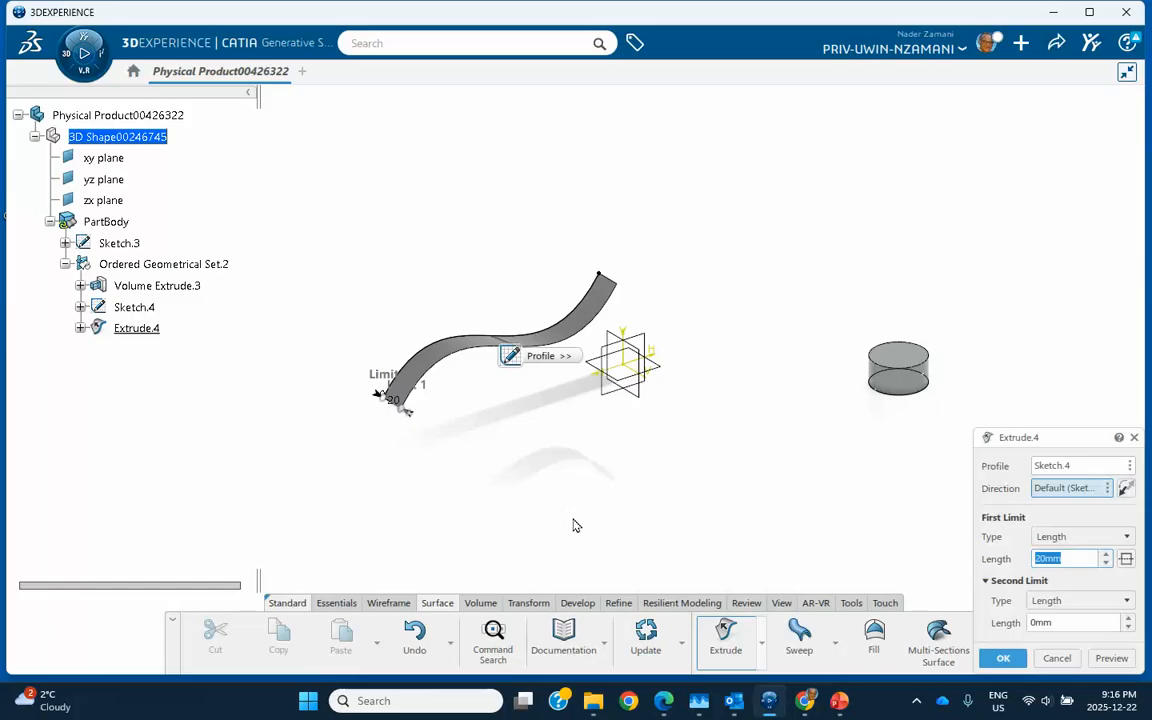
pyautogui.click(1002, 658)
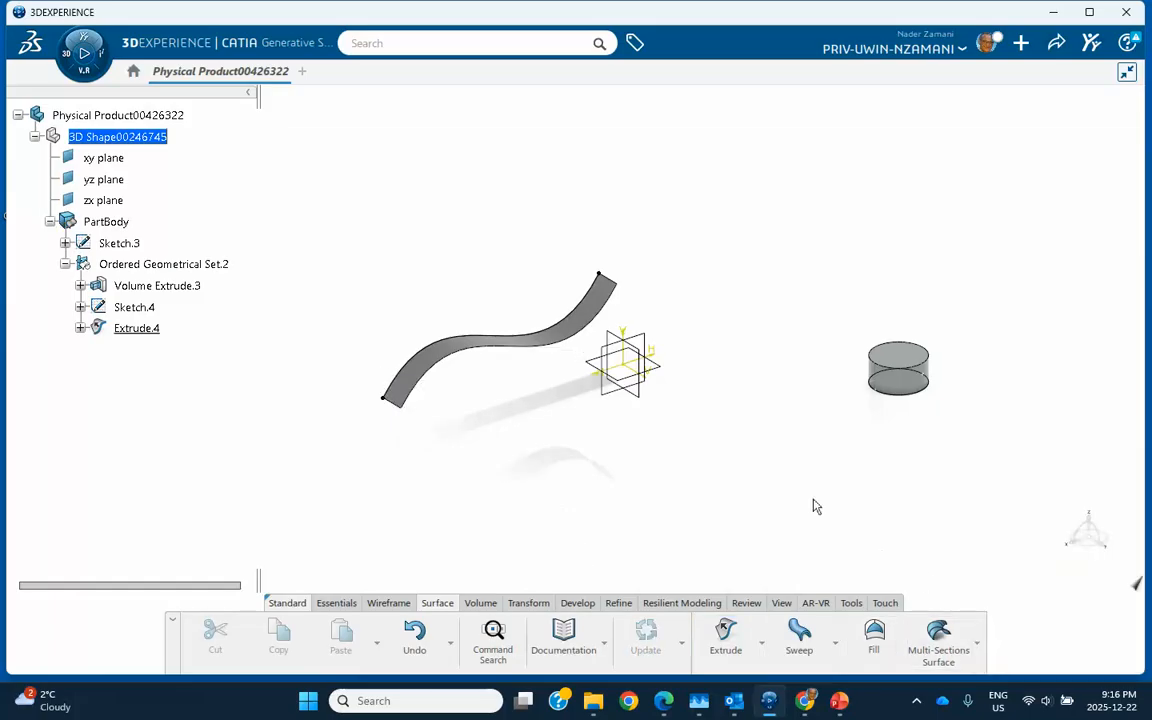
pyautogui.moveTo(750, 470); pyautogui.dragTo(679, 370, button='middle')
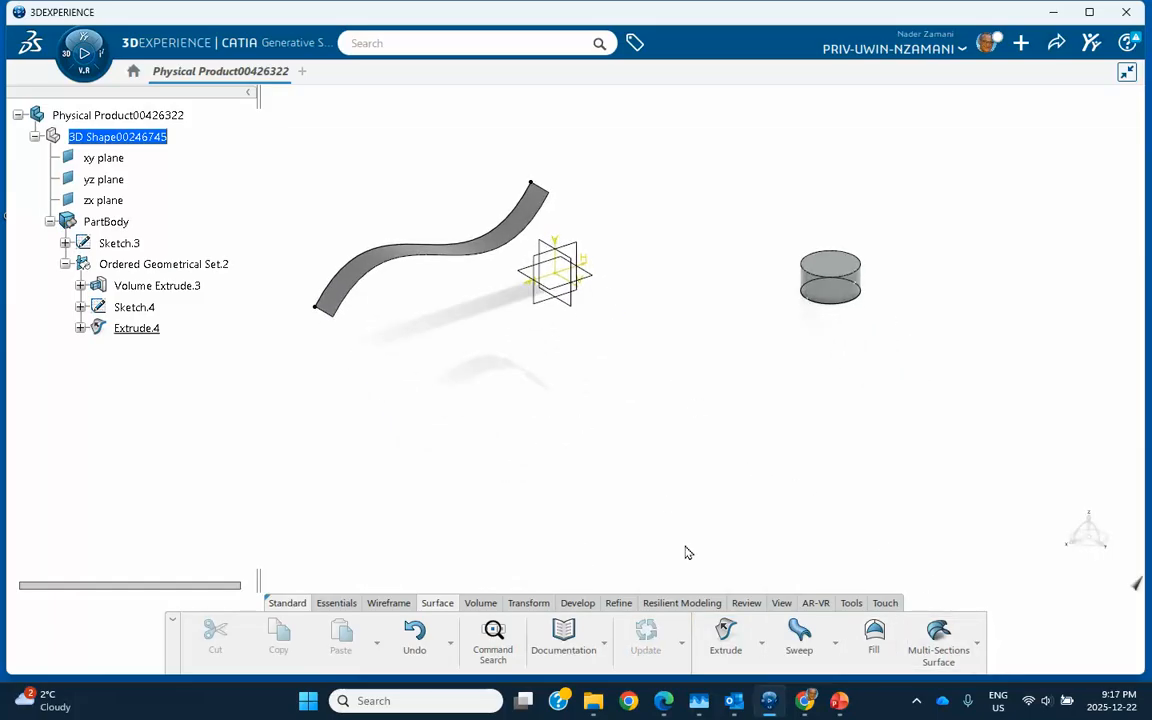
# - Scale Extrude.4 and the cylinder by ratio 2 about the surface's end vertex
pyautogui.click(526, 606)
pyautogui.click(715, 620)
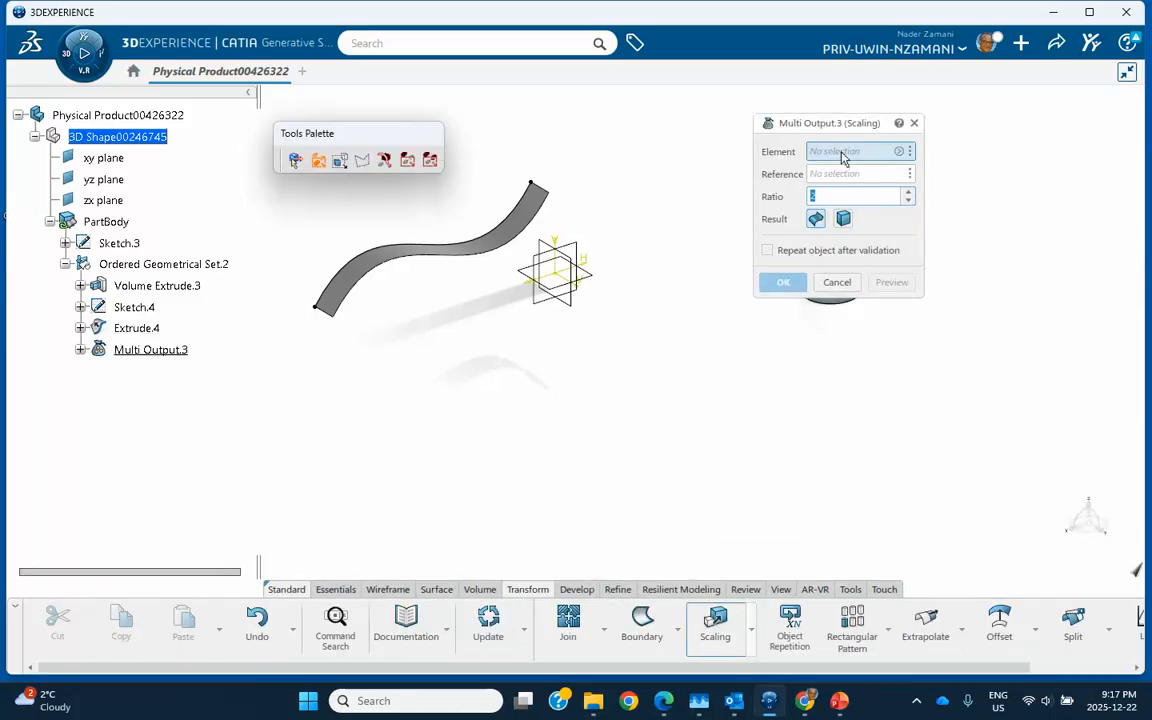
pyautogui.click(505, 233)
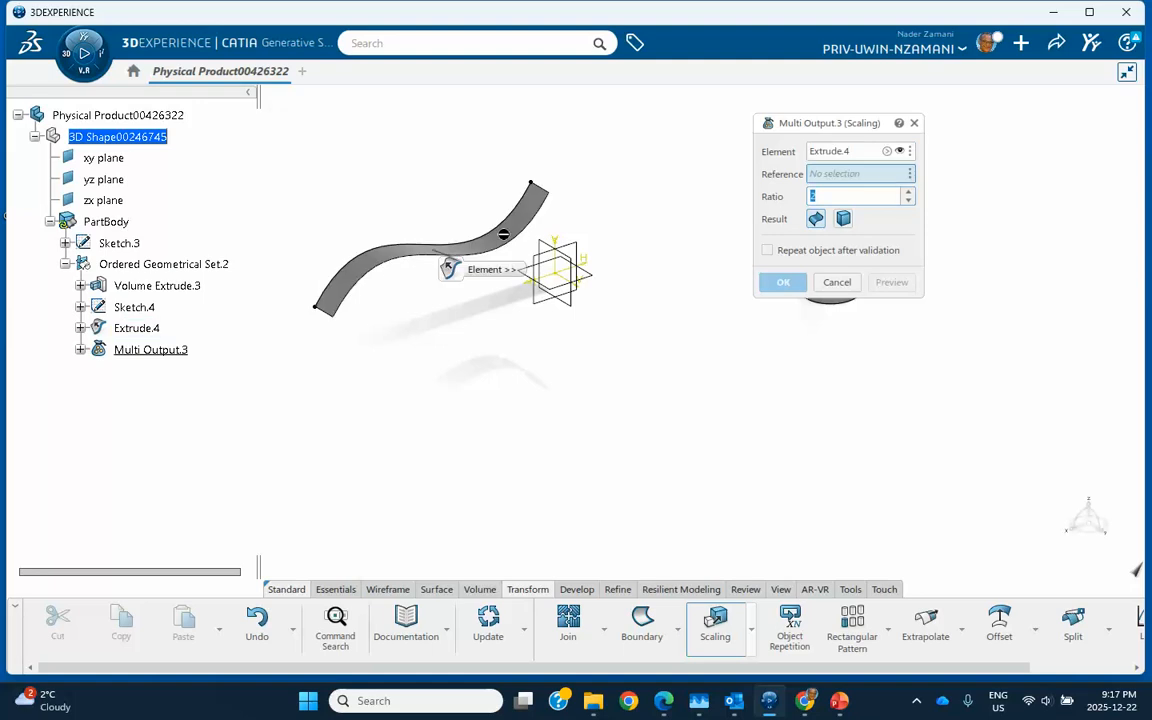
pyautogui.moveTo(643, 219); pyautogui.dragTo(614, 331, button='middle')
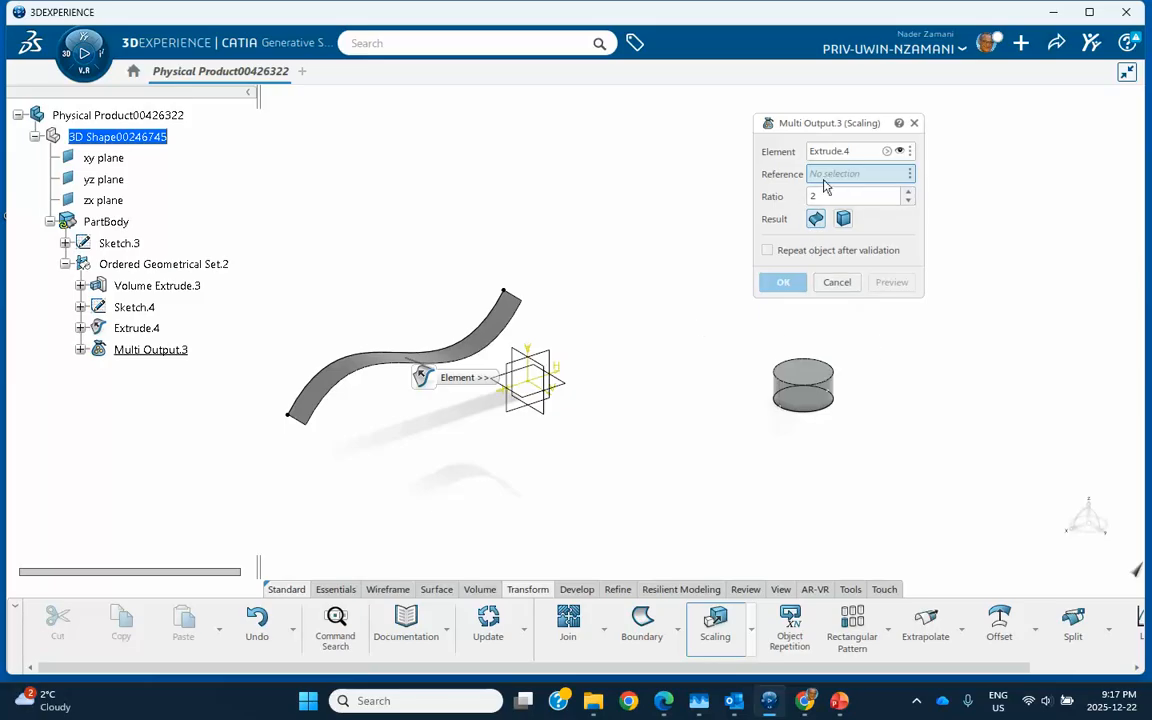
pyautogui.click(310, 426)
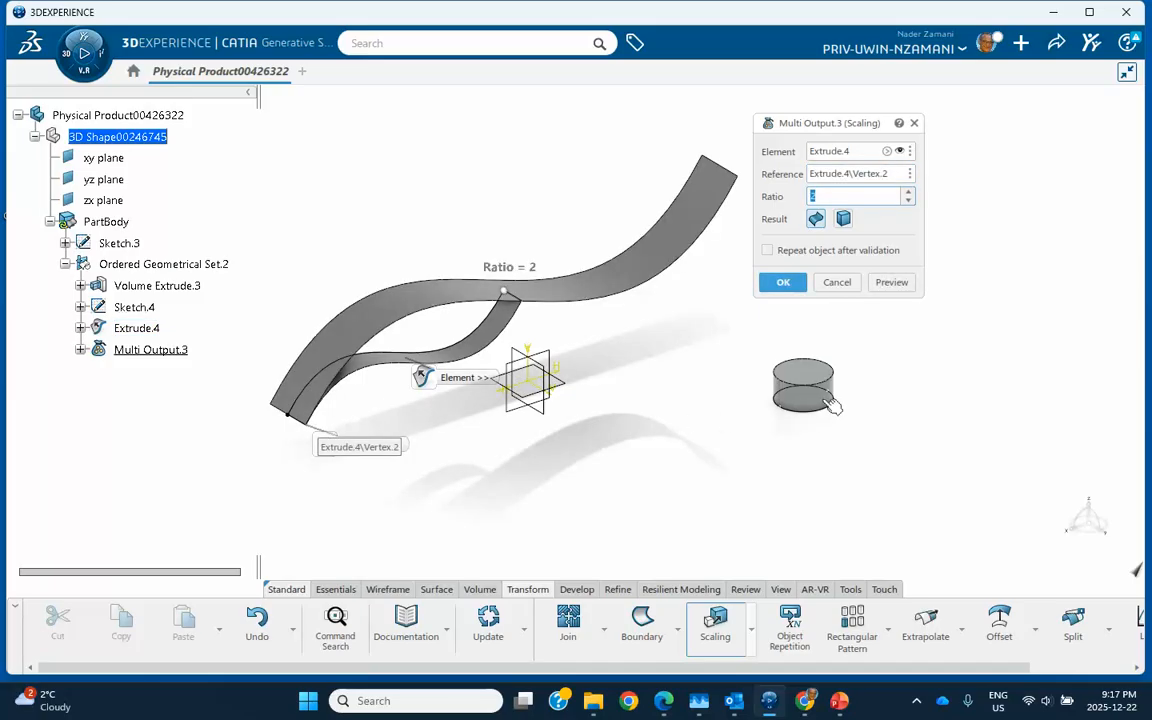
pyautogui.click(886, 152)
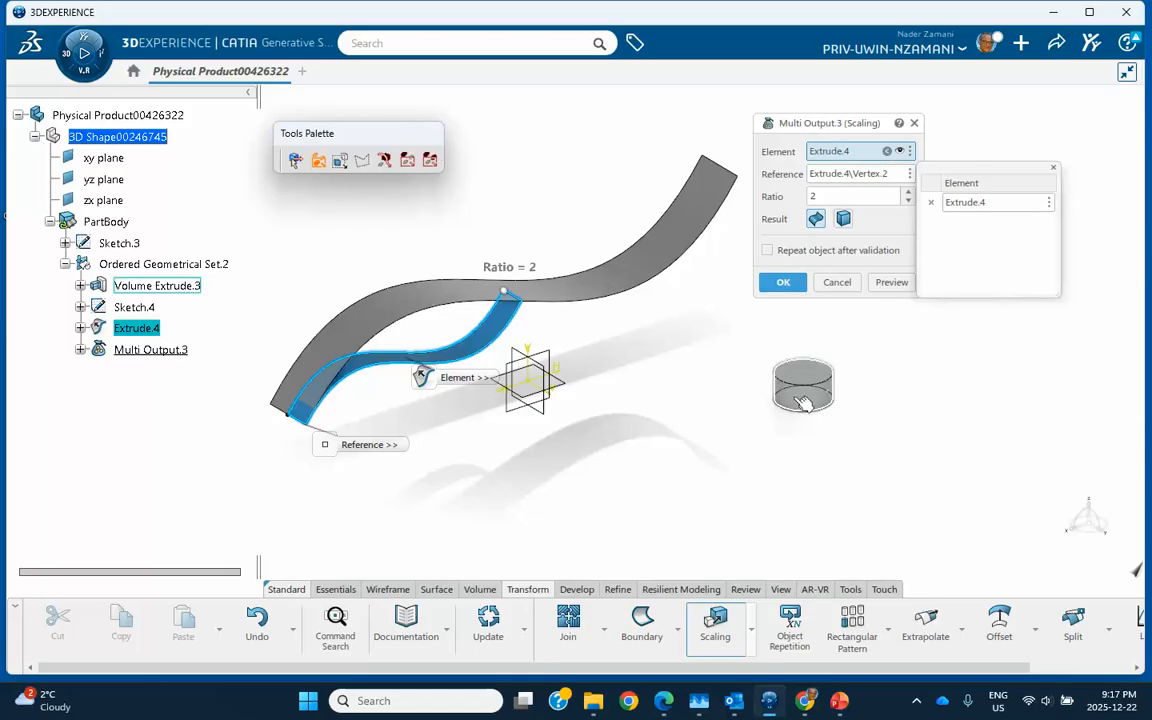
pyautogui.click(831, 382)
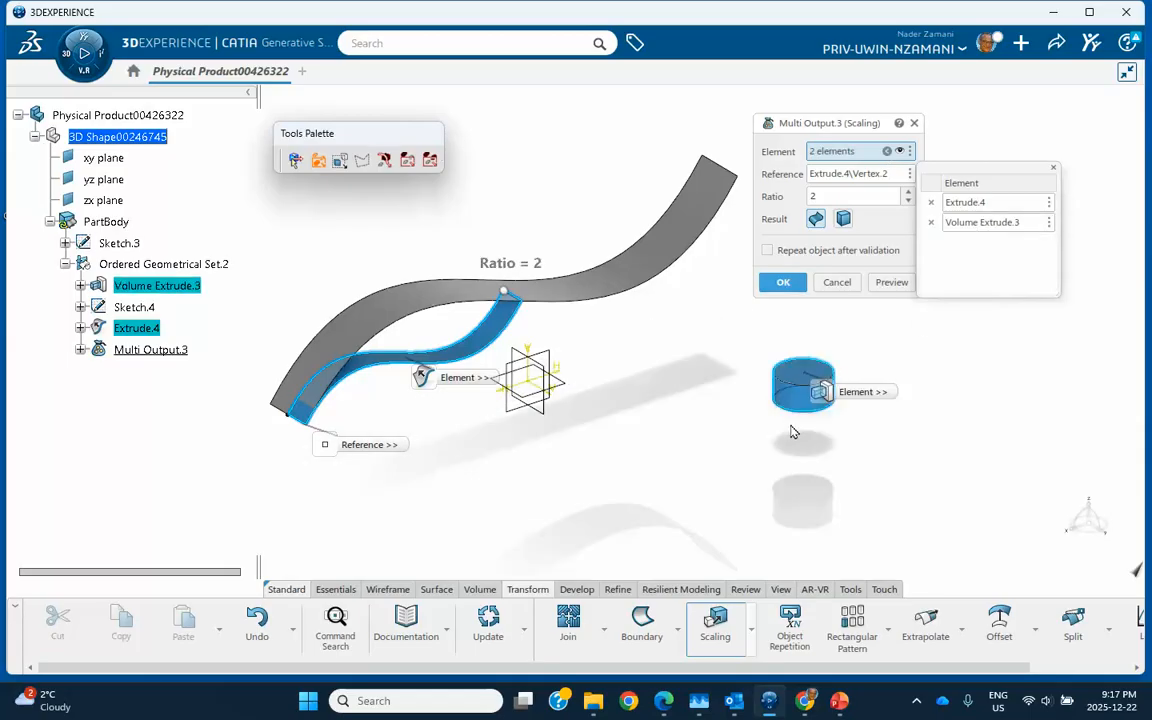
pyautogui.click(785, 284)
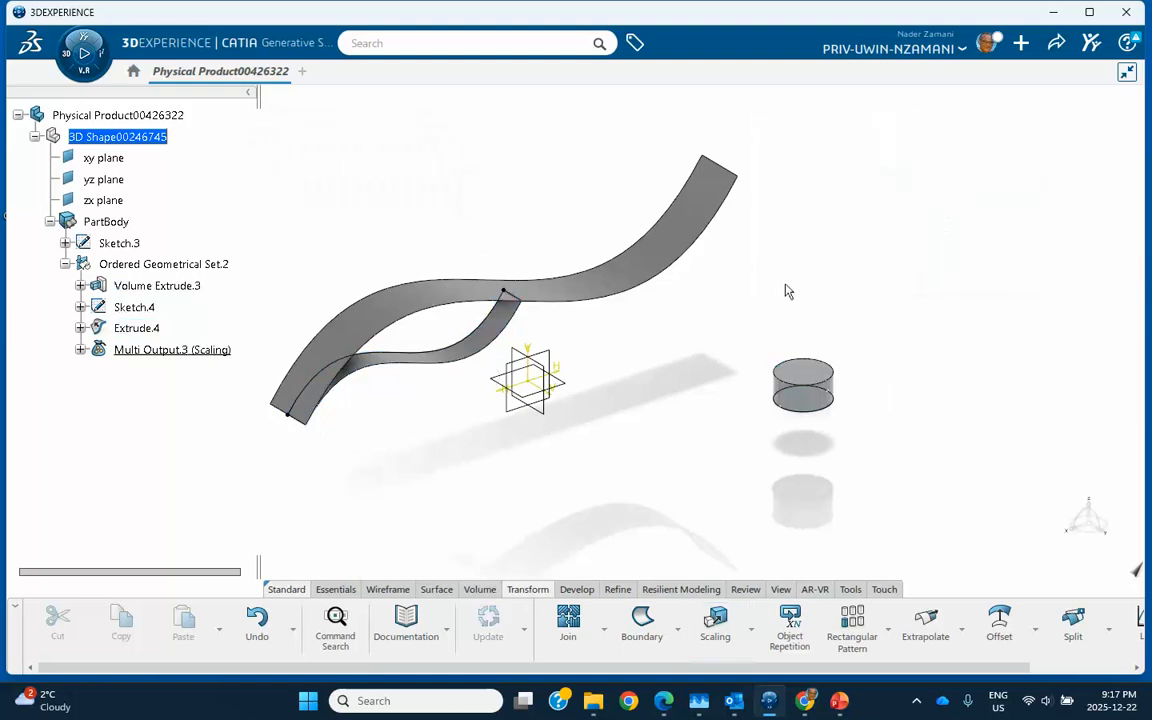
# - Zoom out to view the scaled copies and review the scaling-references slide
pyautogui.moveTo(784, 287); pyautogui.dragTo(789, 347, button='middle')
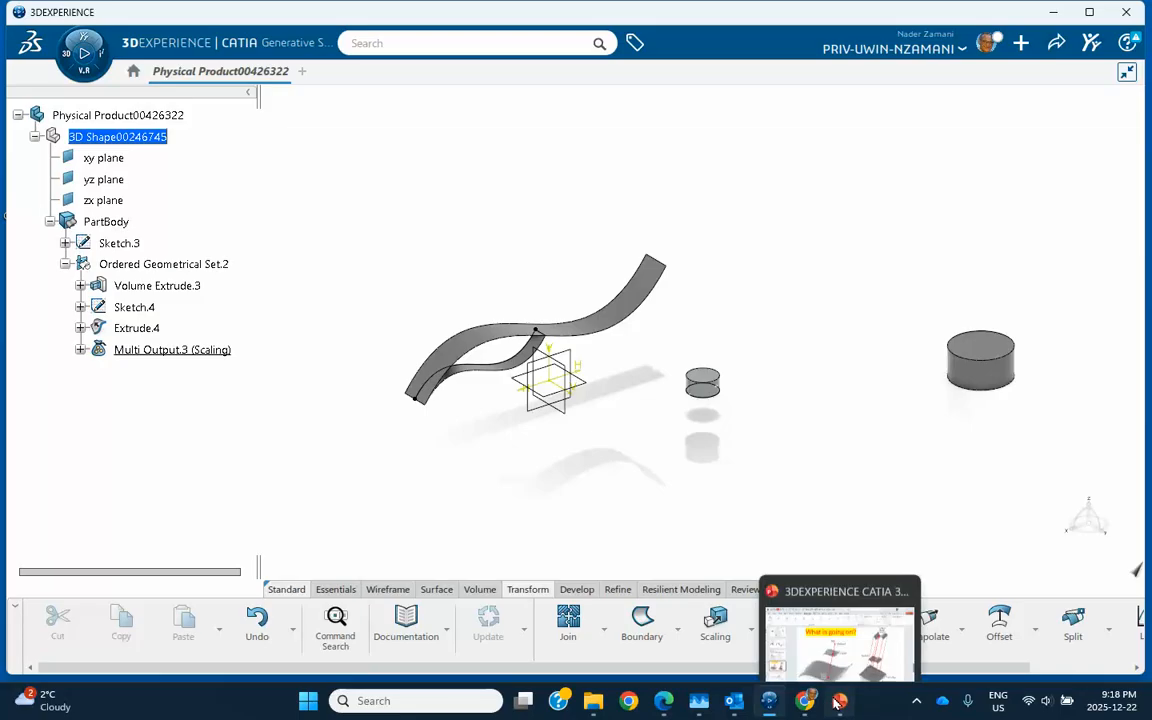
pyautogui.click(838, 699)
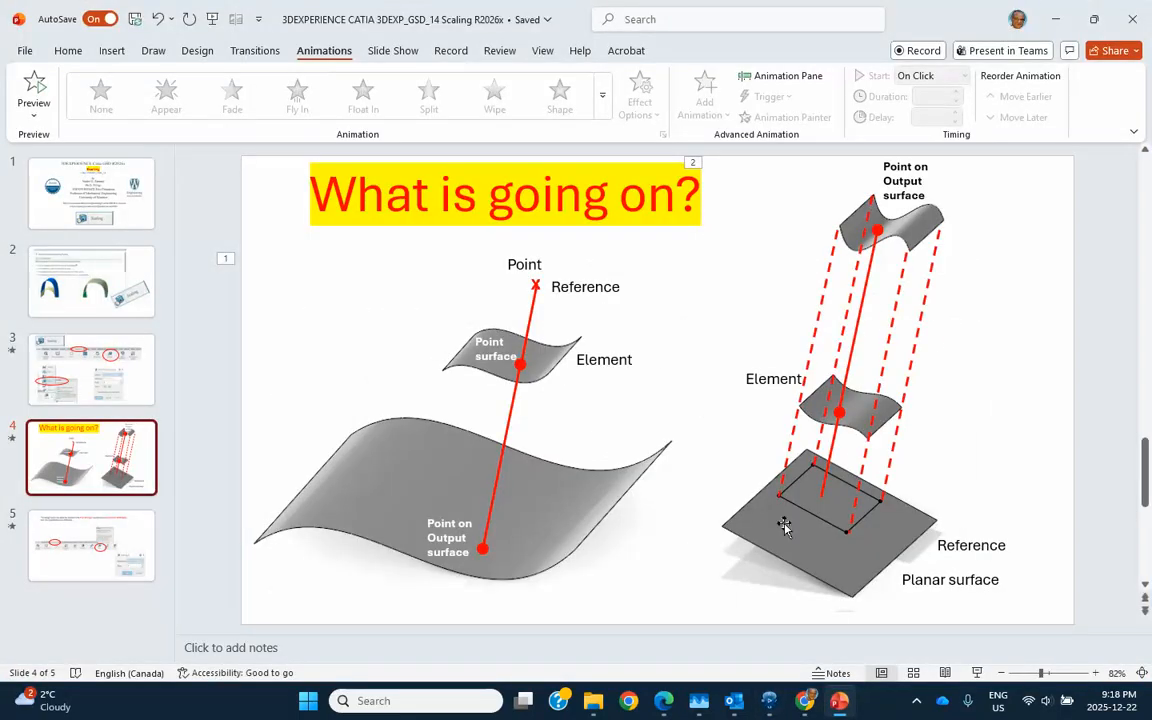
pyautogui.click(1064, 21)
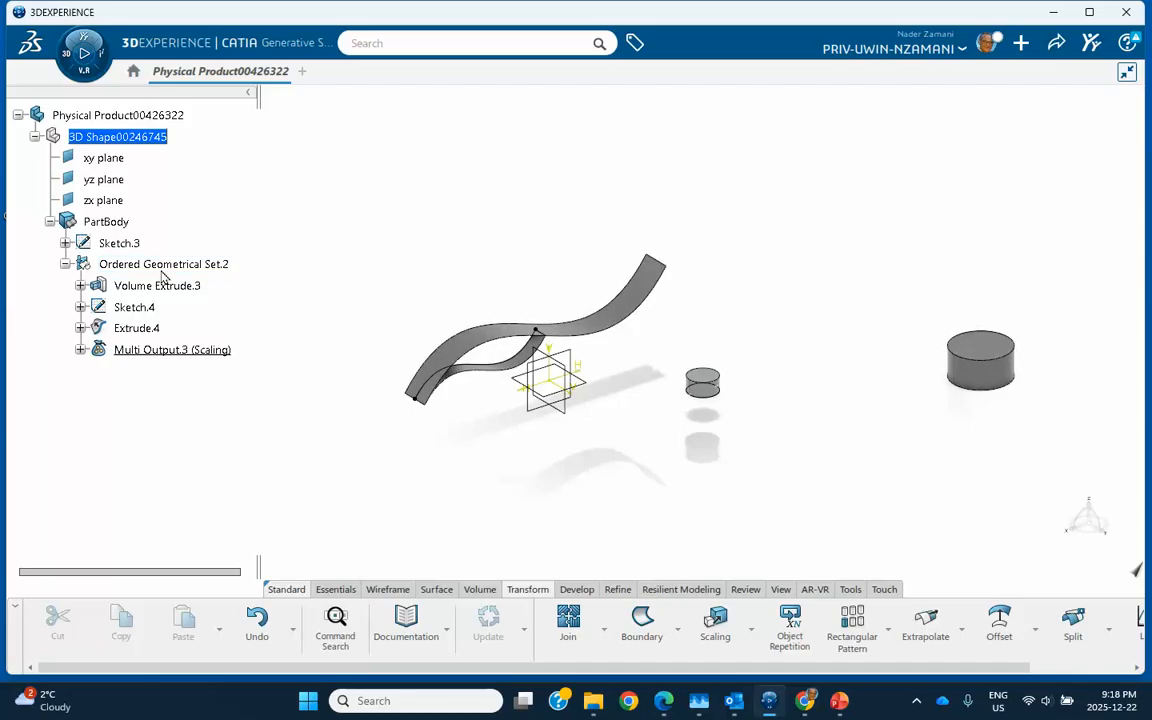
# - Delete Ordered Geometrical Set.2 with its extrusions and scaling, then delete Sketch.3
pyautogui.rightClick(178, 266)
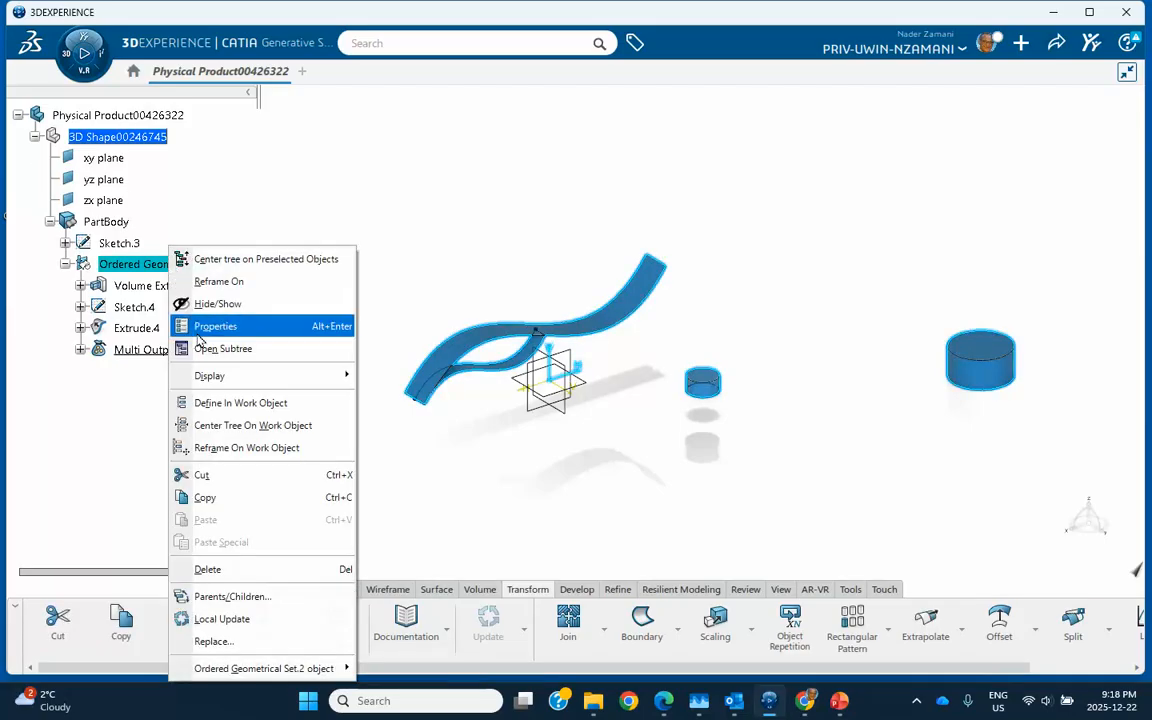
pyautogui.click(205, 568)
pyautogui.click(120, 244)
pyautogui.rightClick(120, 244)
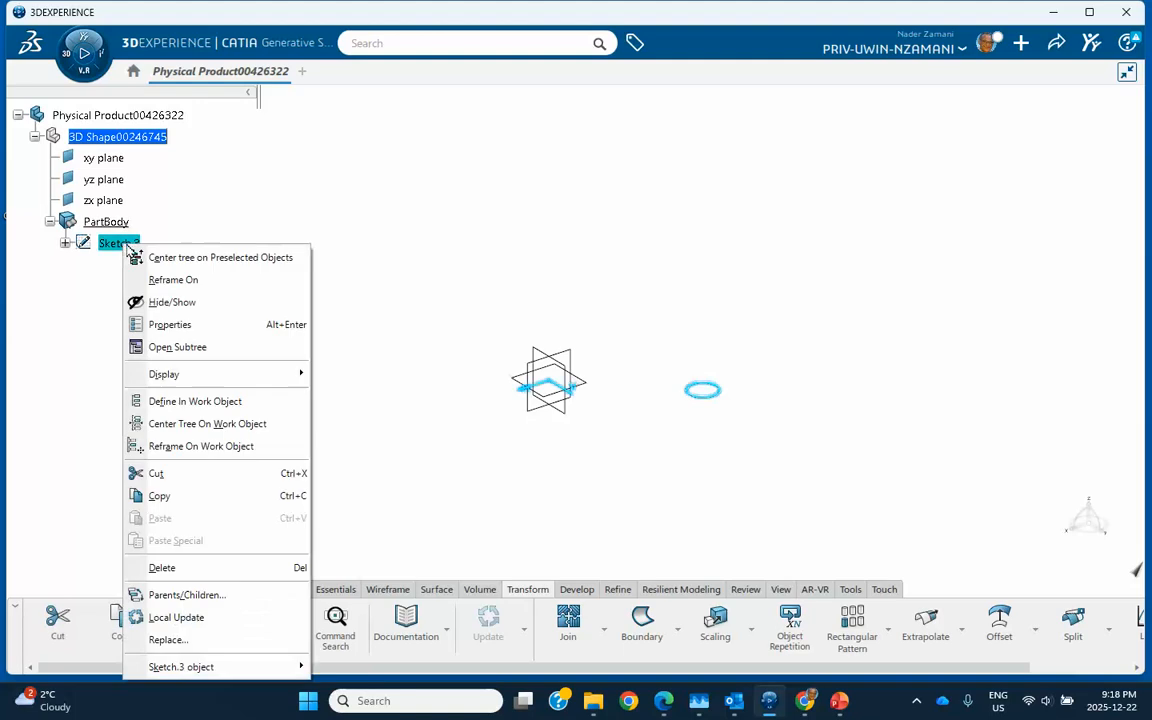
pyautogui.click(165, 567)
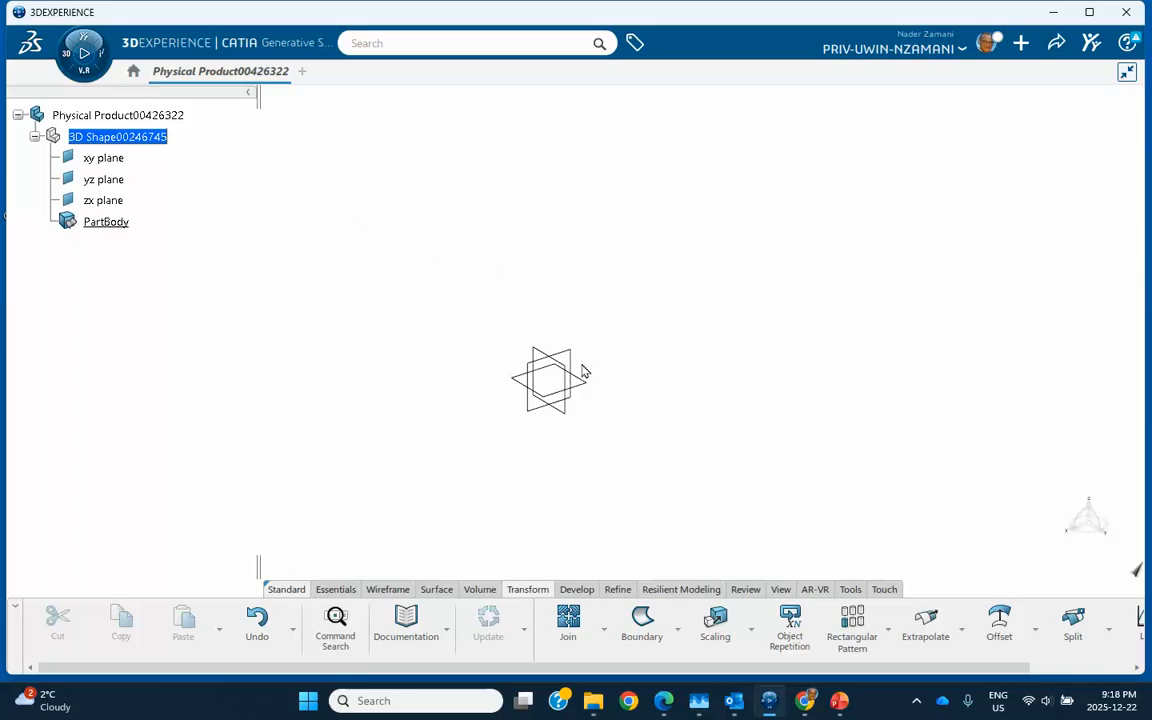
# - Start a new sketch on the yz plane
pyautogui.click(537, 354)
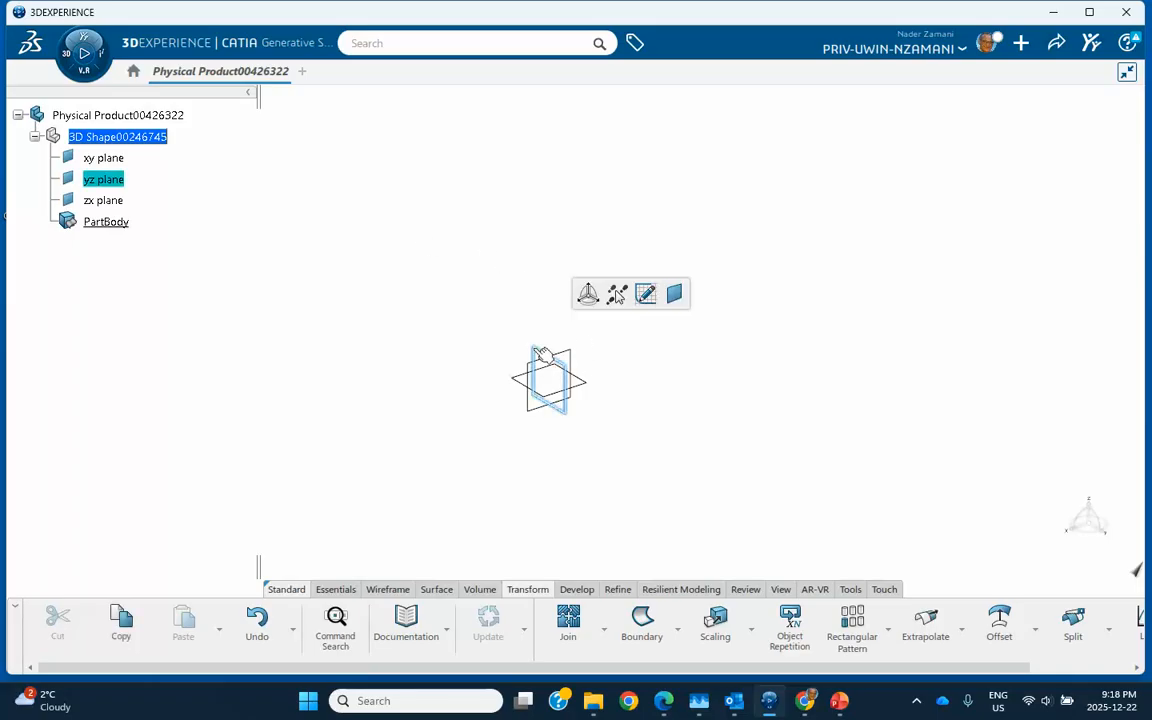
pyautogui.click(645, 292)
pyautogui.moveTo(625, 321)
pyautogui.mouseDown(button='middle')
pyautogui.moveTo(622, 244)
pyautogui.moveTo(653, 329)
pyautogui.mouseUp(button='middle')
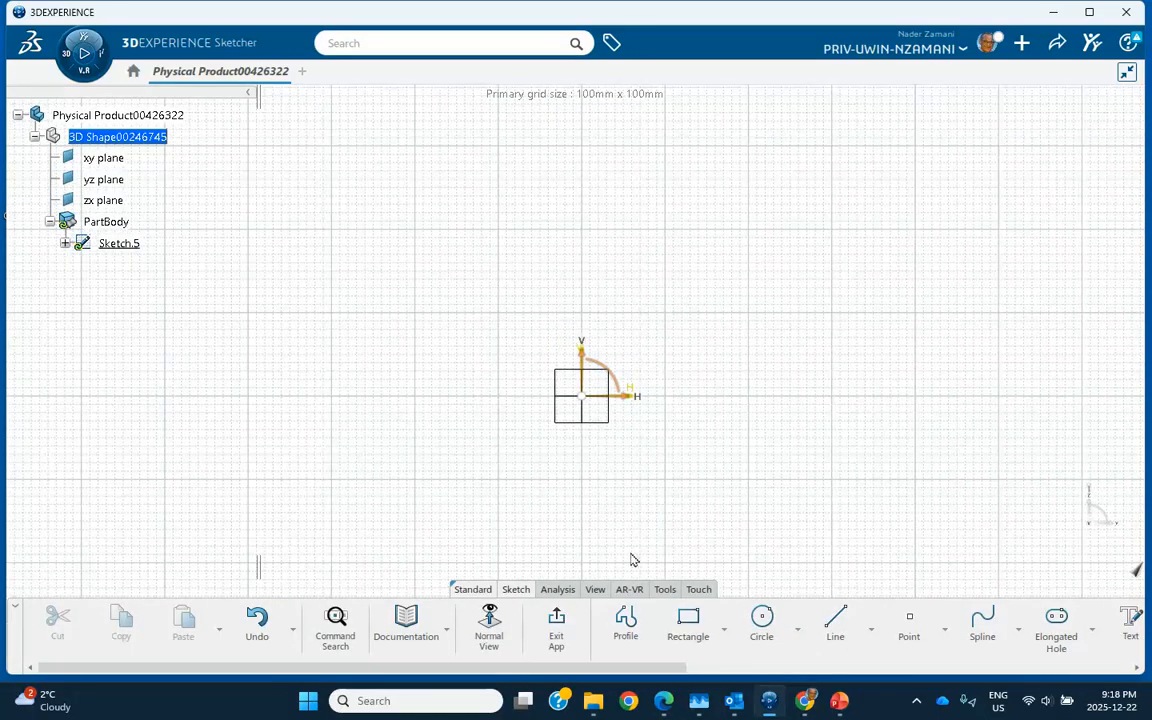
# - Draw a wavy four-point spline, then exit the Sketcher back to 3D
pyautogui.click(982, 622)
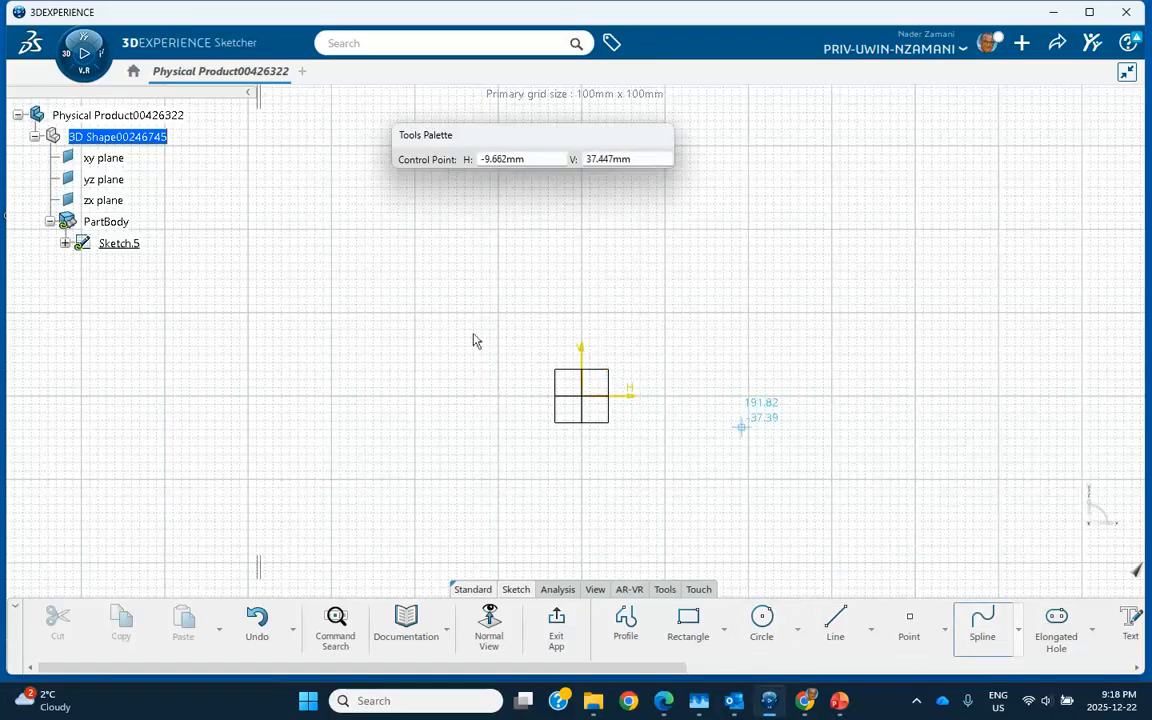
pyautogui.click(221, 334)
pyautogui.click(288, 291)
pyautogui.click(381, 305)
pyautogui.doubleClick(516, 276)
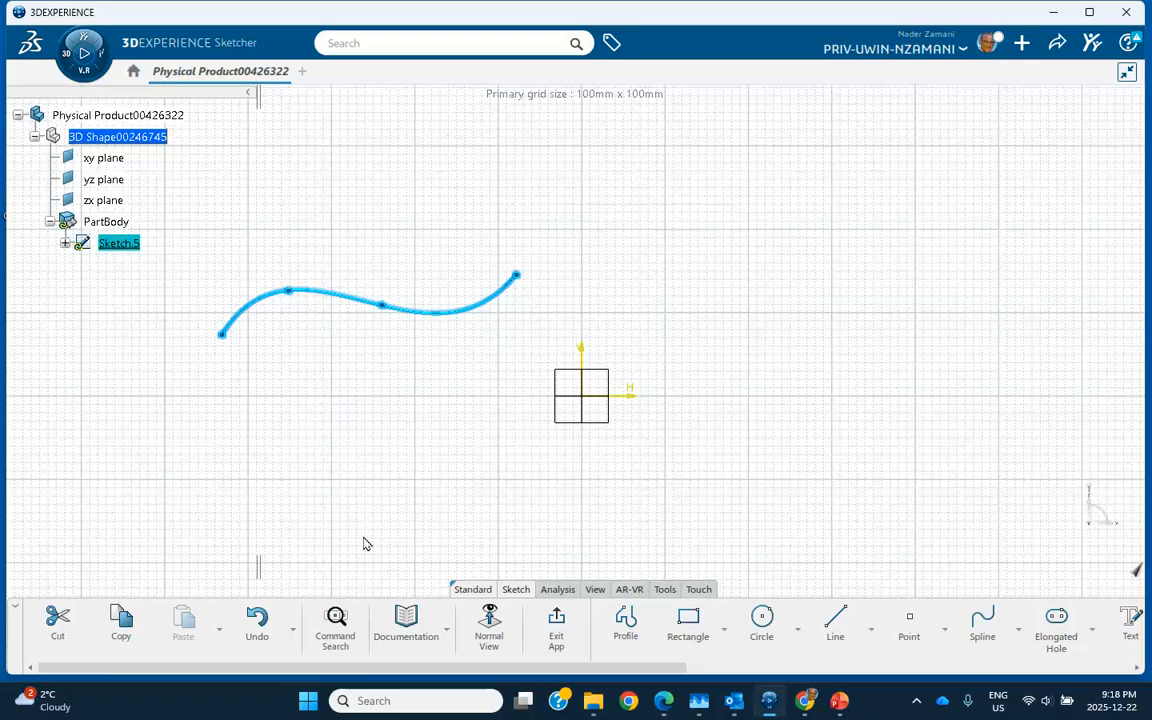
pyautogui.click(552, 620)
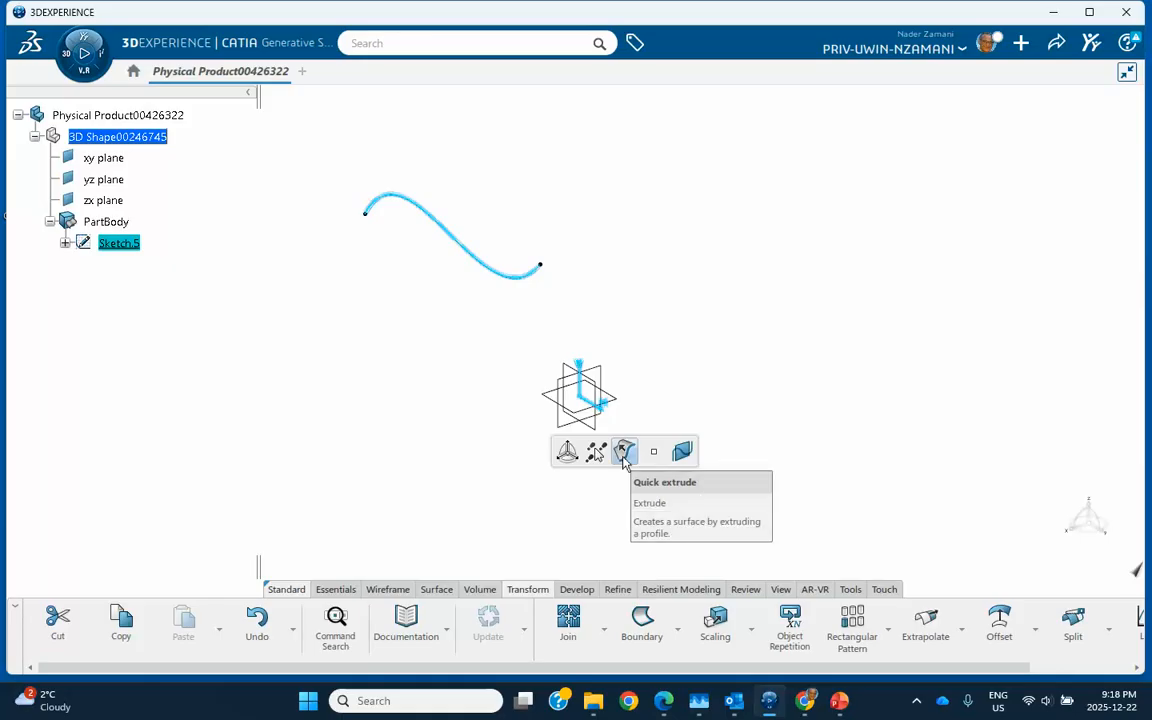
# - Quick-extrude the spline sketch into a 94mm-deep ribbon surface, Extrude.5
pyautogui.click(624, 455)
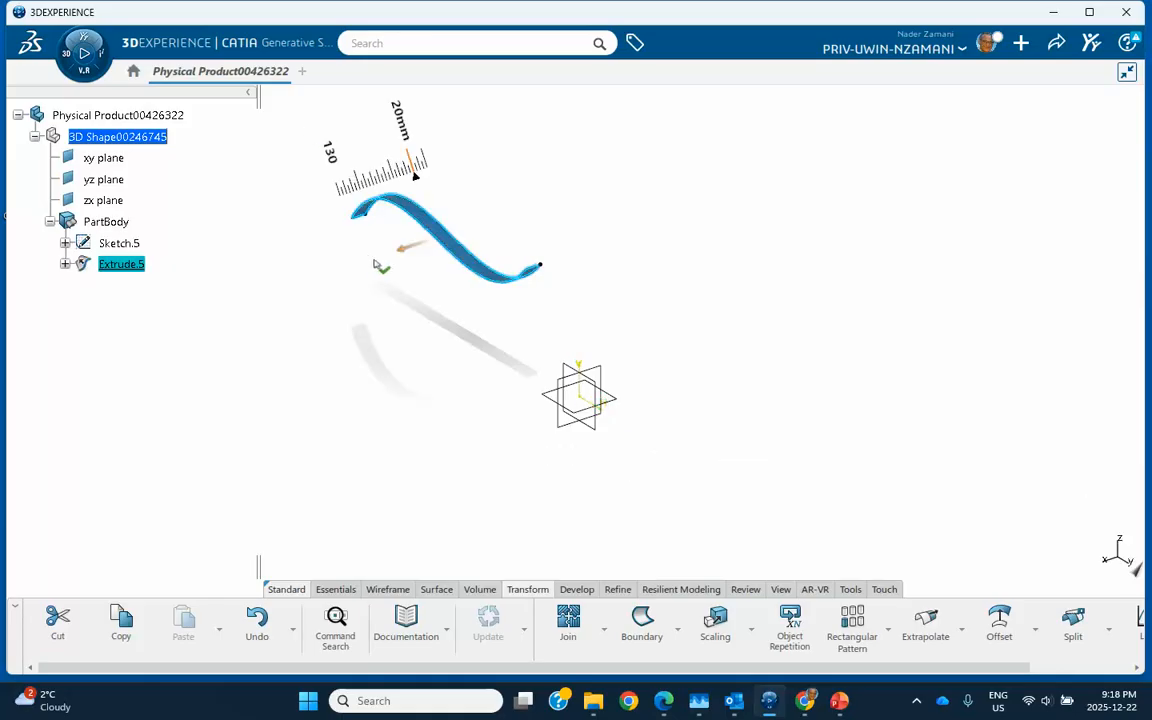
pyautogui.moveTo(398, 257); pyautogui.dragTo(378, 266)
pyautogui.click(343, 342)
pyautogui.moveTo(424, 353); pyautogui.dragTo(493, 363, button='middle')
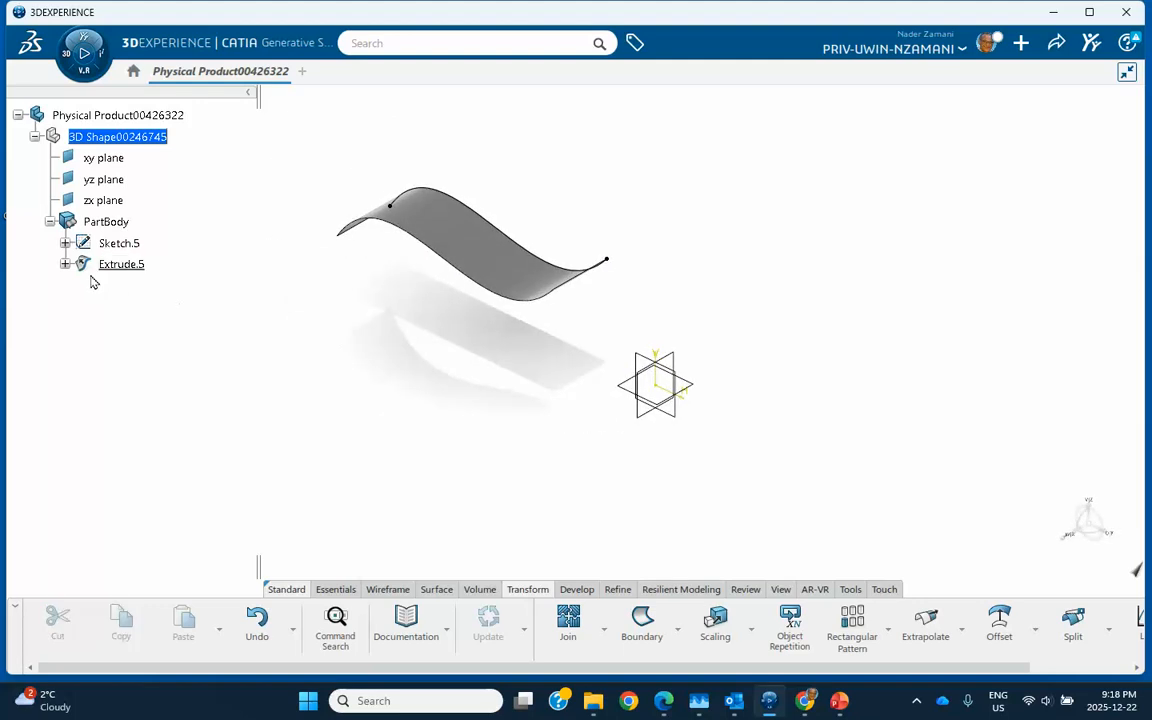
pyautogui.moveTo(631, 443); pyautogui.dragTo(543, 392, button='middle')
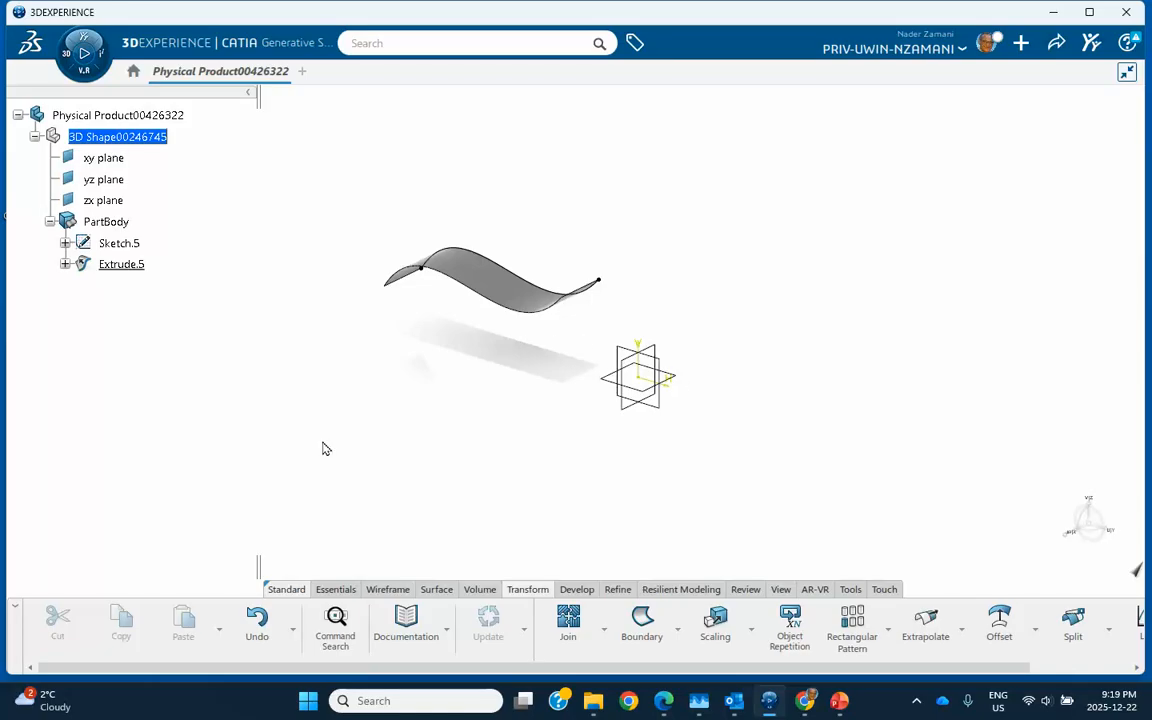
# - Sketch a rectangle on the xy plane and quick-fill it into the flat surface Fill.1
pyautogui.click(680, 384)
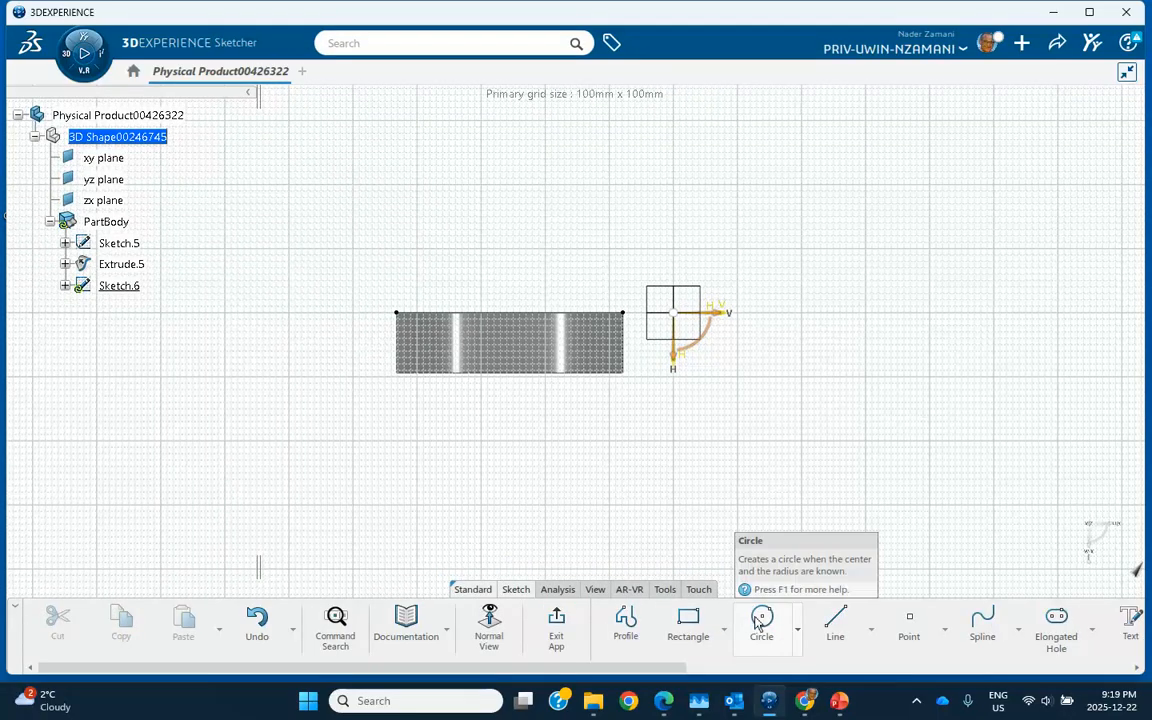
pyautogui.click(689, 624)
pyautogui.click(345, 254)
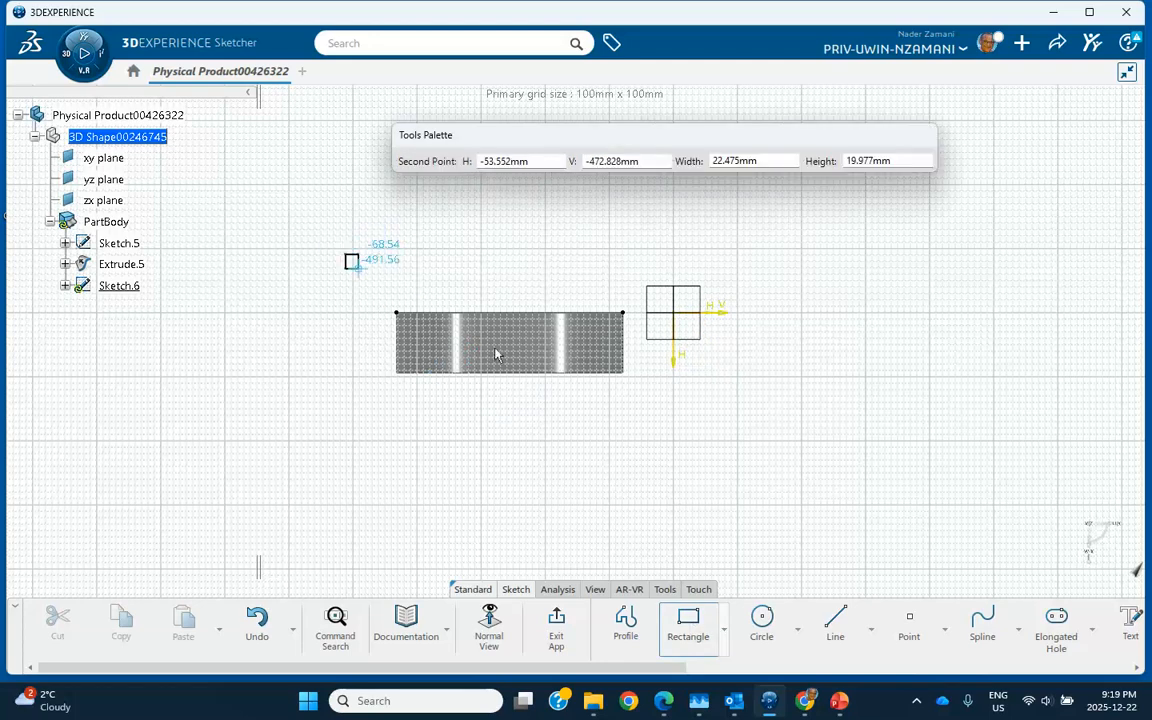
pyautogui.click(774, 447)
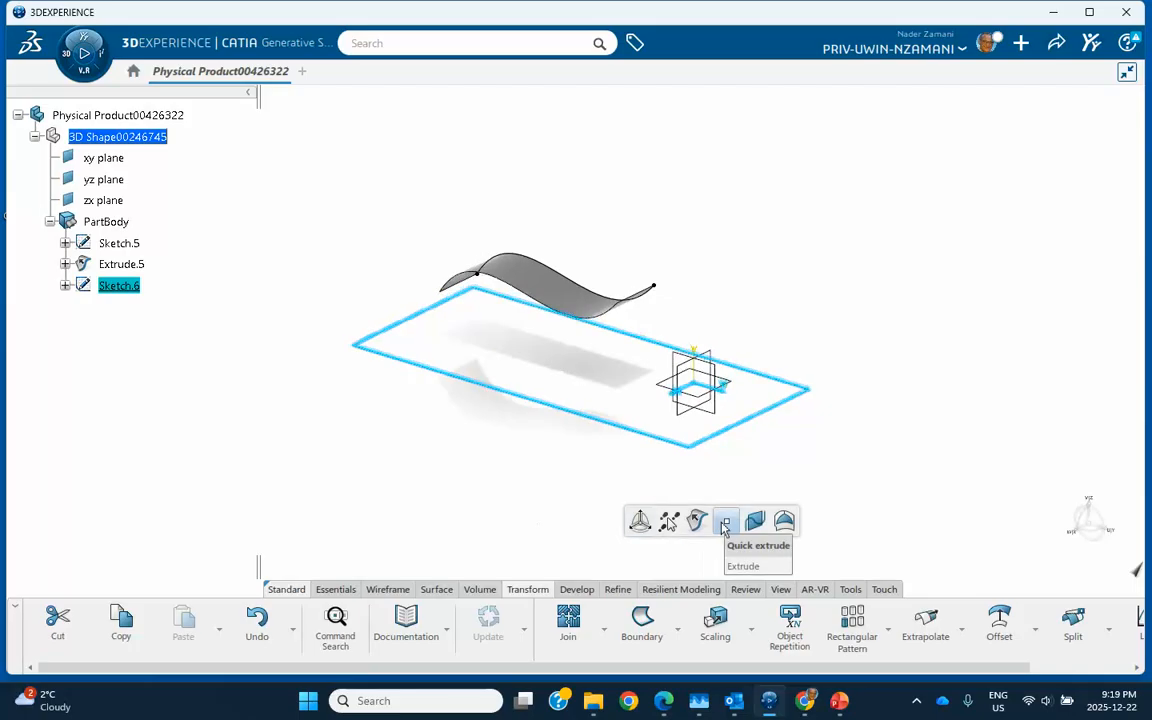
pyautogui.click(785, 522)
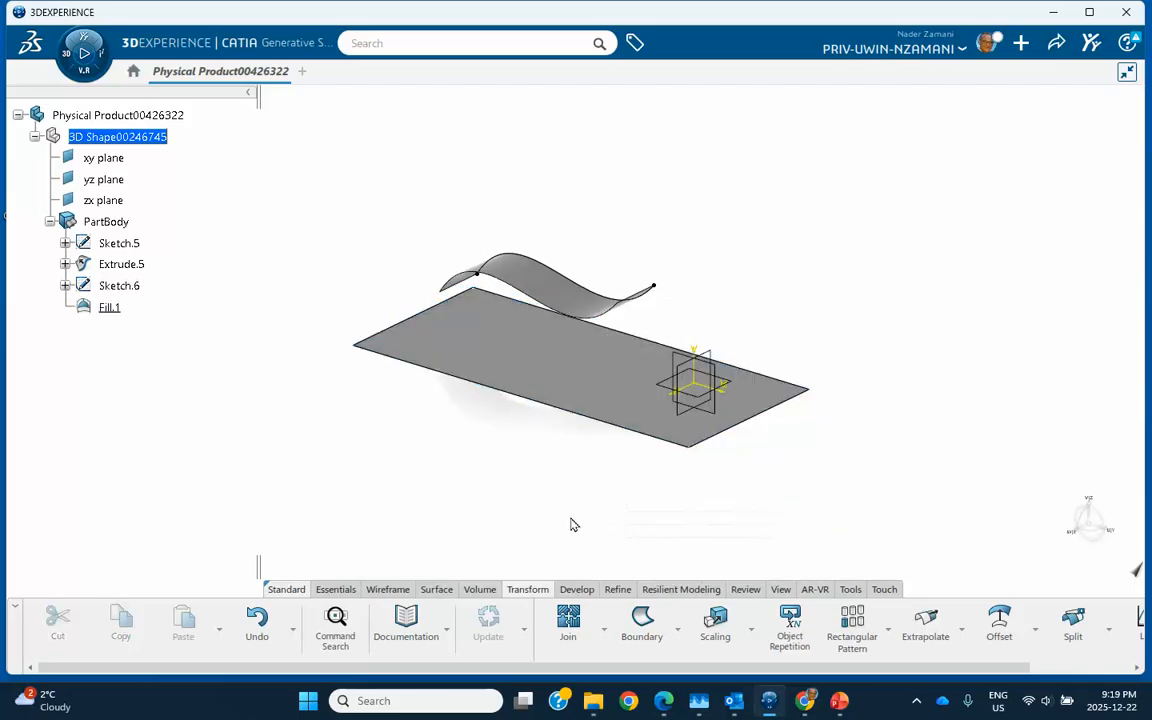
pyautogui.moveTo(619, 489)
pyautogui.mouseDown(button='middle')
pyautogui.moveTo(635, 458)
pyautogui.moveTo(704, 463)
pyautogui.moveTo(504, 296)
pyautogui.mouseUp(button='middle')
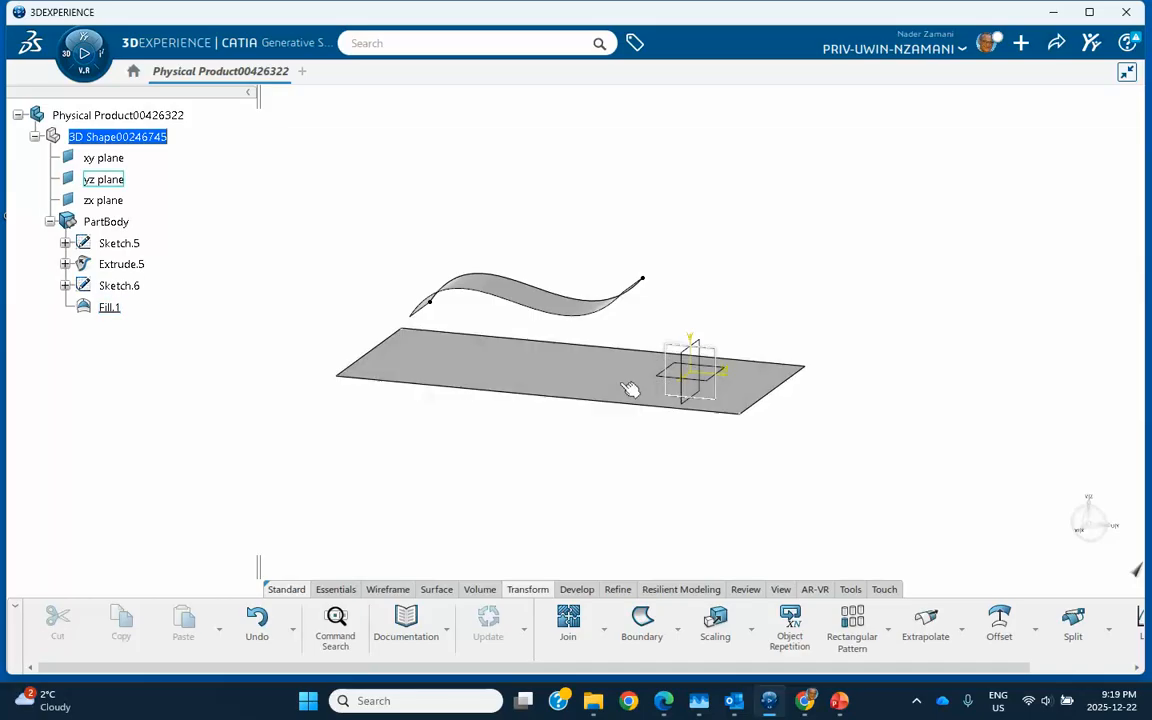
pyautogui.click(839, 702)
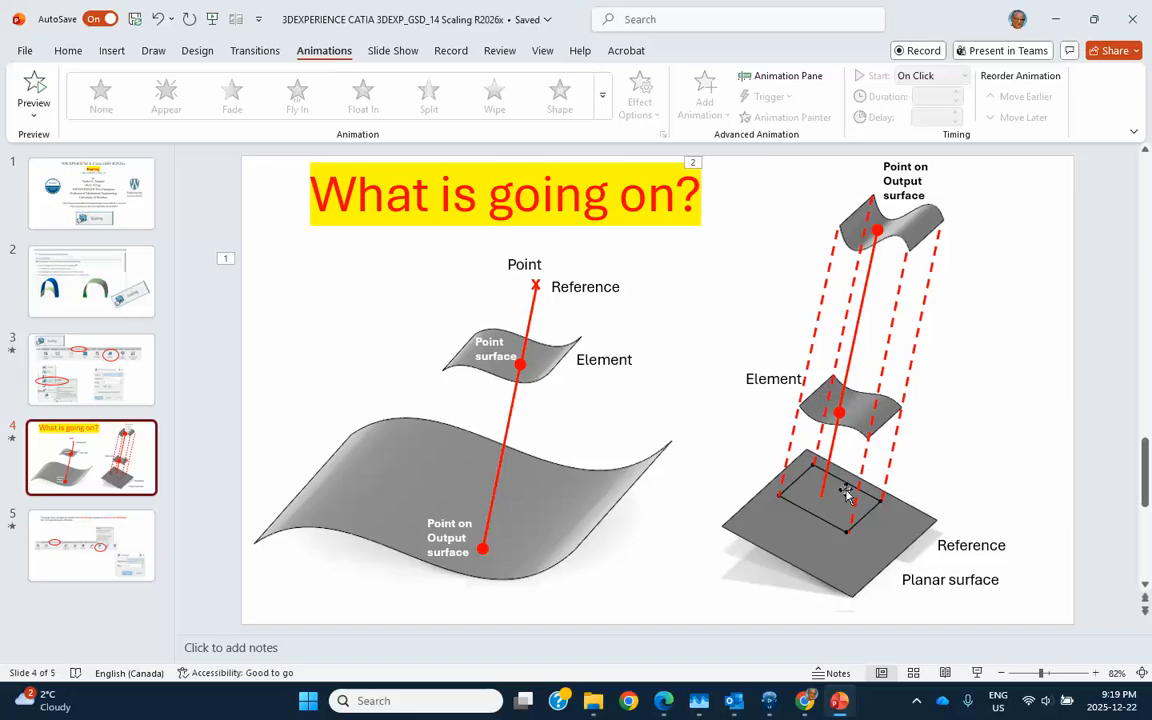
pyautogui.click(1056, 18)
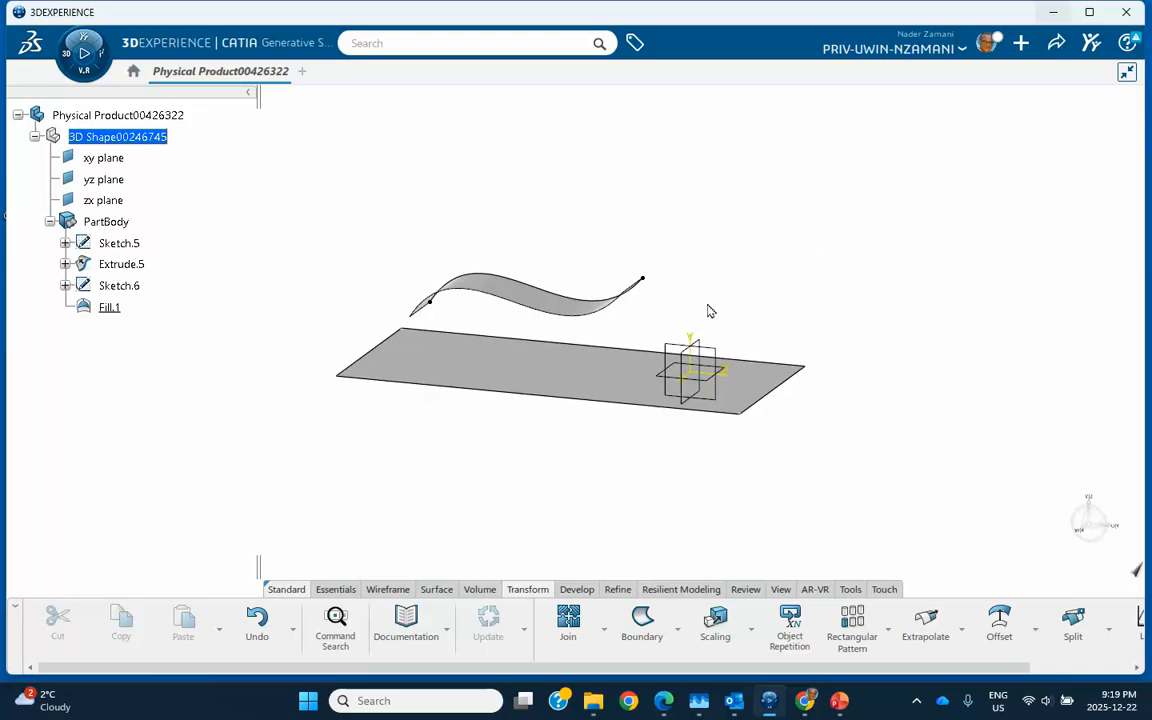
# - Start a Scaling operation with Extrude.5 as the element to scale
pyautogui.moveTo(568, 408); pyautogui.dragTo(708, 516, button='middle')
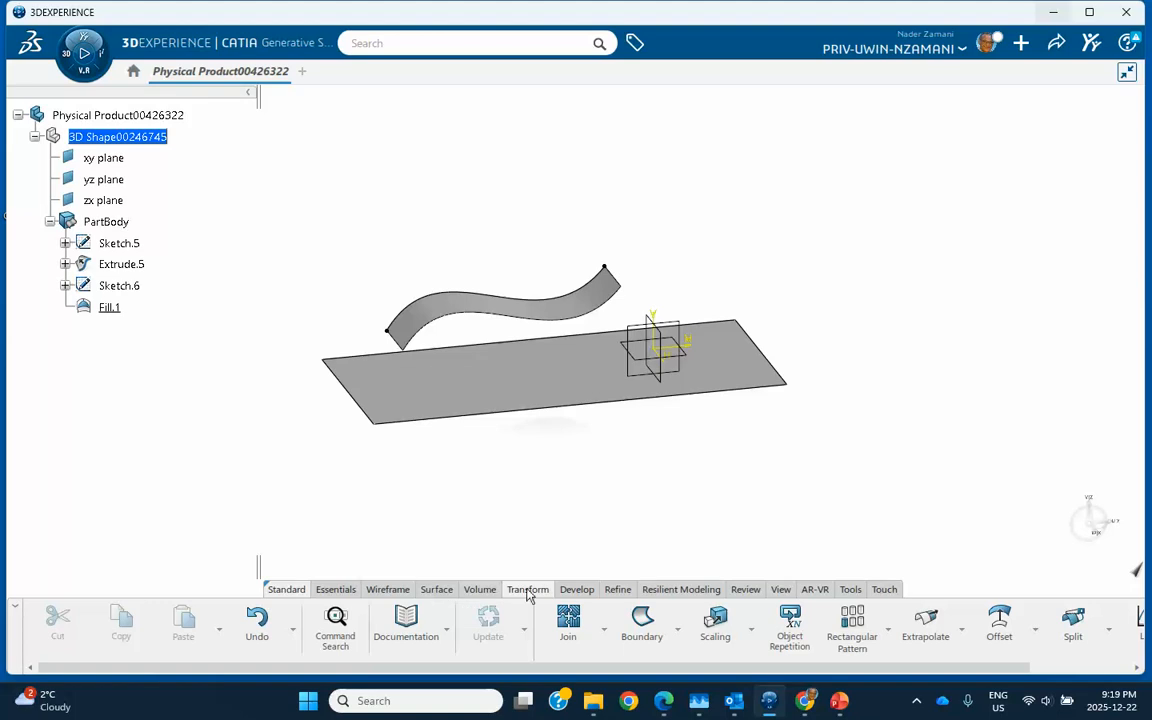
pyautogui.click(715, 620)
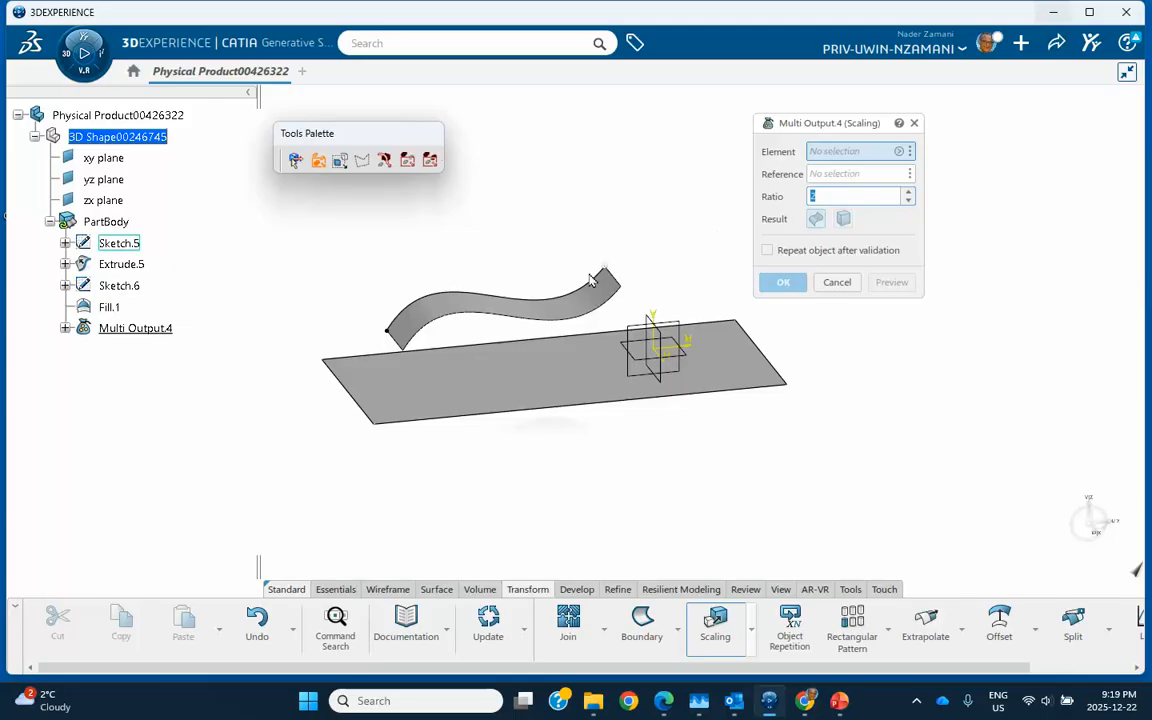
pyautogui.click(513, 318)
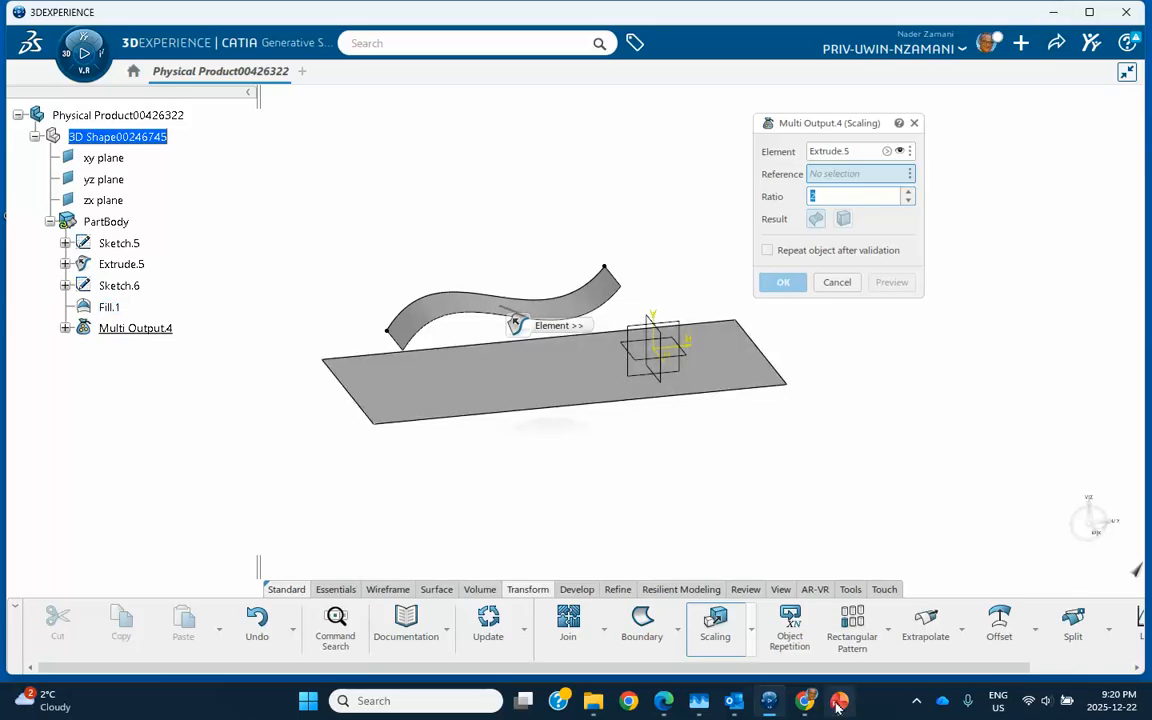
pyautogui.hotkey('alt', 'Tab')
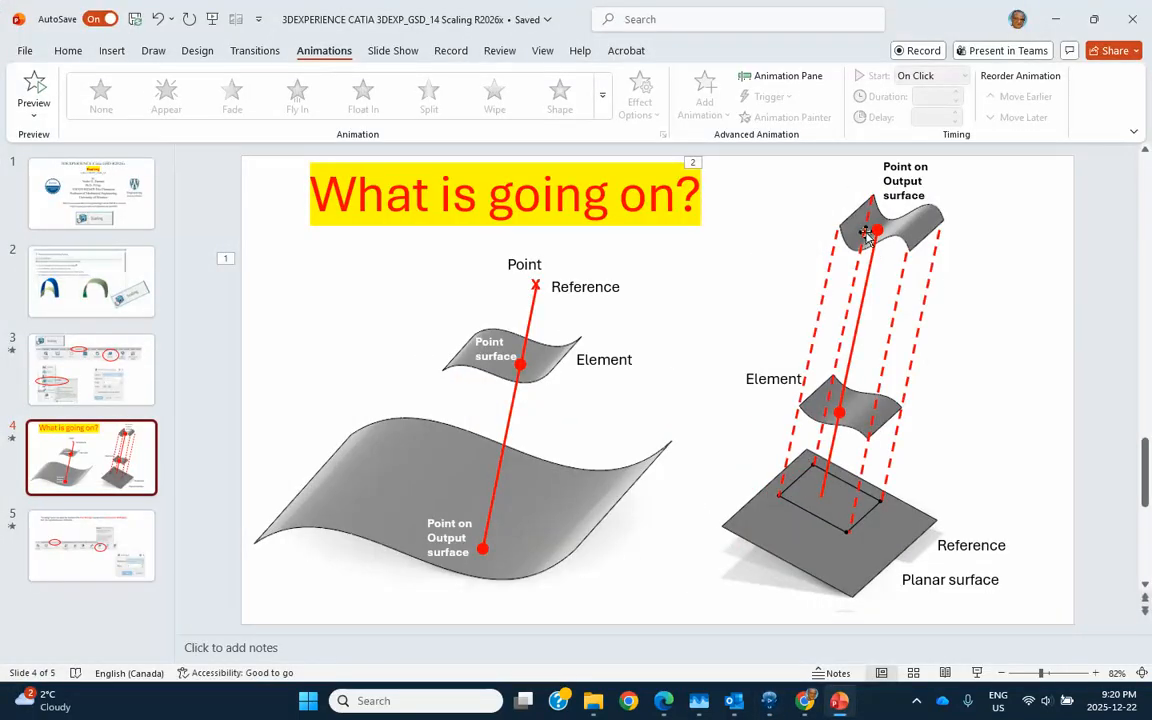
pyautogui.click(1058, 20)
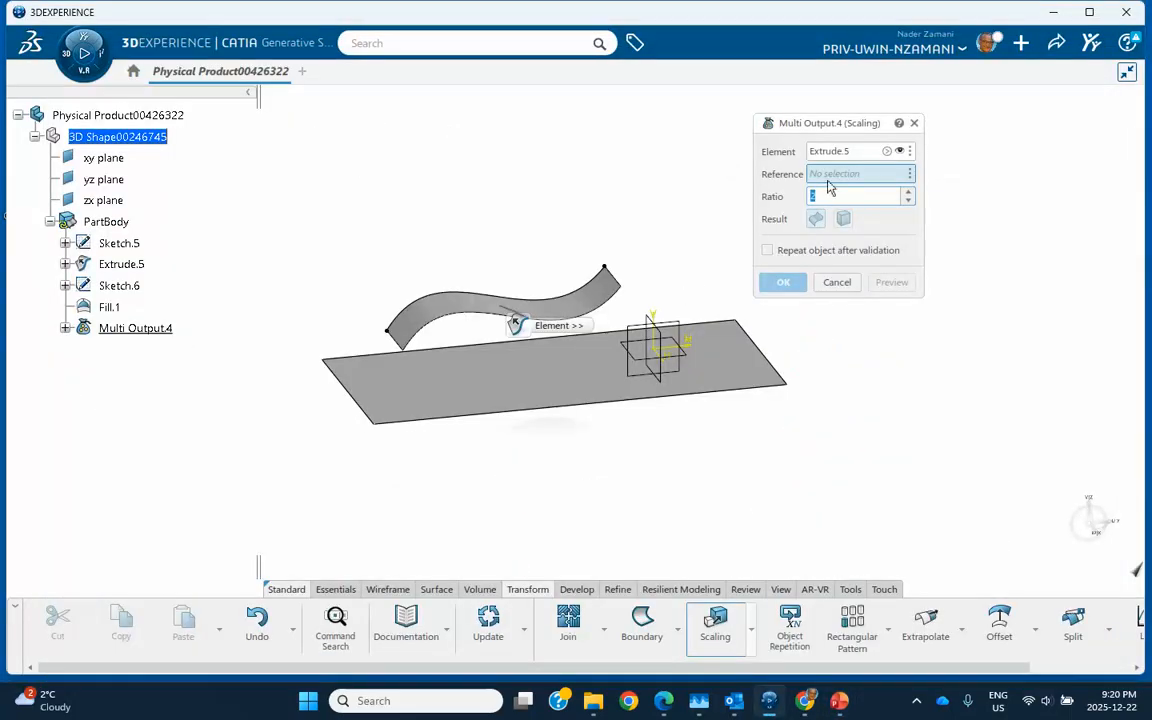
# - Use Fill.1 as scaling reference, preview ratios 3 and -3, then bring PowerPoint forward
pyautogui.click(563, 380)
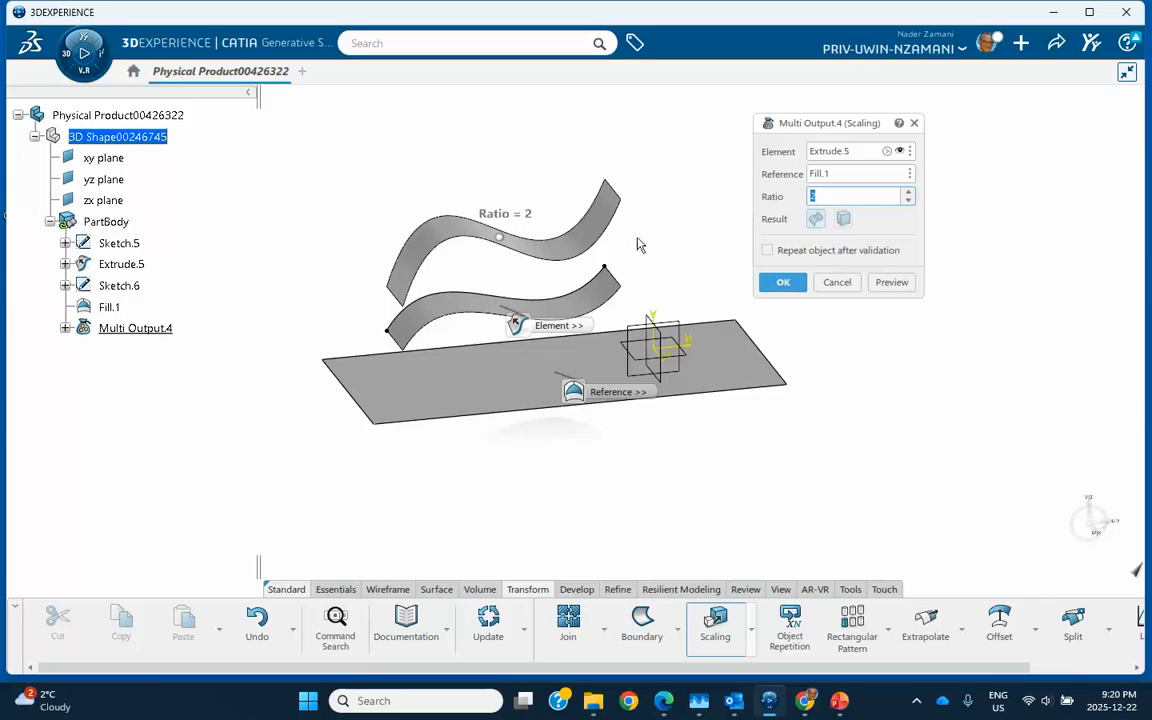
pyautogui.moveTo(522, 293); pyautogui.dragTo(474, 242, button='middle')
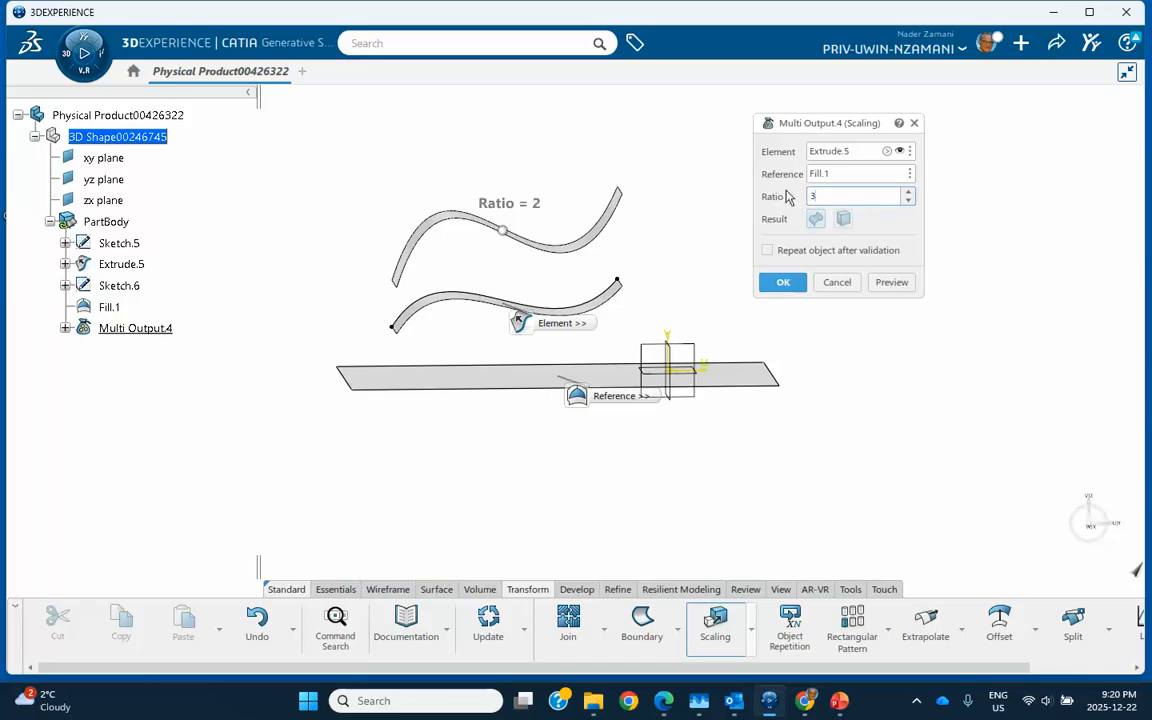
pyautogui.click(893, 286)
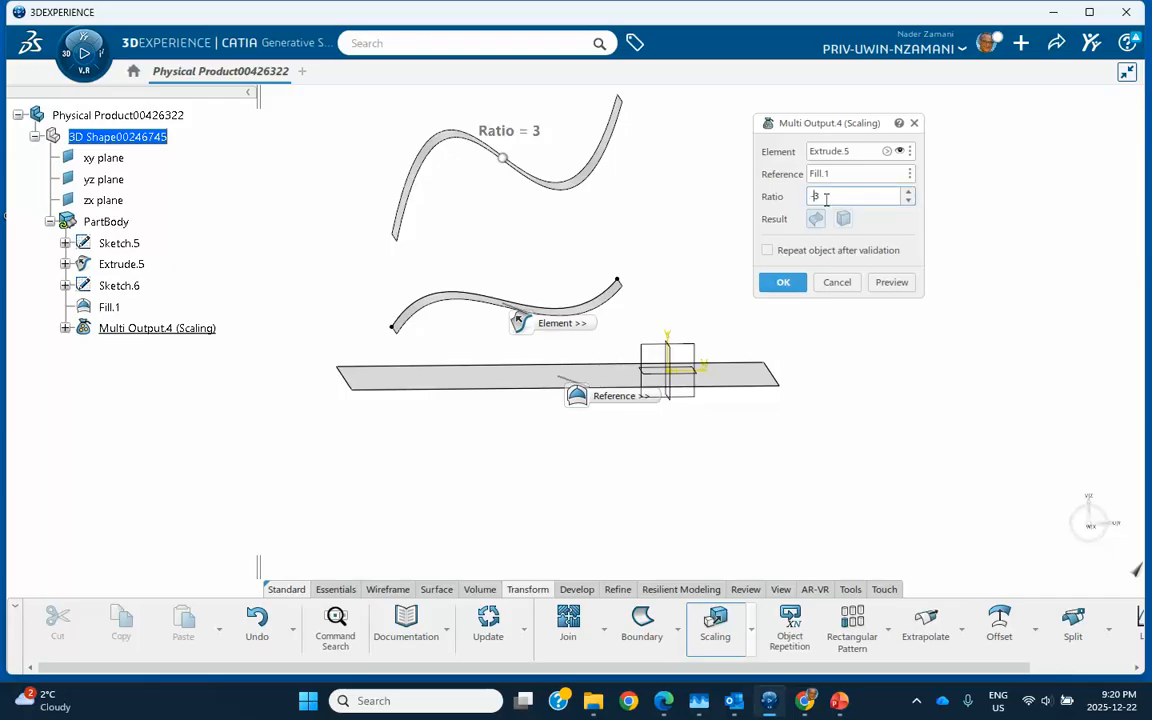
pyautogui.click(886, 283)
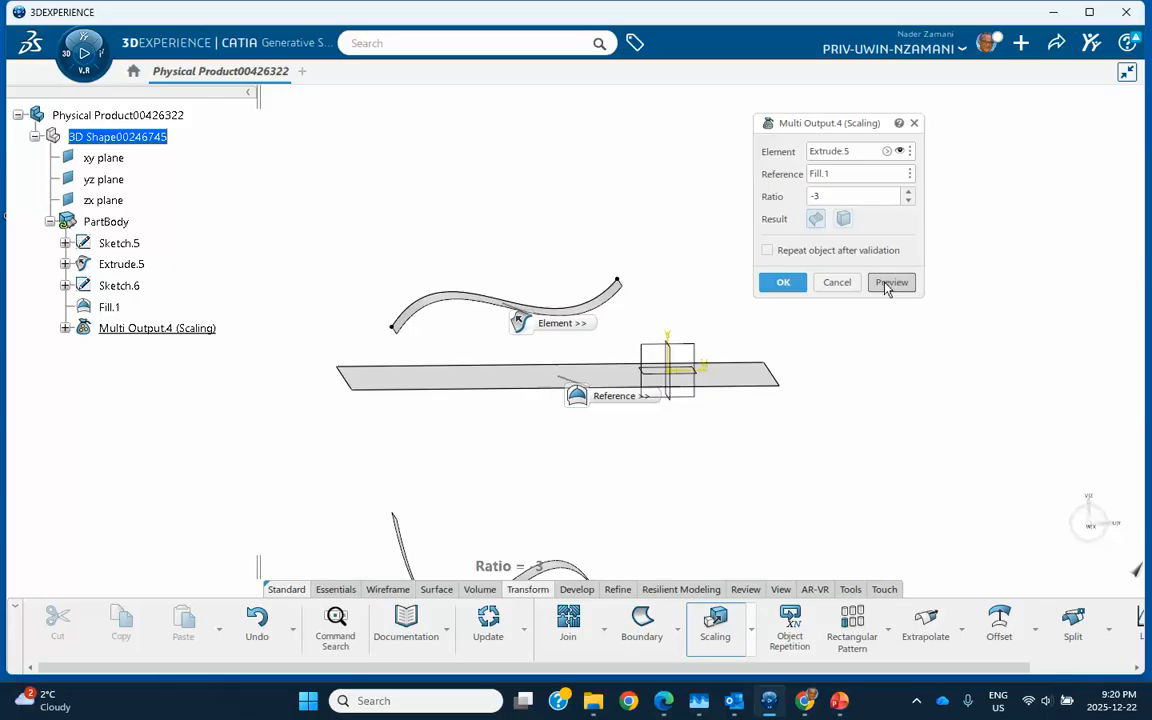
pyautogui.moveTo(604, 488); pyautogui.dragTo(605, 396, button='middle')
pyautogui.click(839, 700)
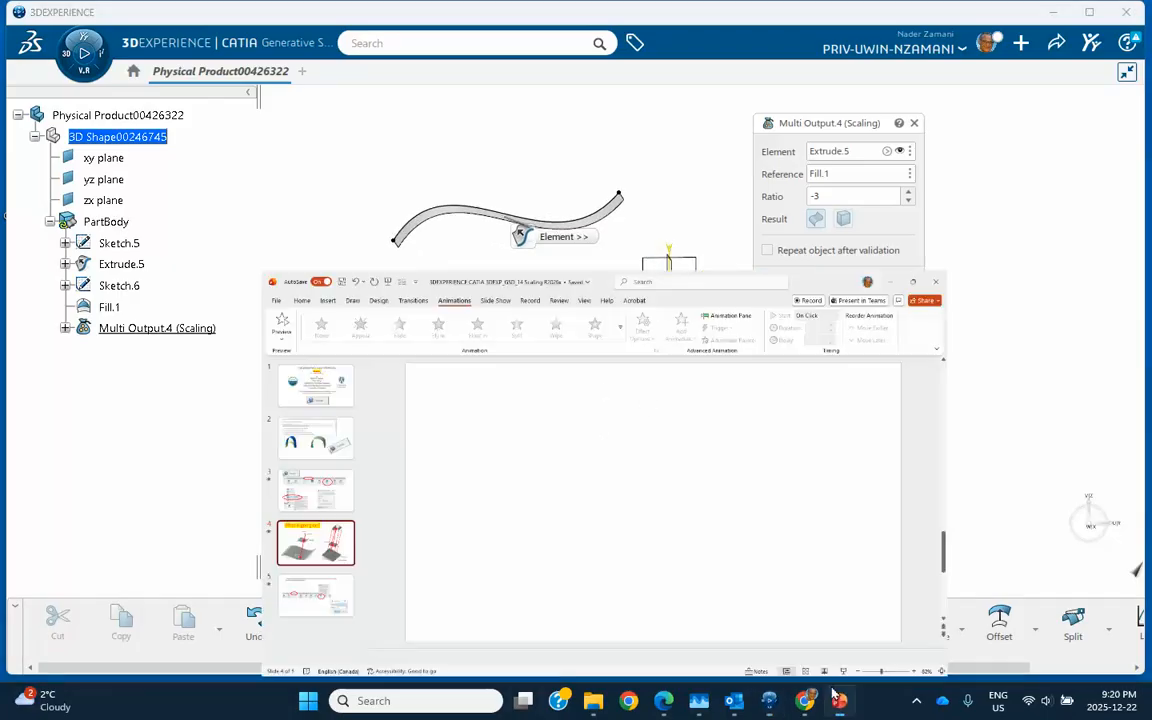
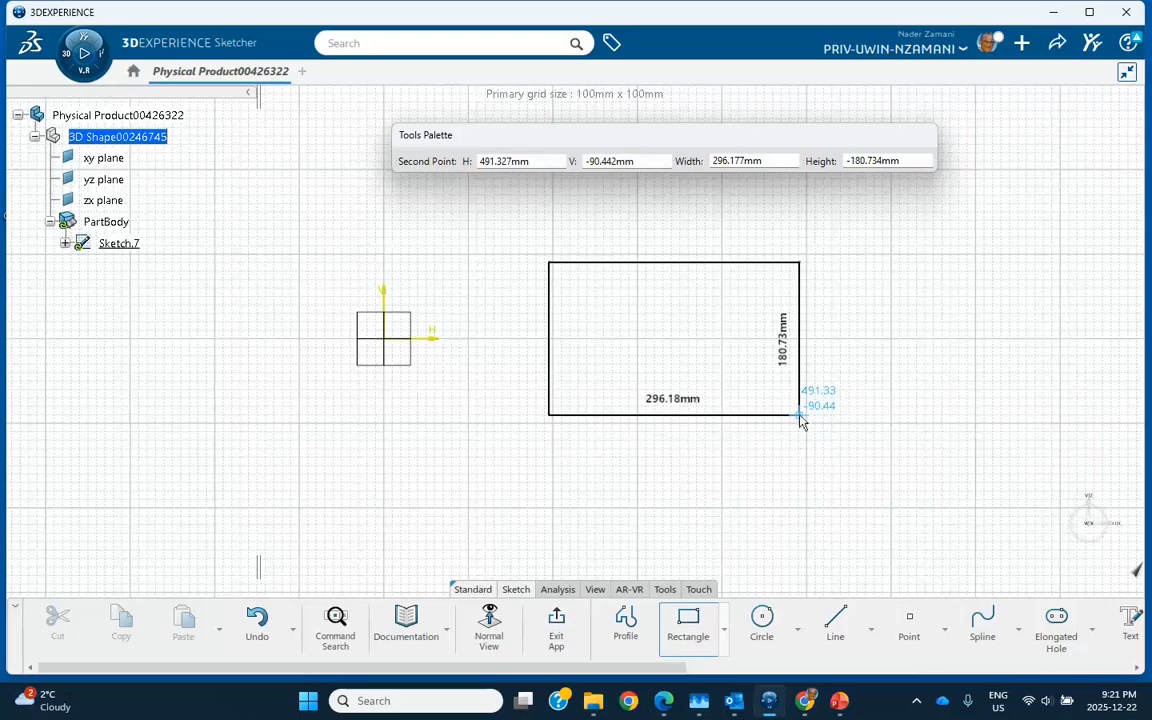
# - Finish the rectangle, add a circle of about 83.83 mm centred inside it, and exit the sketch
pyautogui.moveTo(828, 203); pyautogui.dragTo(792, 372, button='middle')
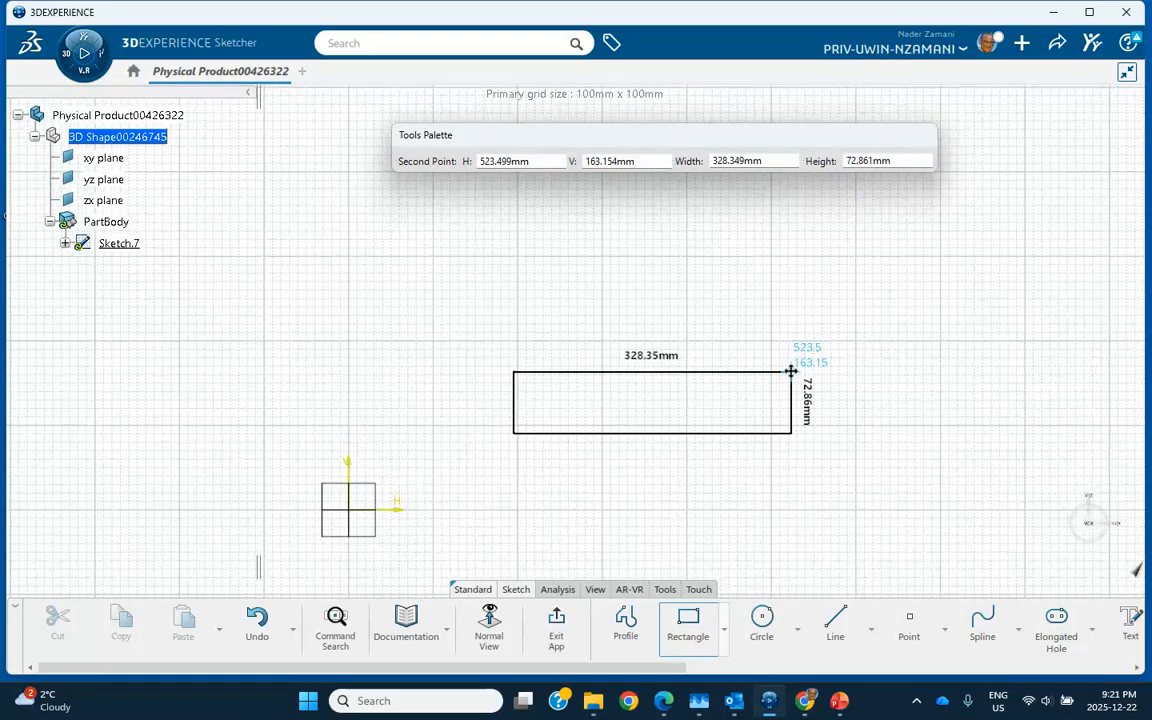
pyautogui.click(825, 288)
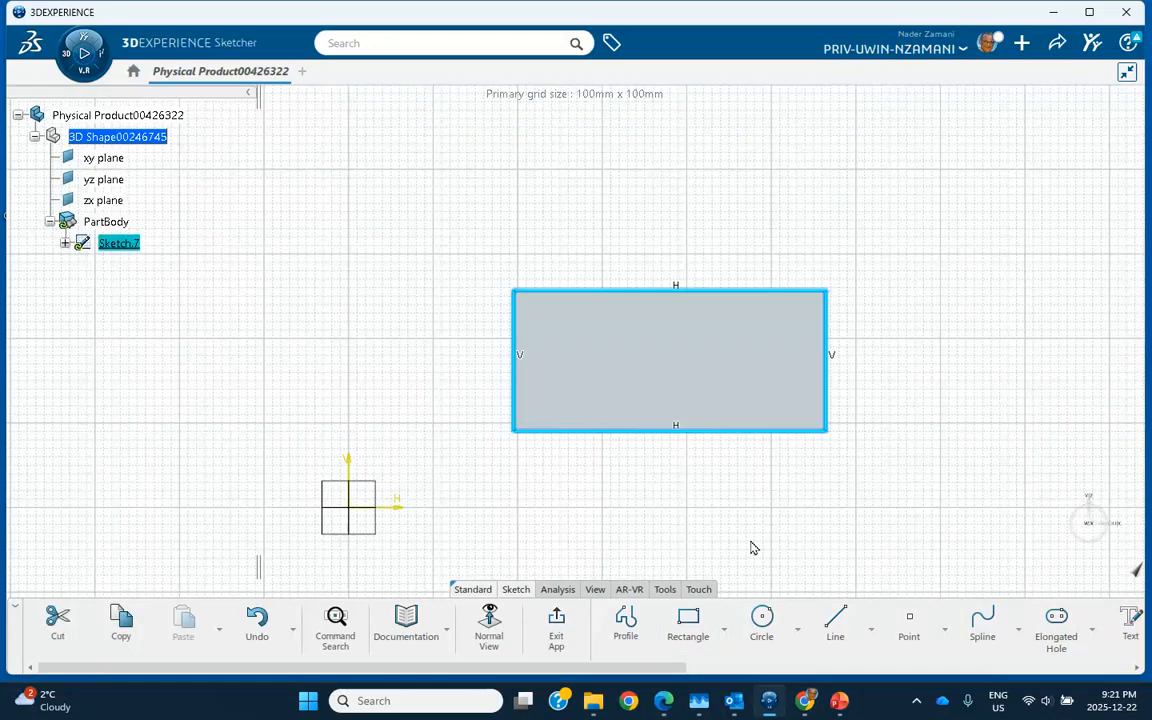
pyautogui.click(761, 620)
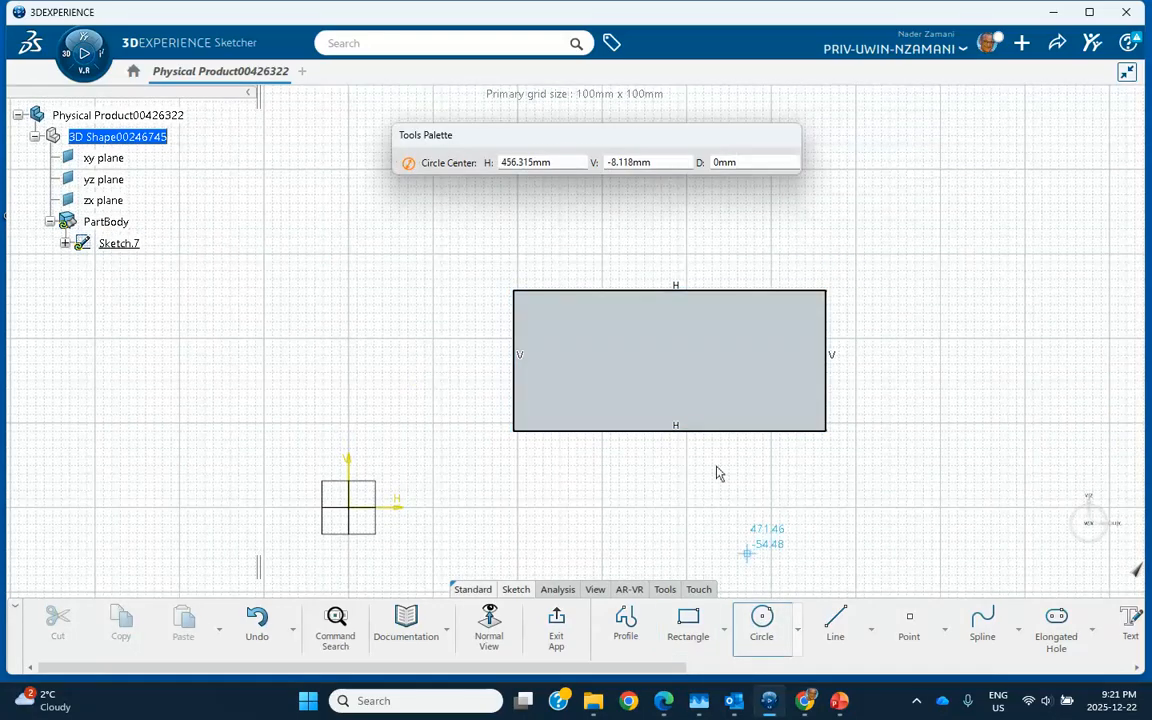
pyautogui.click(679, 366)
pyautogui.click(708, 383)
pyautogui.click(556, 625)
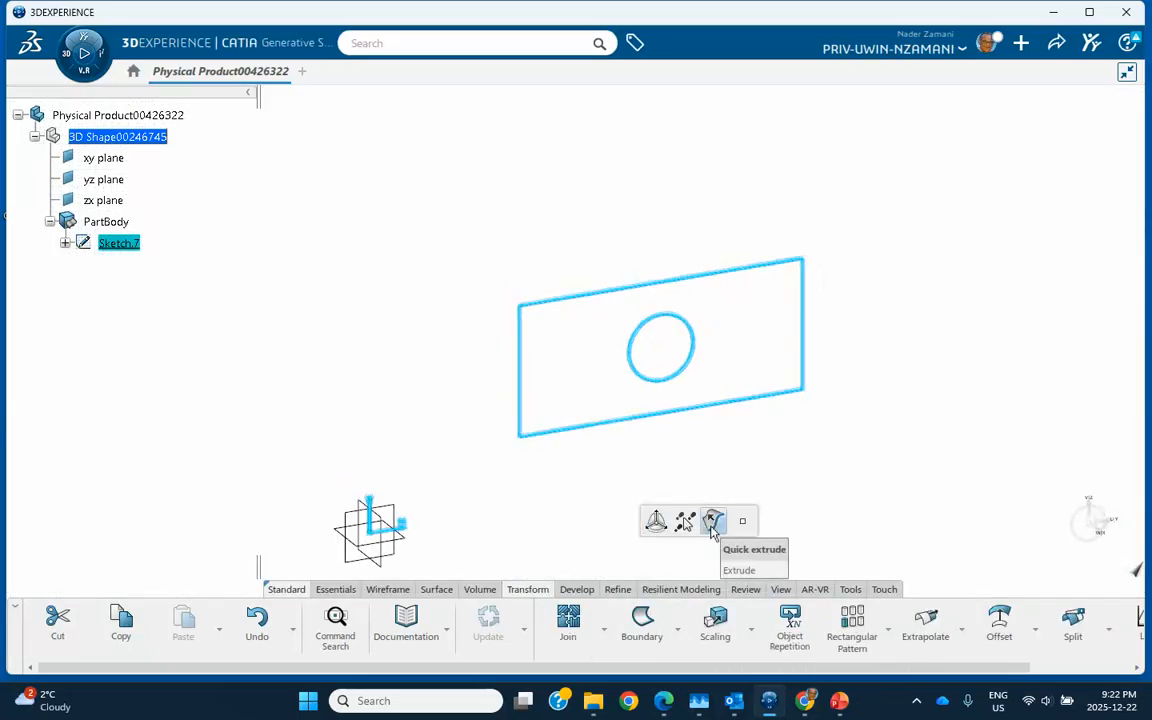
# - Quick-extrude Sketch.7 into the surface Extrude.6
pyautogui.click(713, 522)
pyautogui.click(739, 423)
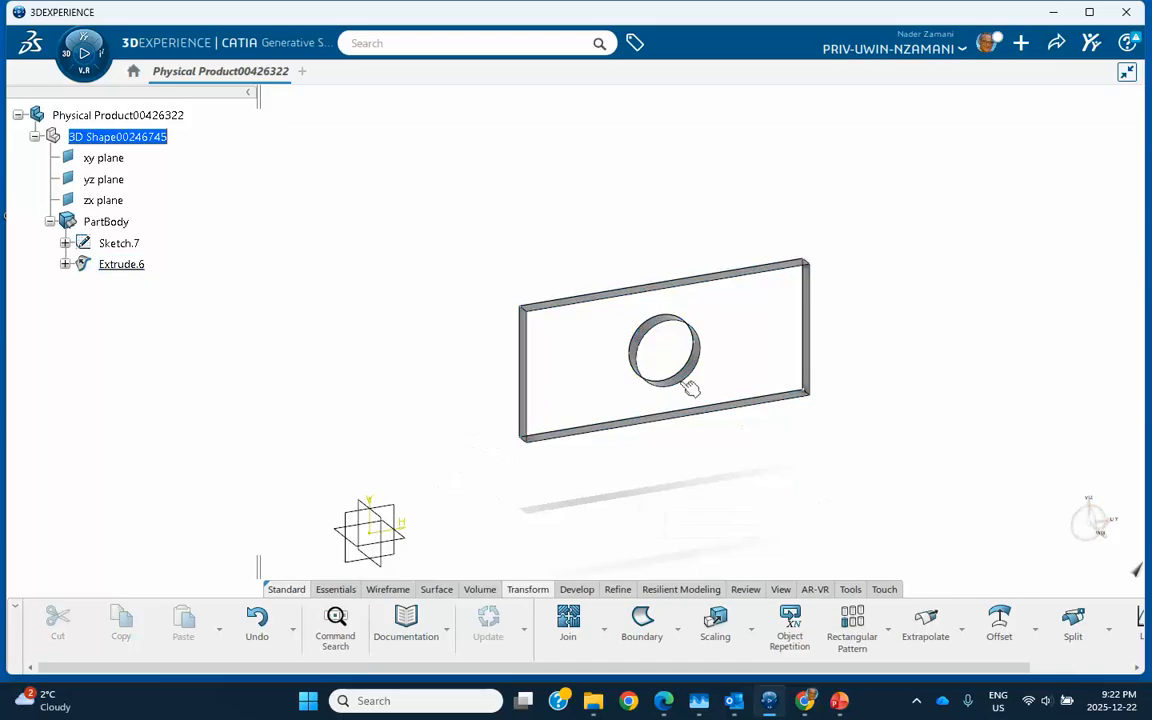
pyautogui.click(619, 300)
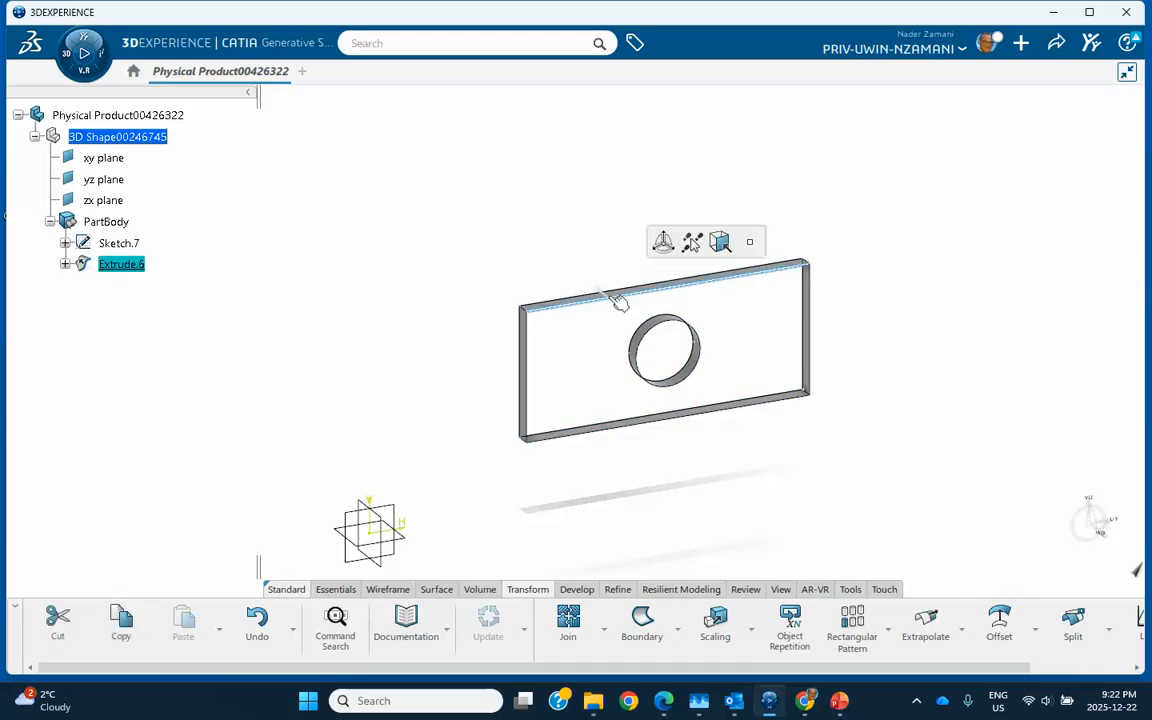
# - Change Extrude.6's length to 100 mm and dismiss the multi-result warning
pyautogui.doubleClick(619, 300)
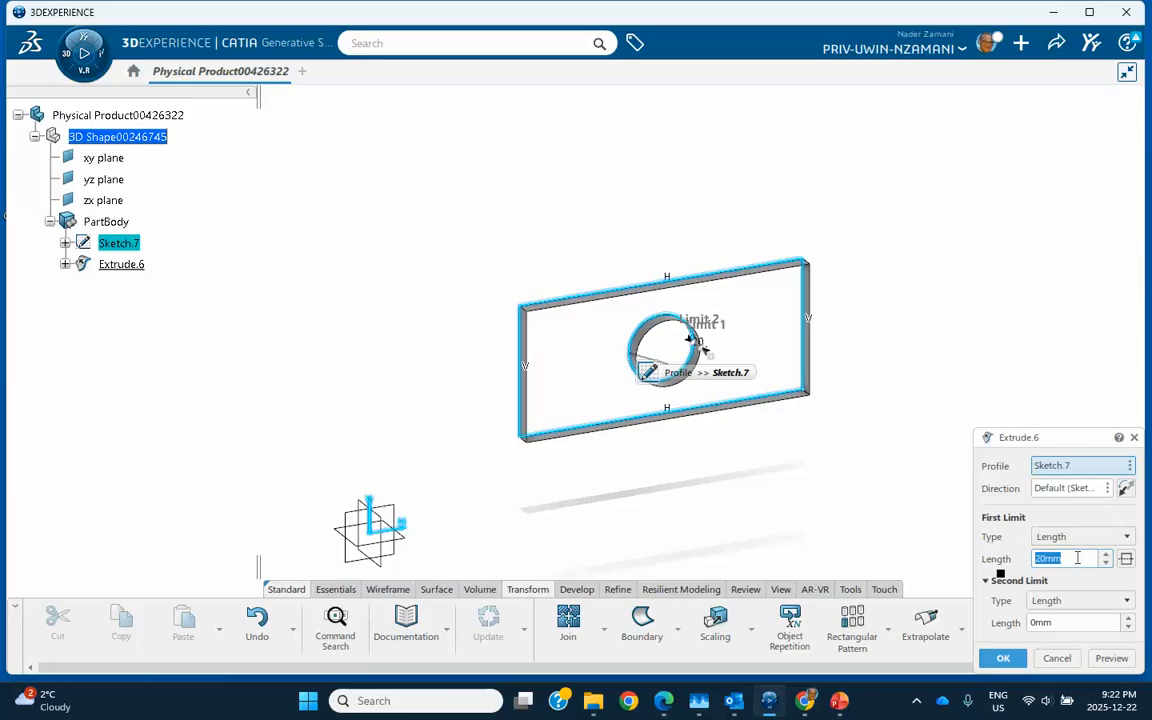
pyautogui.write('100')
pyautogui.click(1001, 660)
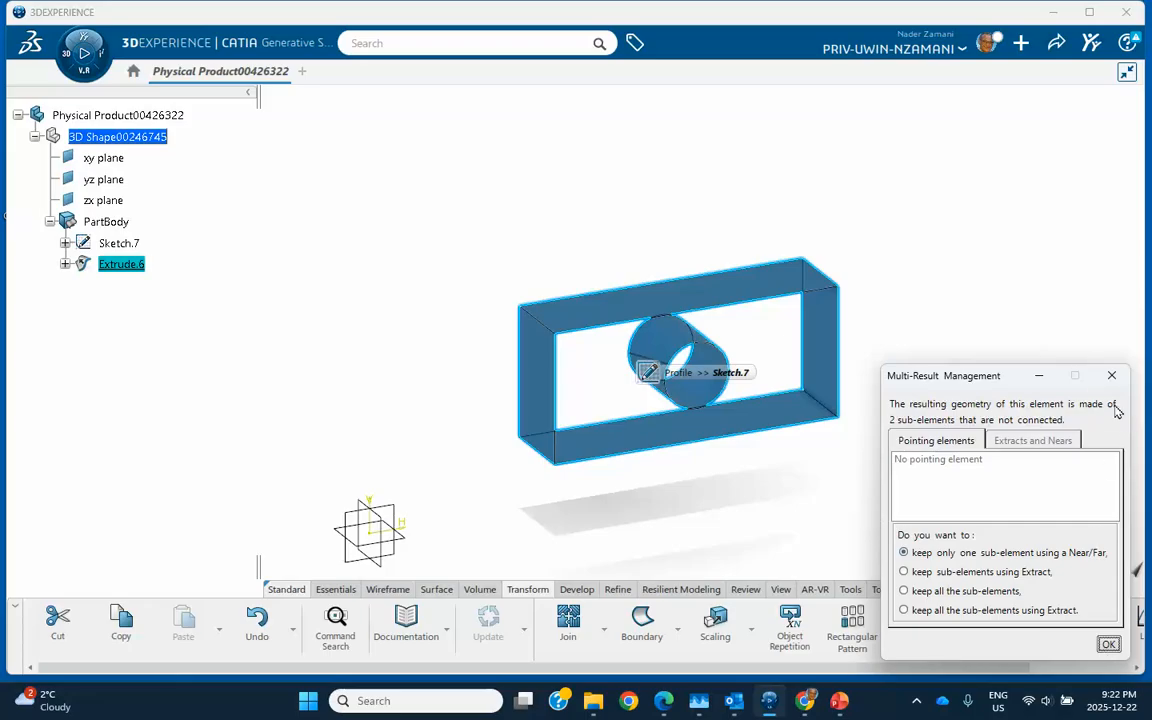
pyautogui.click(1111, 375)
pyautogui.moveTo(895, 455); pyautogui.dragTo(849, 435, button='middle')
pyautogui.moveTo(771, 418); pyautogui.dragTo(753, 398, button='middle')
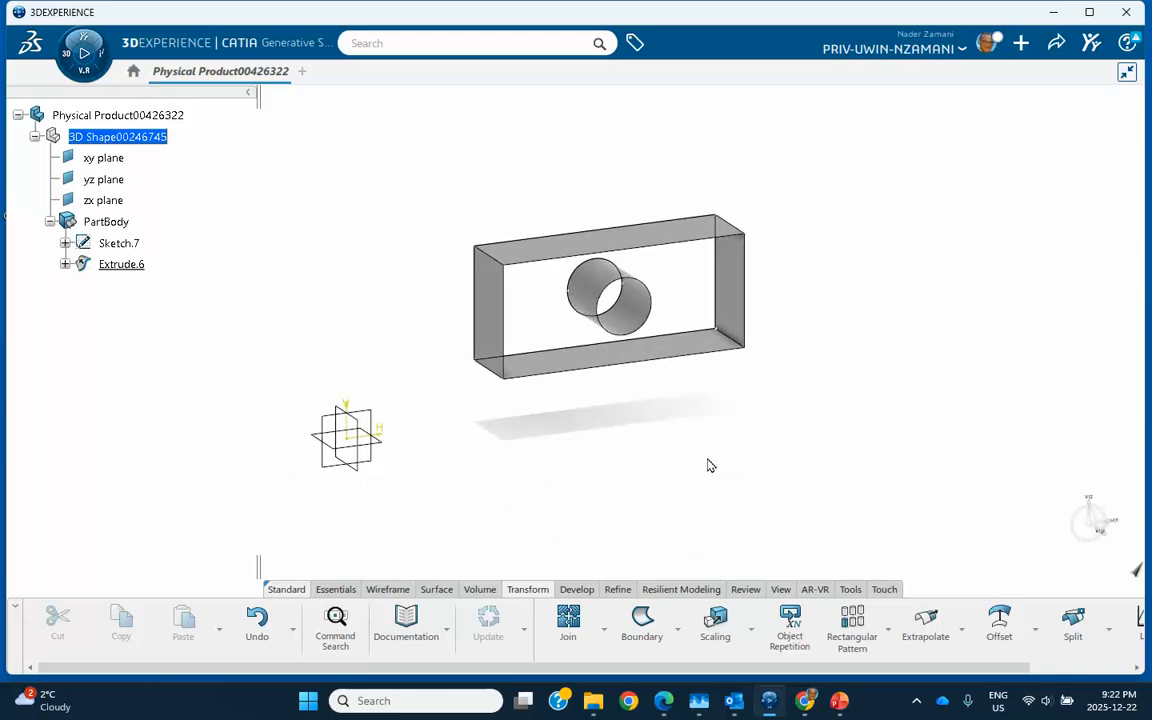
pyautogui.moveTo(703, 450); pyautogui.dragTo(707, 442, button='middle')
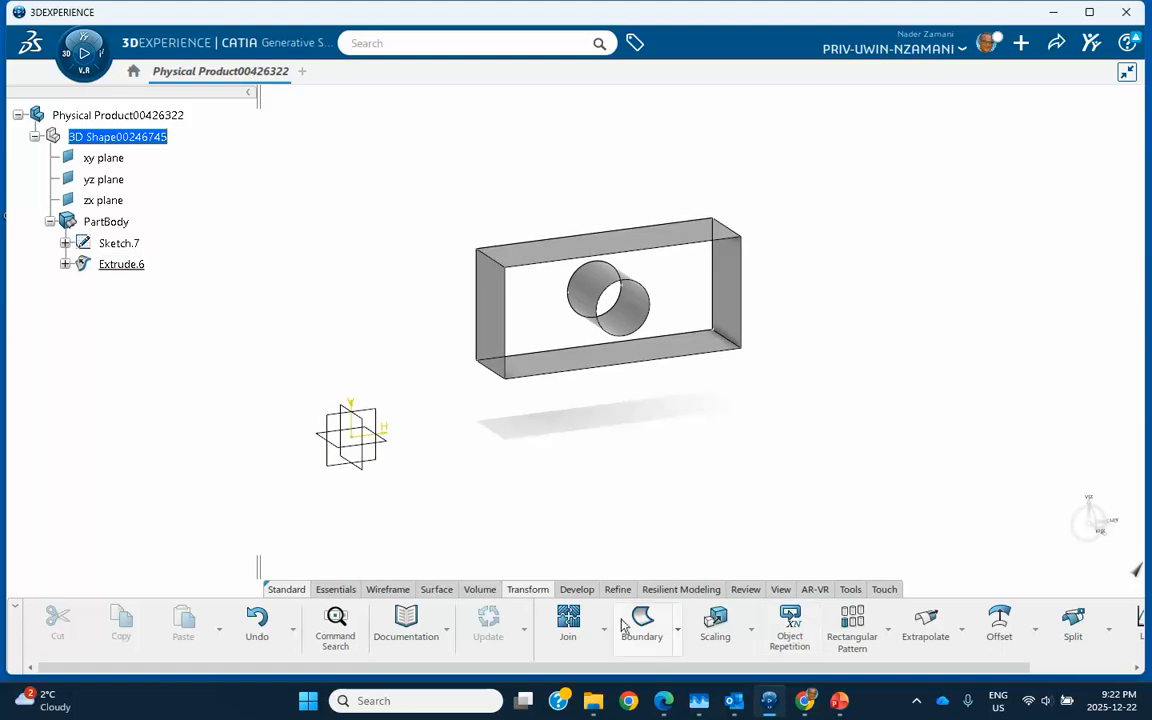
# - Create Plane.1 through two lines, the box's upper-left and lower-right edges
pyautogui.click(388, 590)
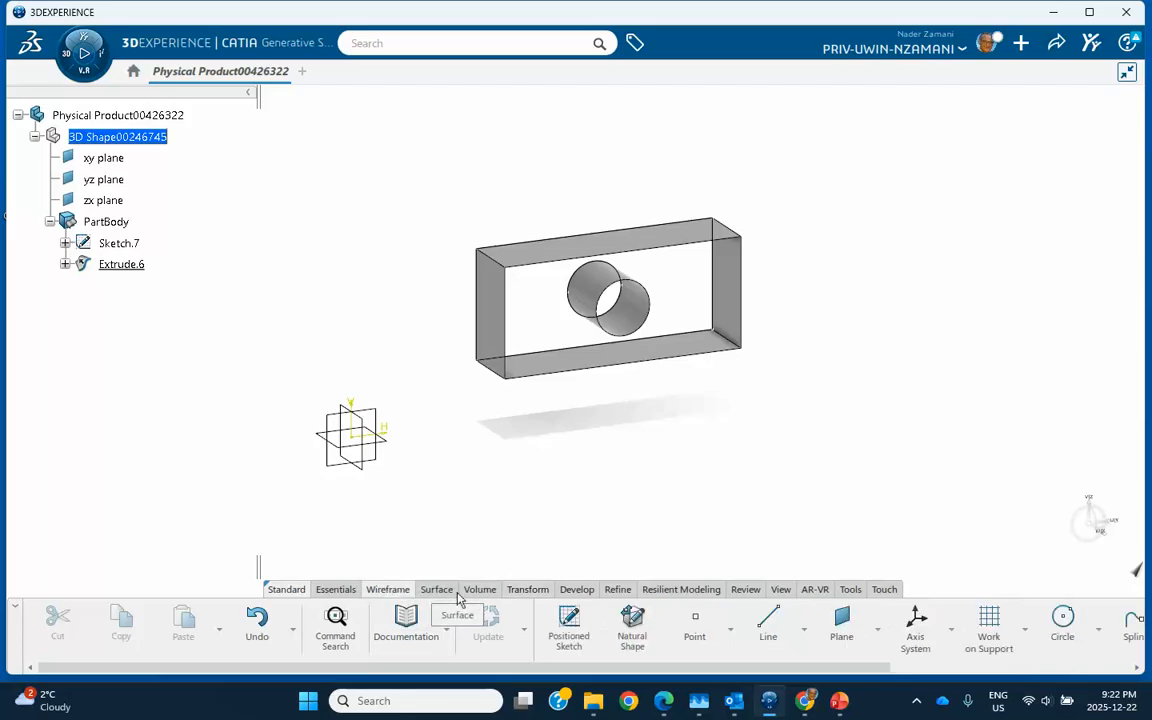
pyautogui.click(842, 626)
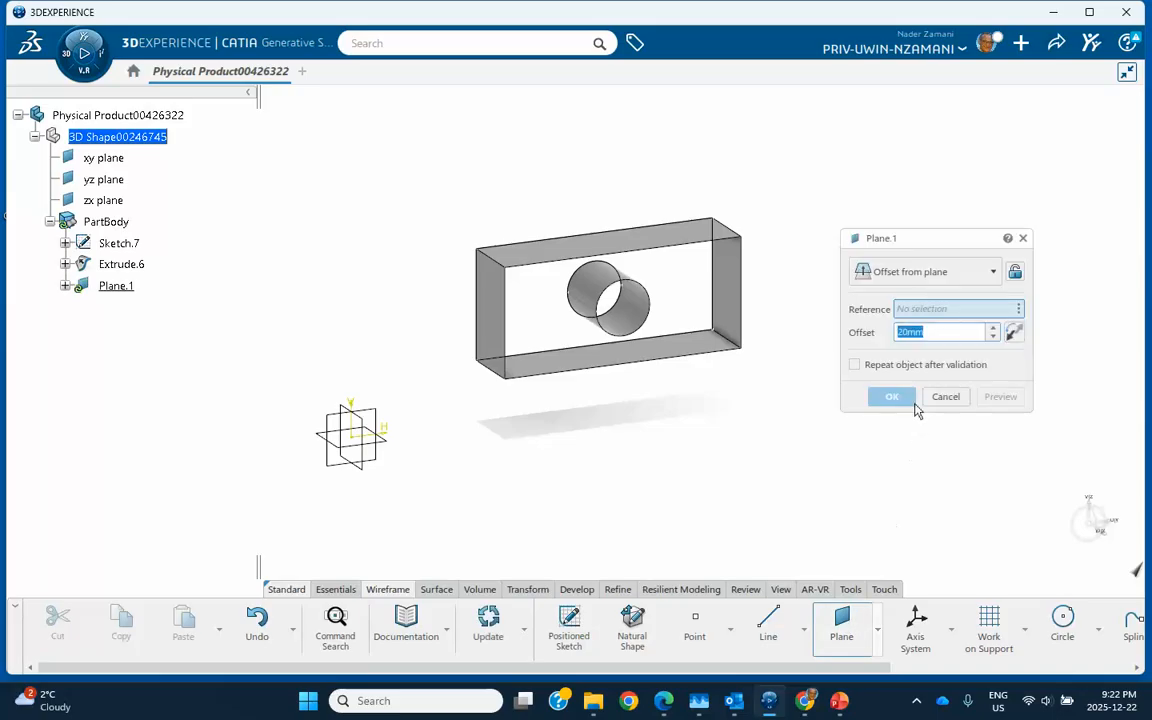
pyautogui.click(918, 272)
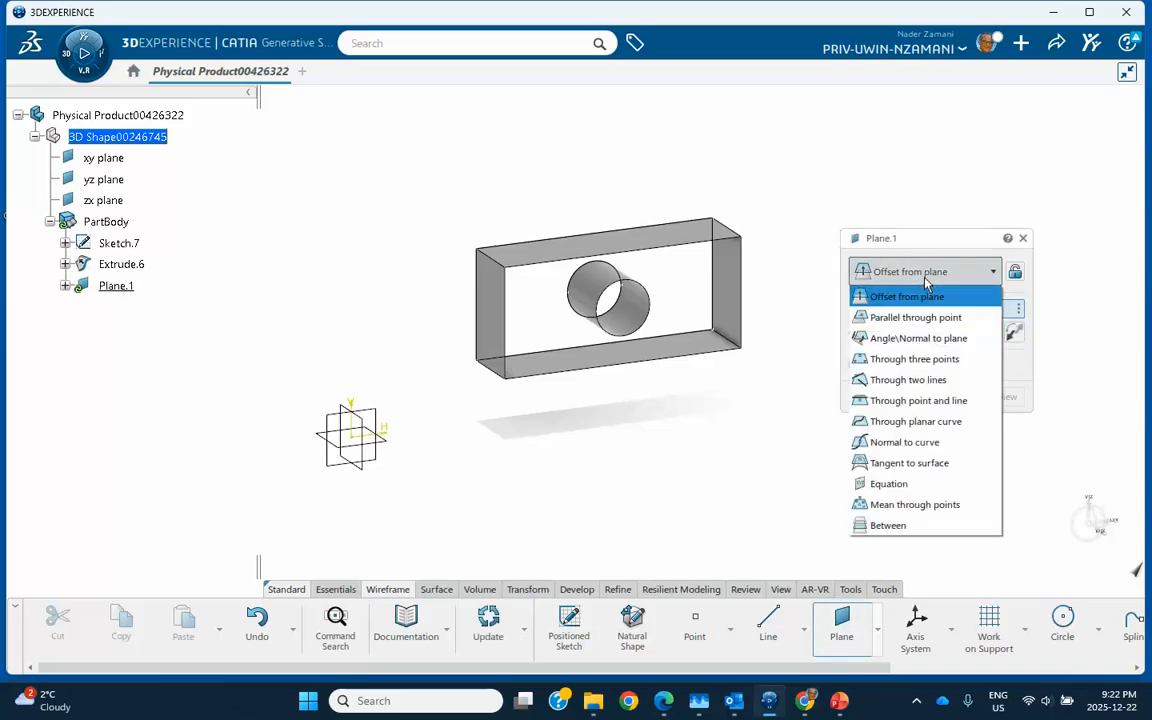
pyautogui.click(908, 380)
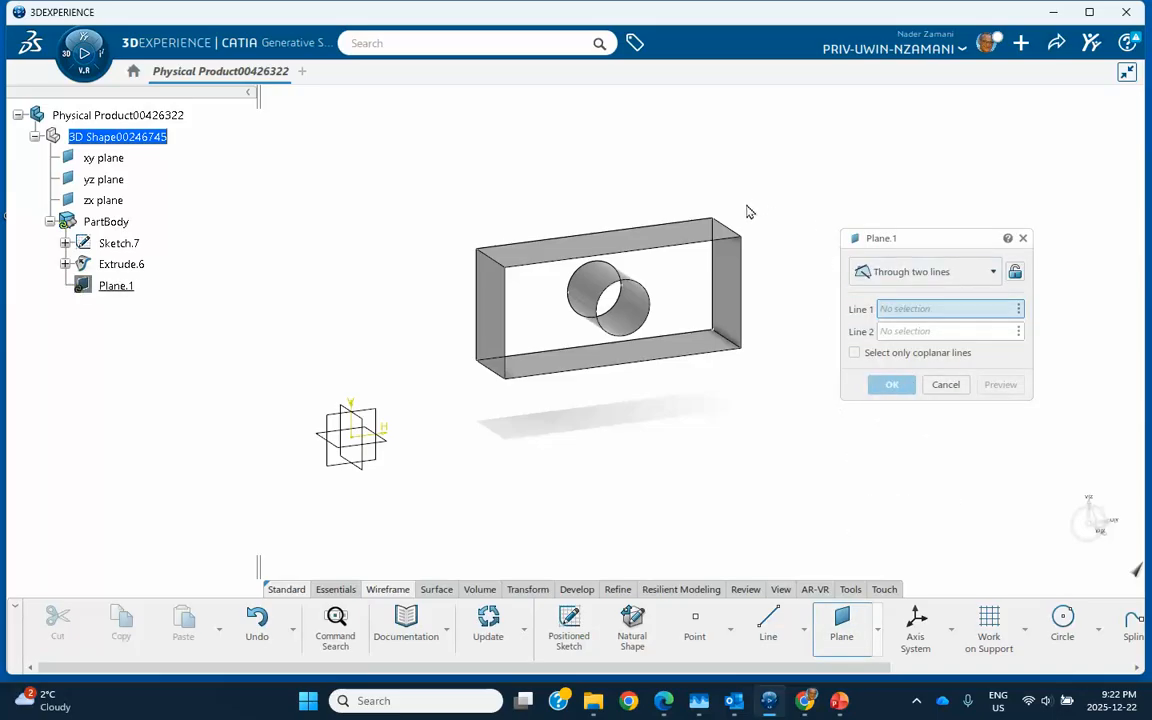
pyautogui.click(503, 269)
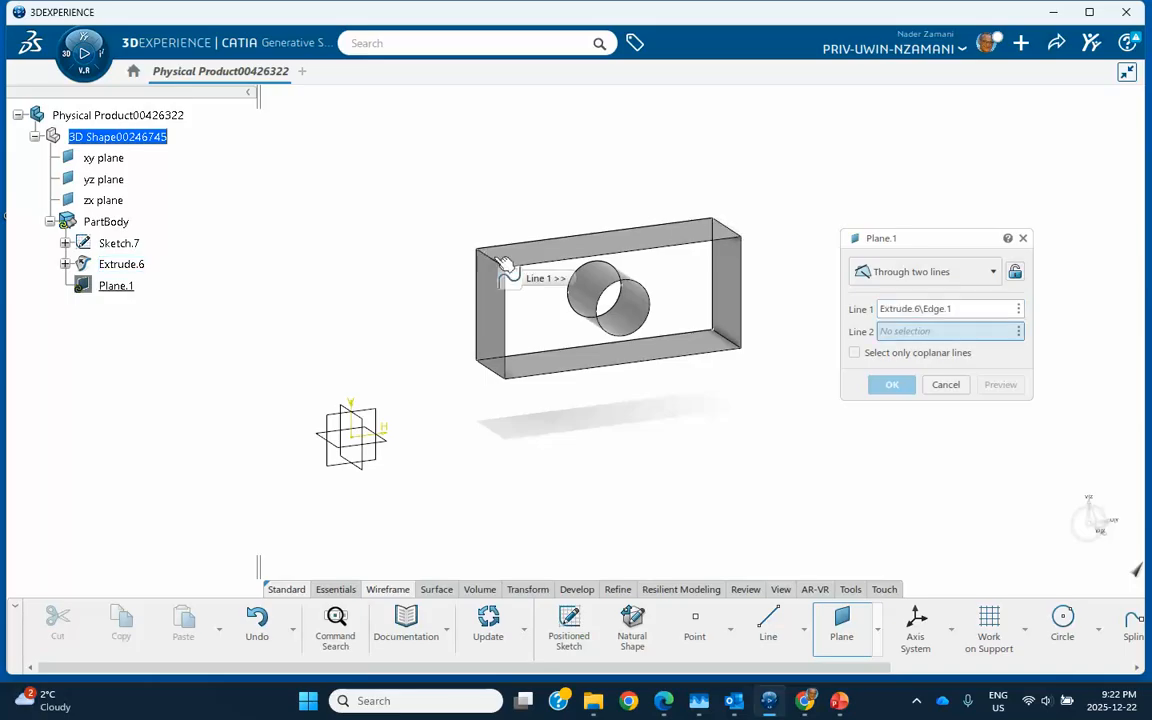
pyautogui.click(733, 342)
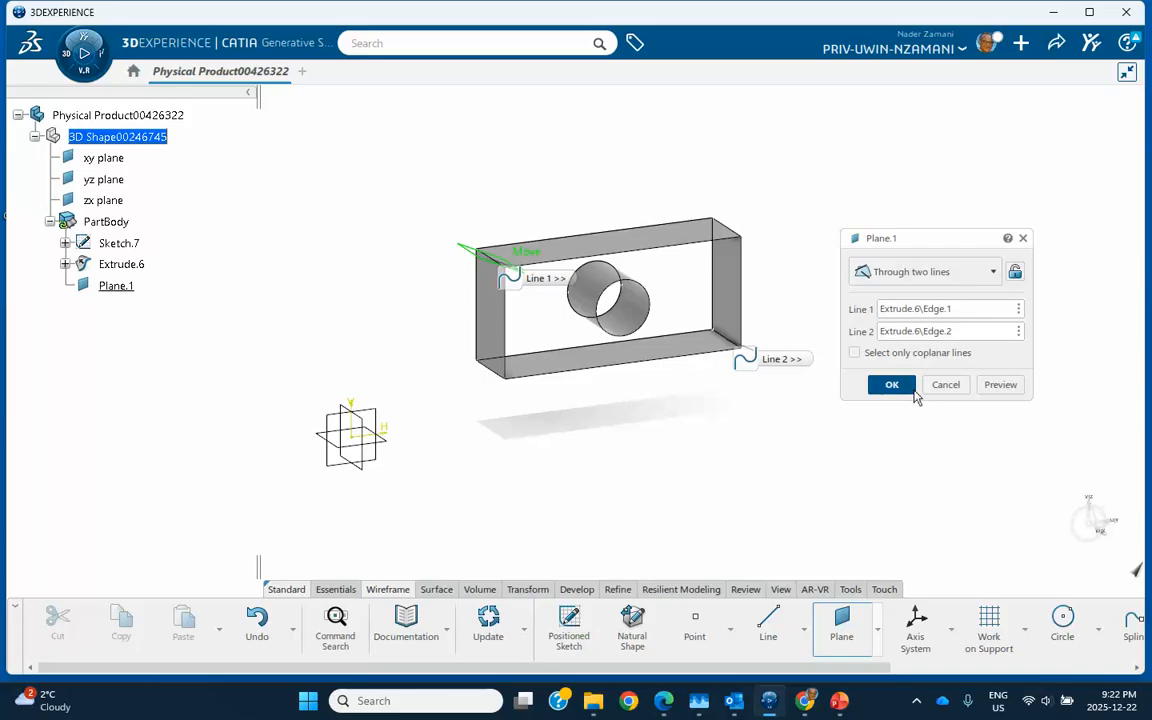
pyautogui.click(892, 385)
pyautogui.moveTo(731, 417); pyautogui.dragTo(807, 411, button='middle')
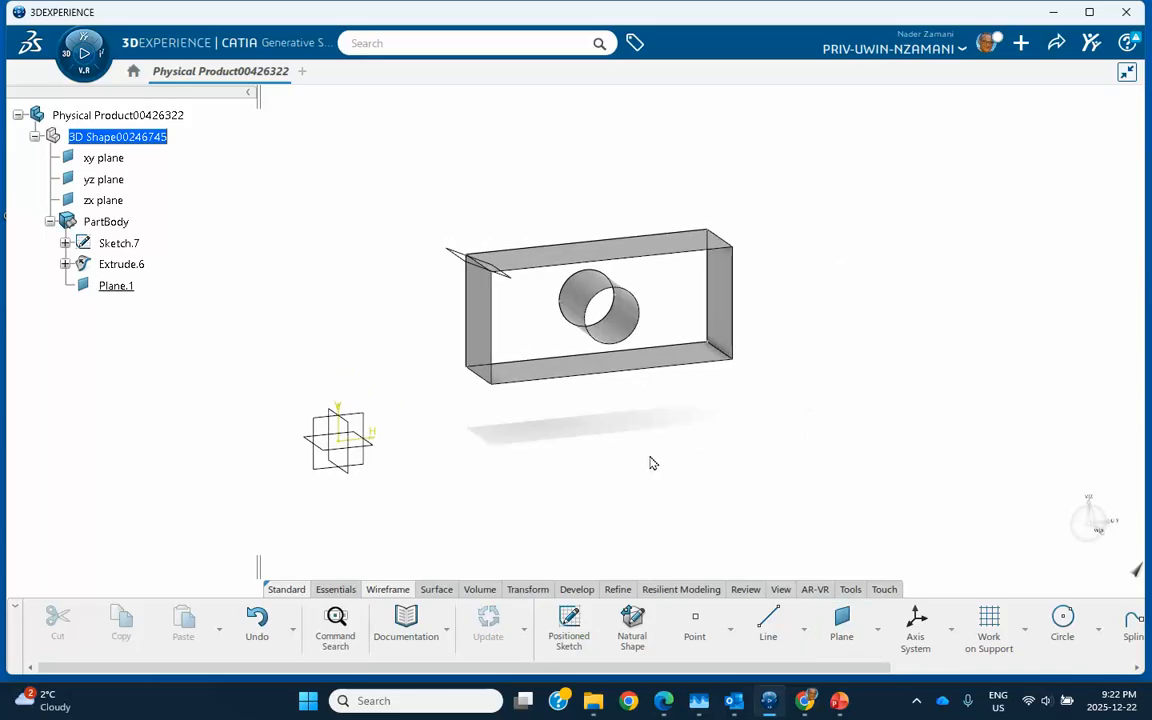
pyautogui.moveTo(638, 458); pyautogui.dragTo(669, 437, button='middle')
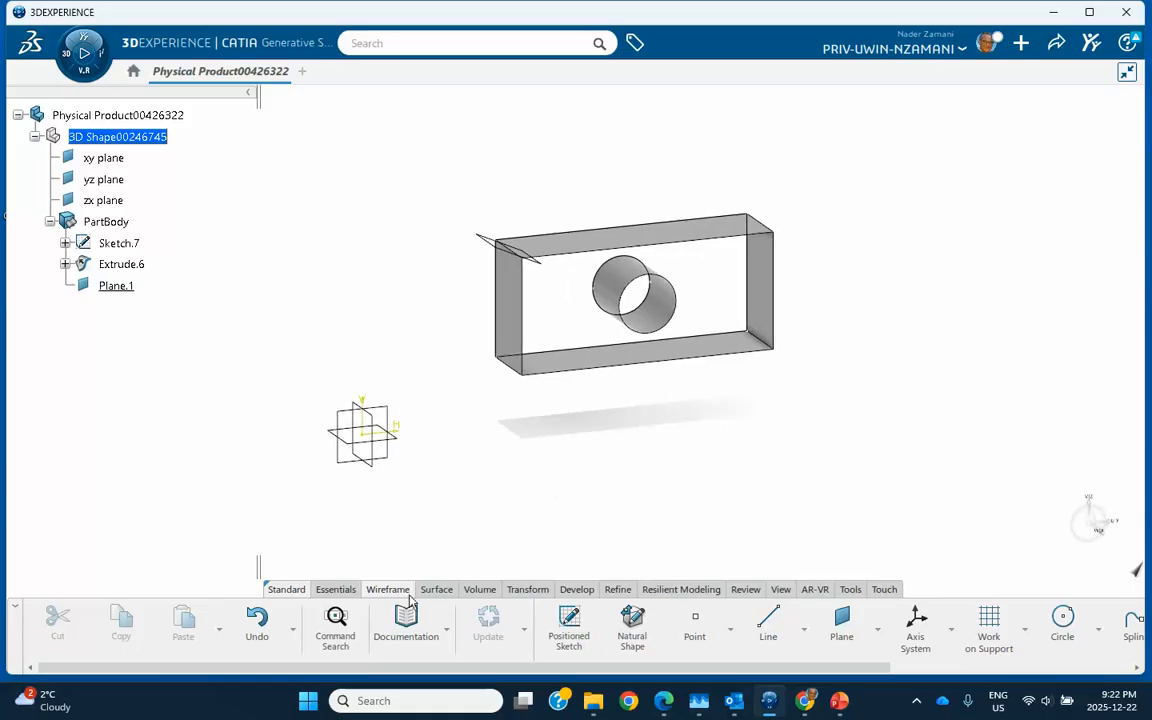
# - Scale Extrude.6 relative to its bottom face, previewing at ratio 2
pyautogui.click(527, 590)
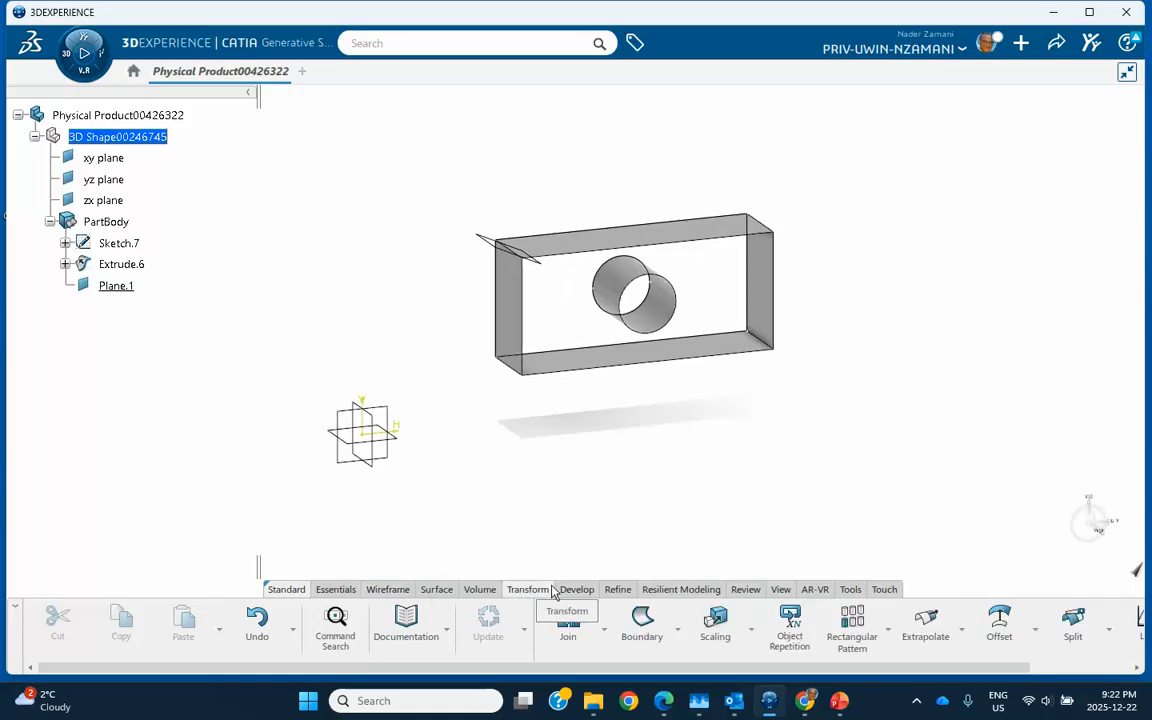
pyautogui.click(722, 633)
pyautogui.moveTo(828, 437); pyautogui.dragTo(679, 445, button='middle')
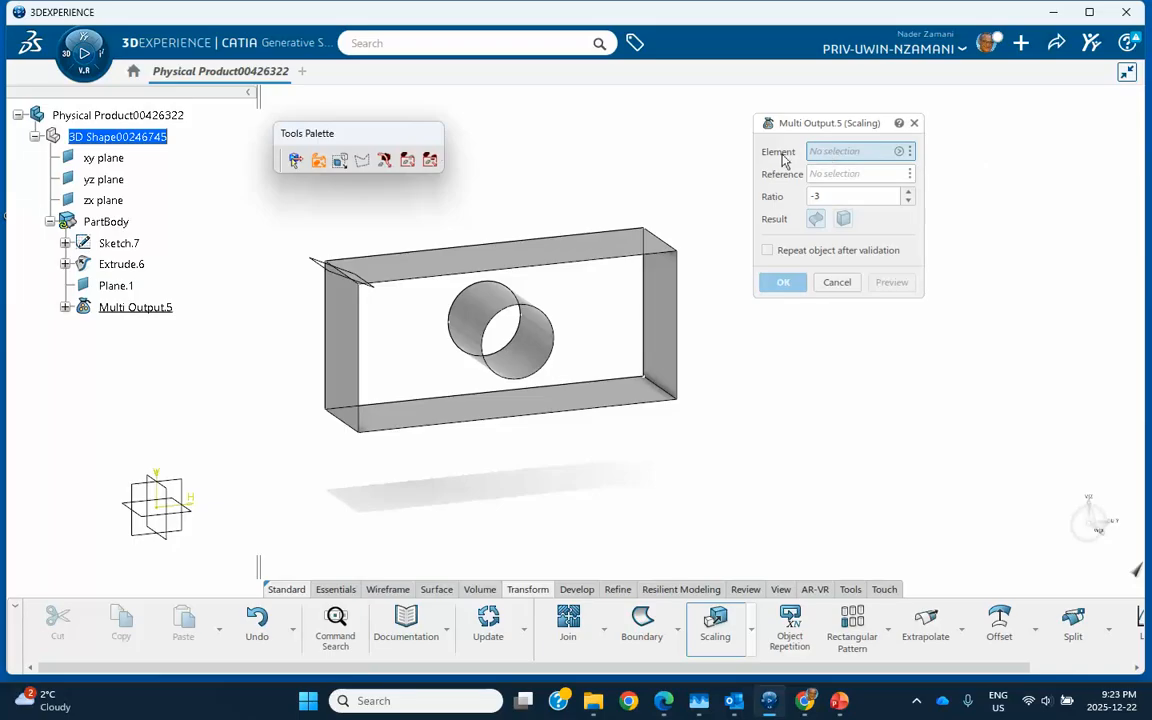
pyautogui.click(130, 268)
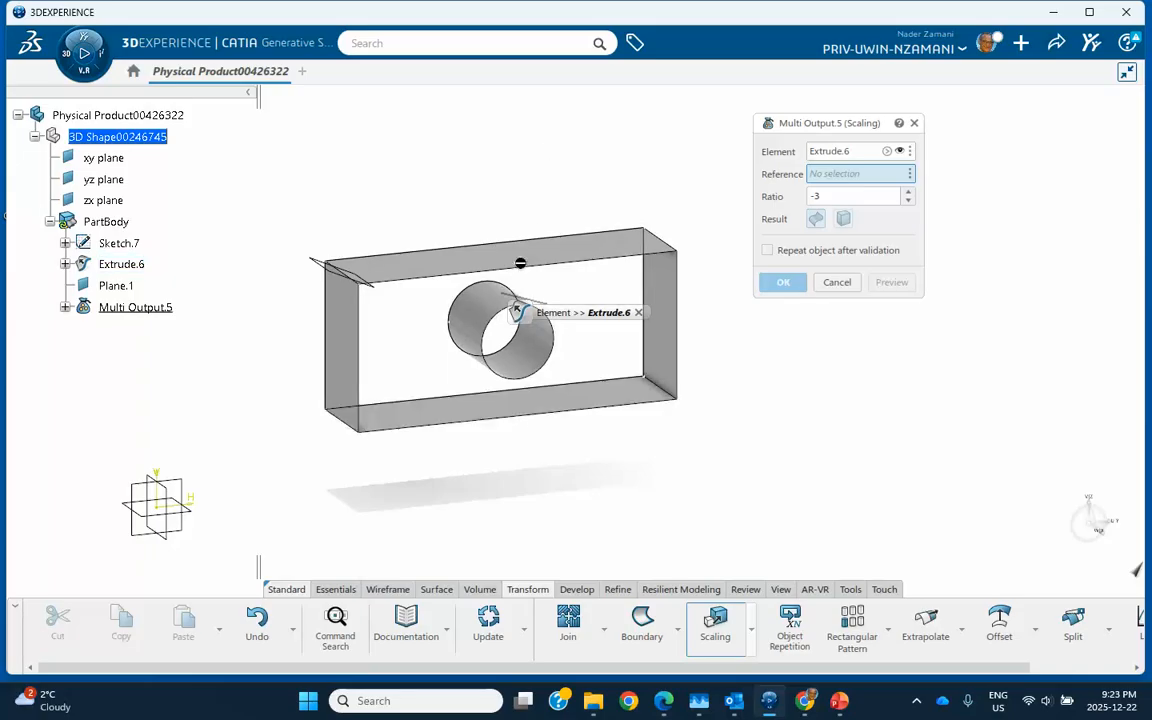
pyautogui.click(545, 407)
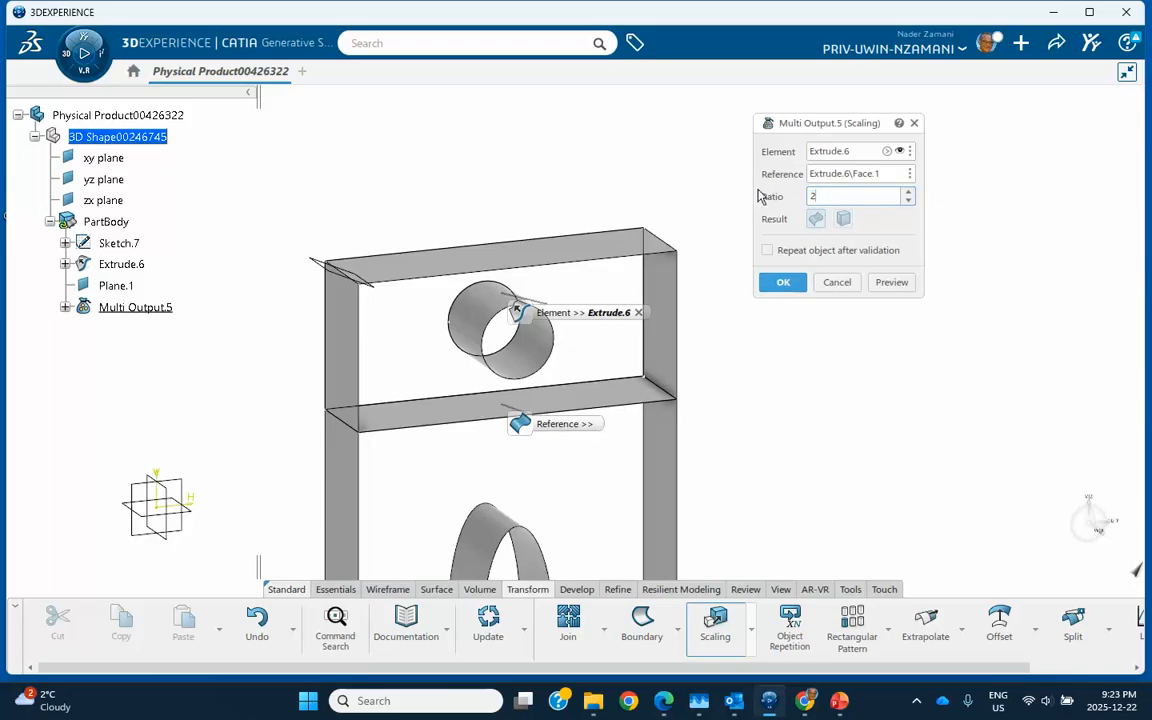
pyautogui.click(889, 282)
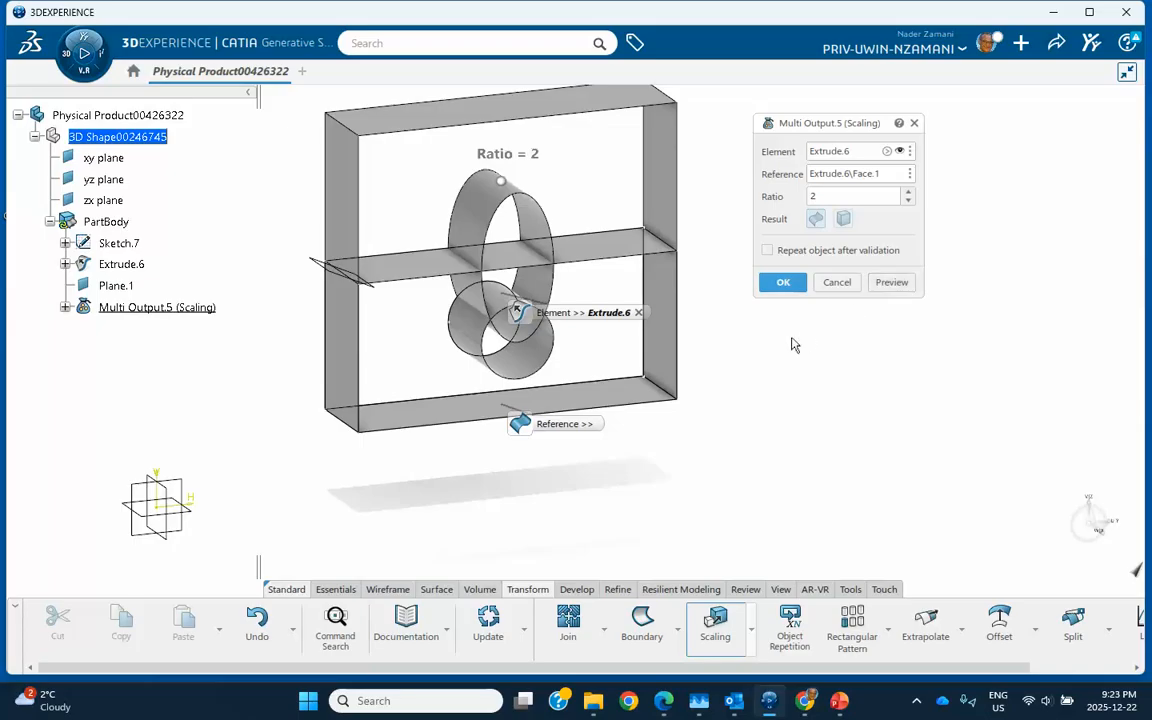
# - Change the scaling ratio to 5 and preview the result
pyautogui.moveTo(774, 358); pyautogui.dragTo(683, 332, button='middle')
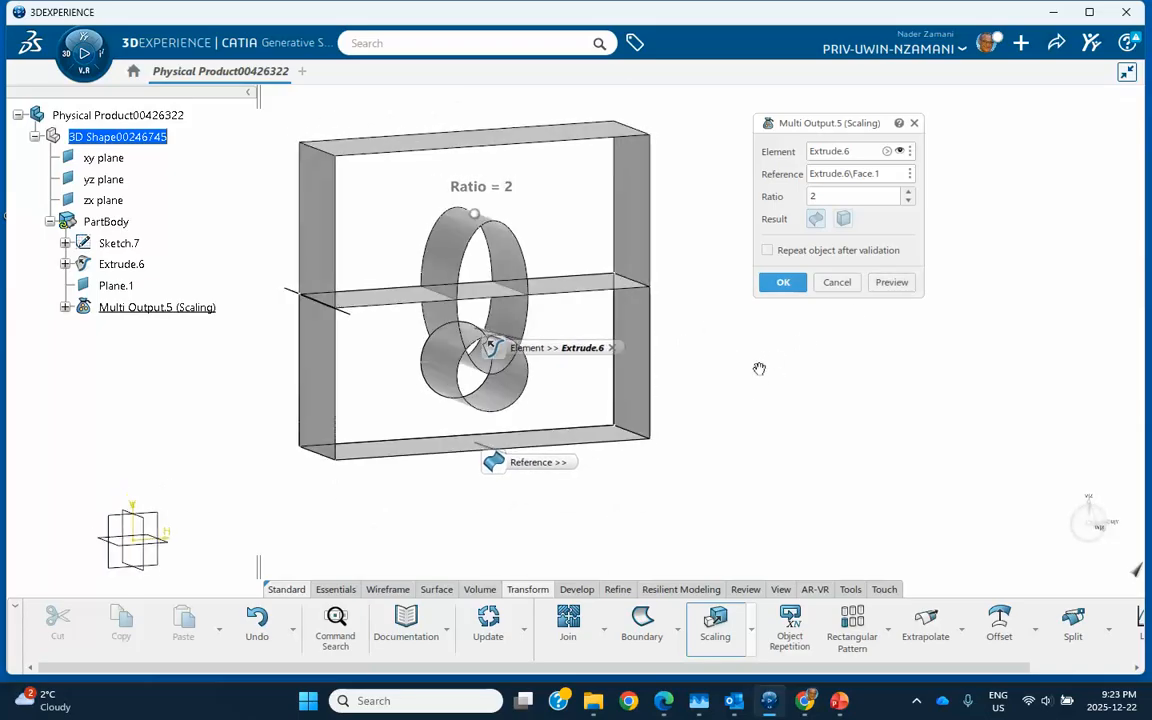
pyautogui.doubleClick(840, 199)
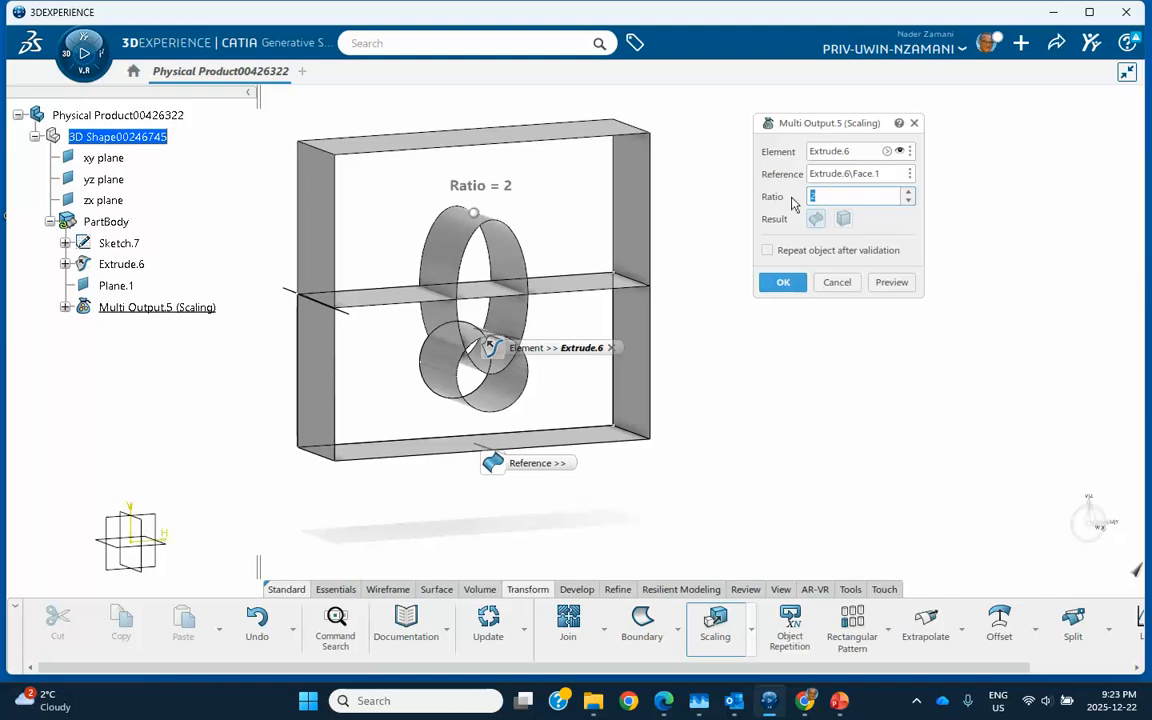
pyautogui.write('5')
pyautogui.click(891, 282)
pyautogui.moveTo(716, 361); pyautogui.dragTo(777, 501, button='middle')
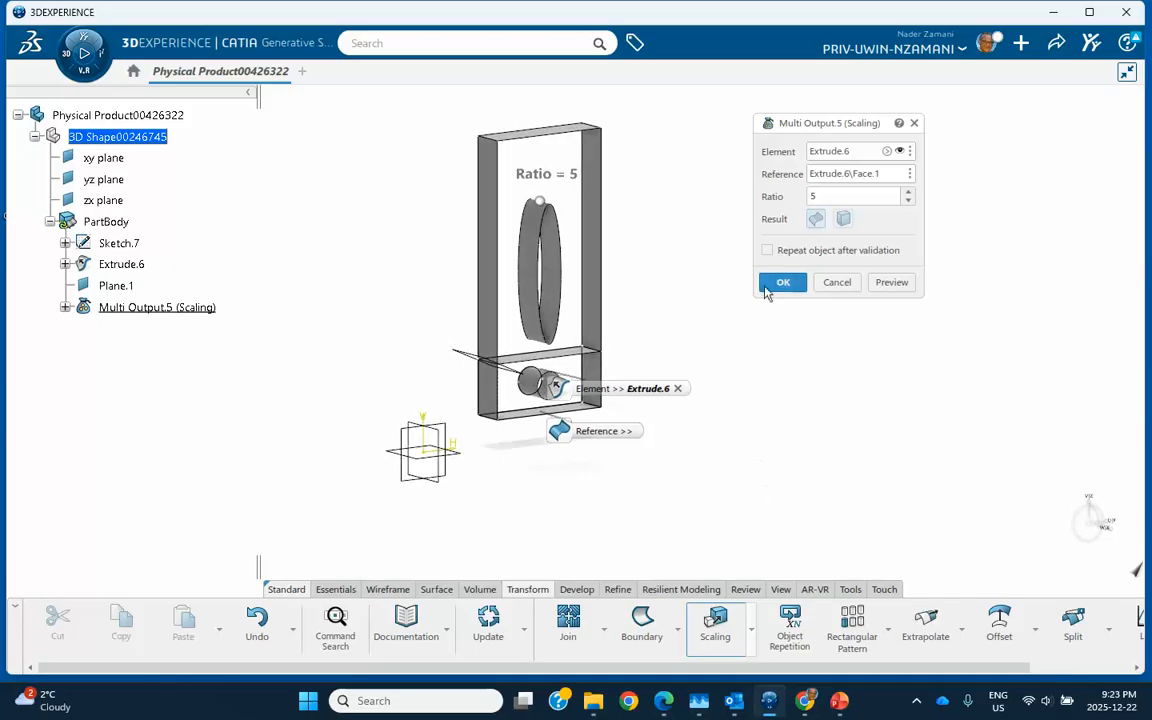
# - Return the scaling ratio to 2 and switch its reference to Plane.1
pyautogui.click(783, 285)
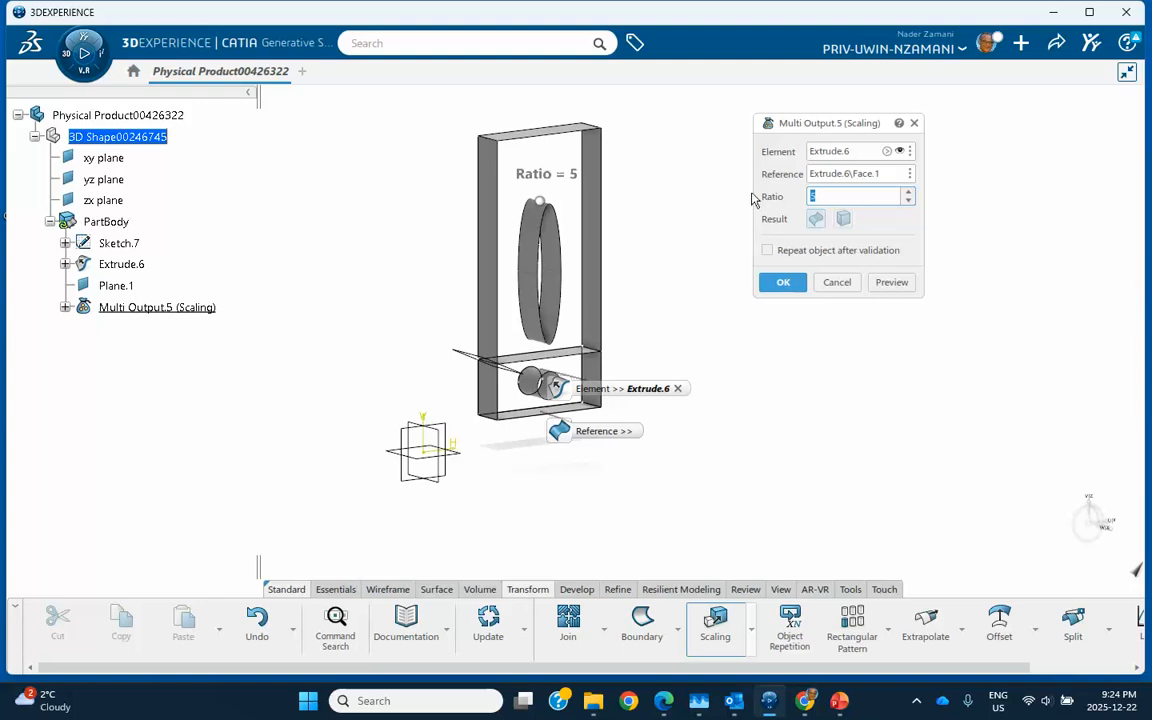
pyautogui.click(891, 282)
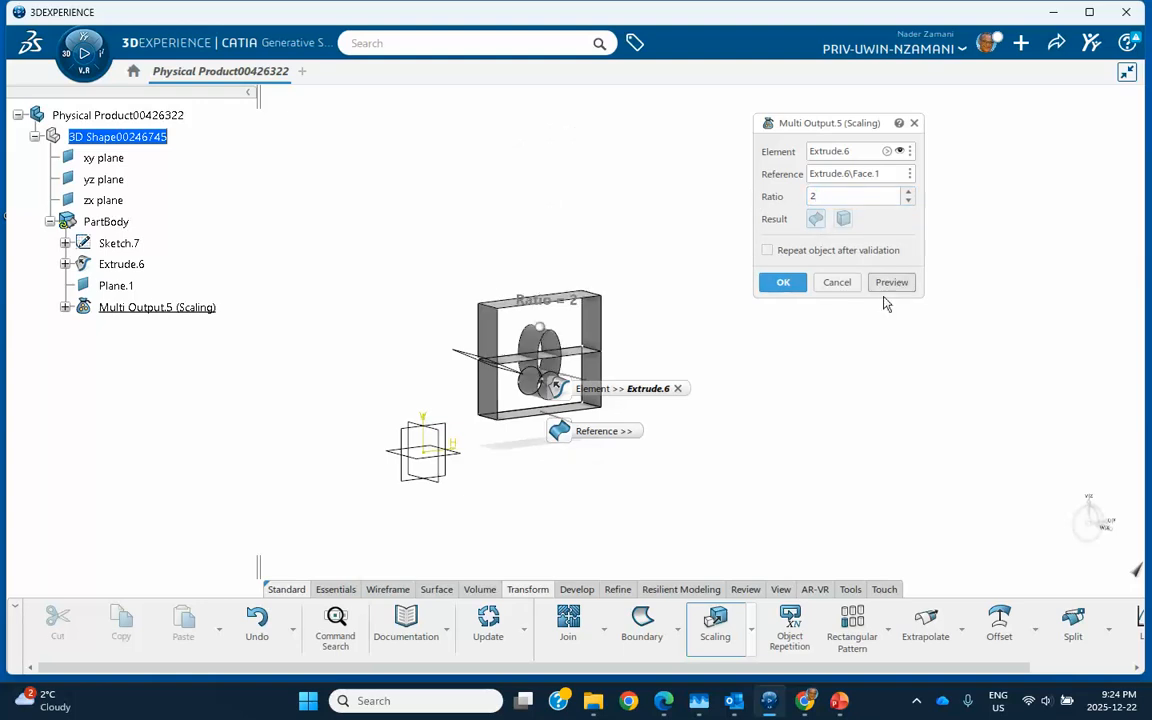
pyautogui.click(849, 176)
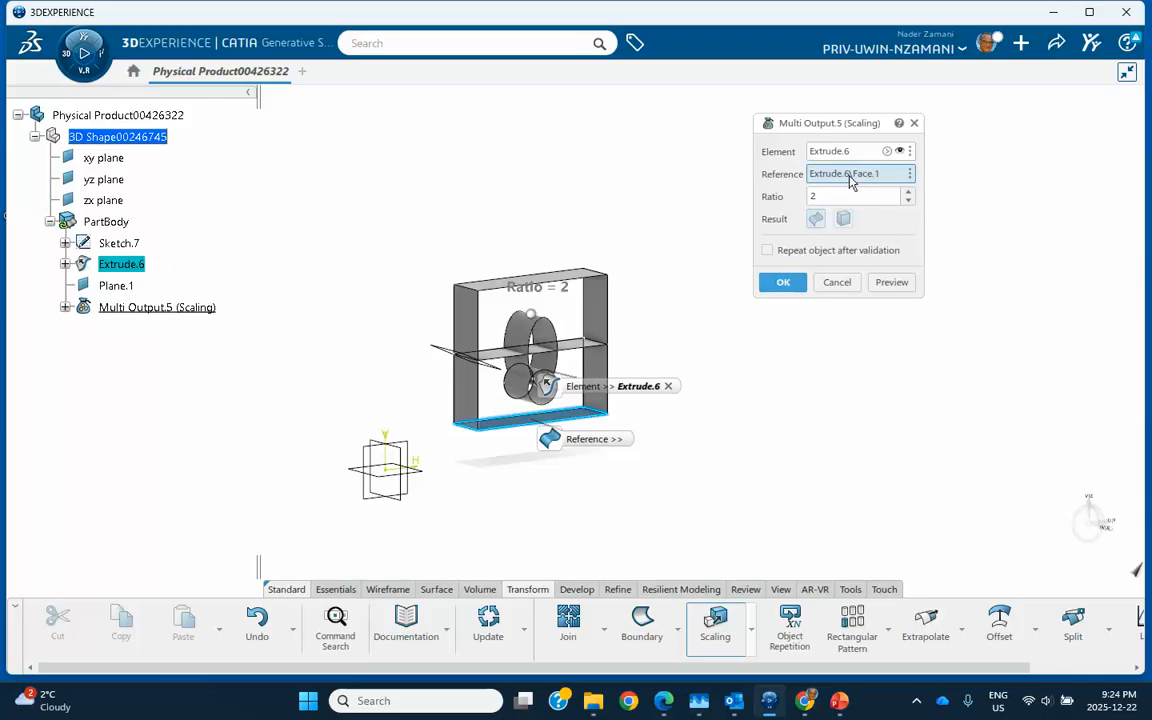
pyautogui.moveTo(811, 328); pyautogui.dragTo(527, 291, button='middle')
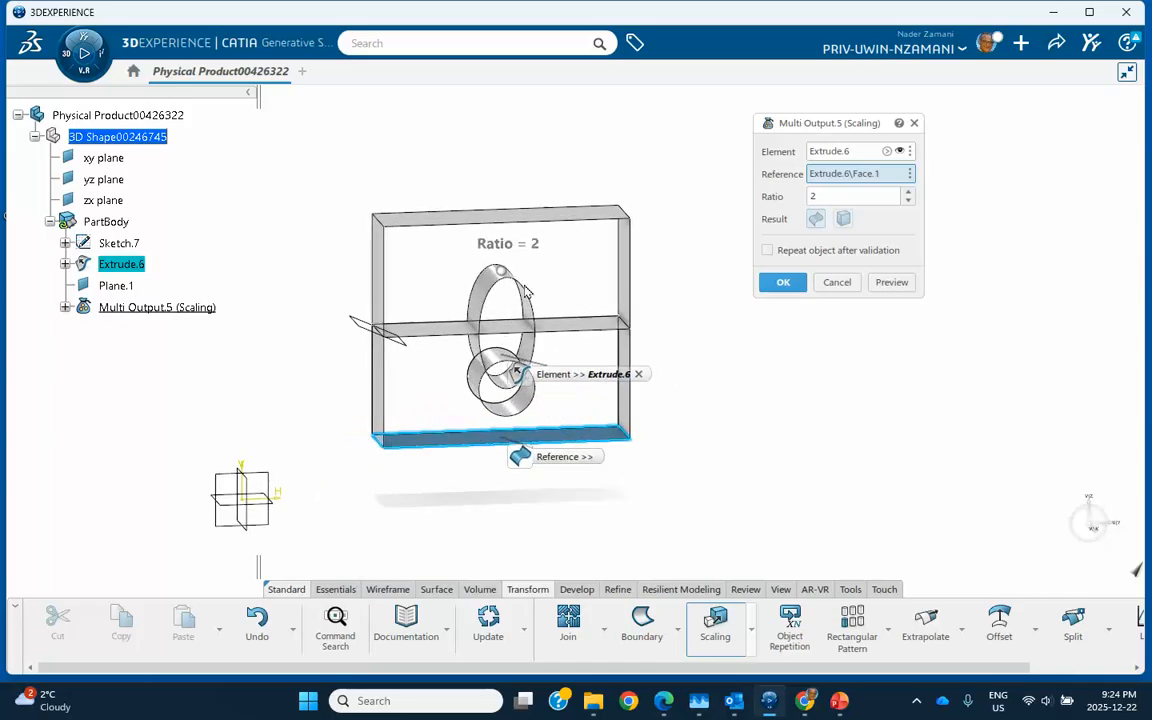
pyautogui.click(375, 335)
pyautogui.moveTo(606, 473); pyautogui.dragTo(589, 437, button='middle')
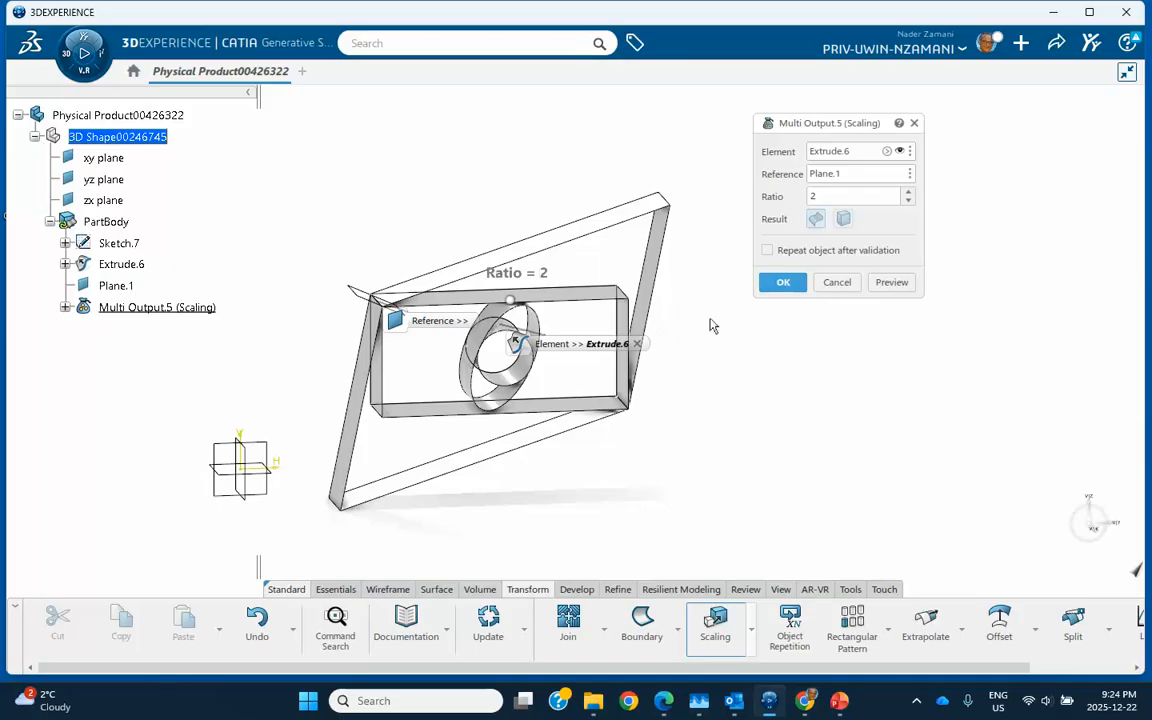
# - Confirm the scaling as Scaling.6 and cancel the Near option in Multi-Result Management
pyautogui.click(786, 283)
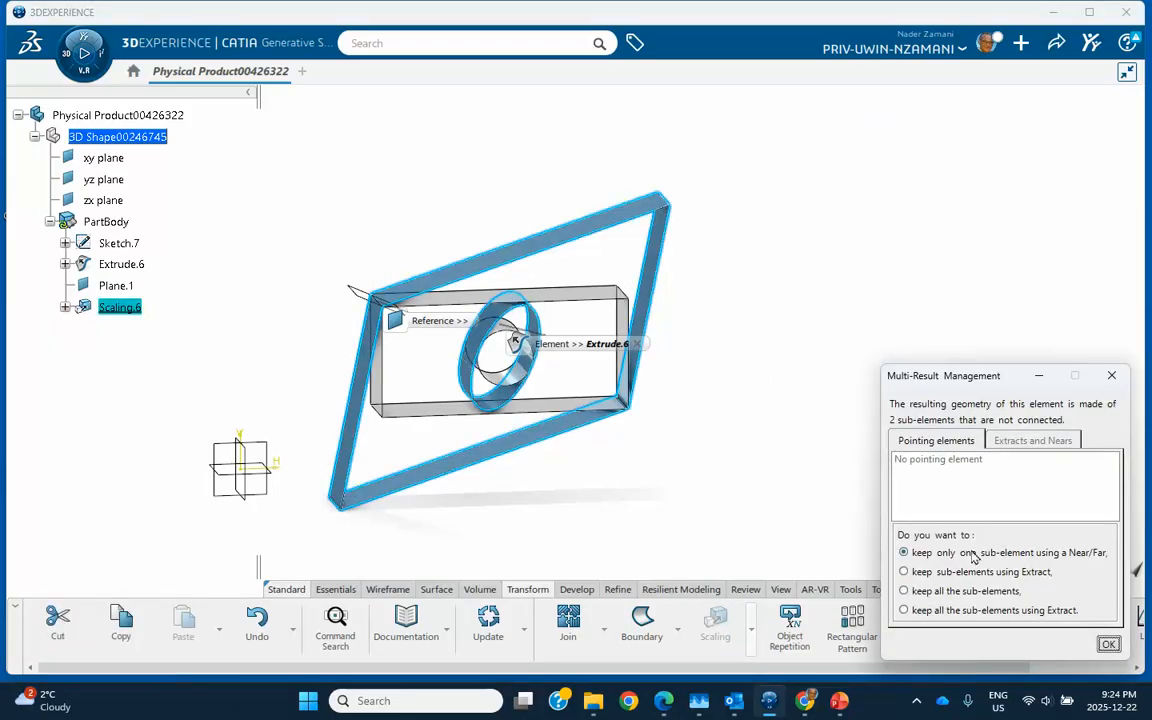
pyautogui.press('Return')
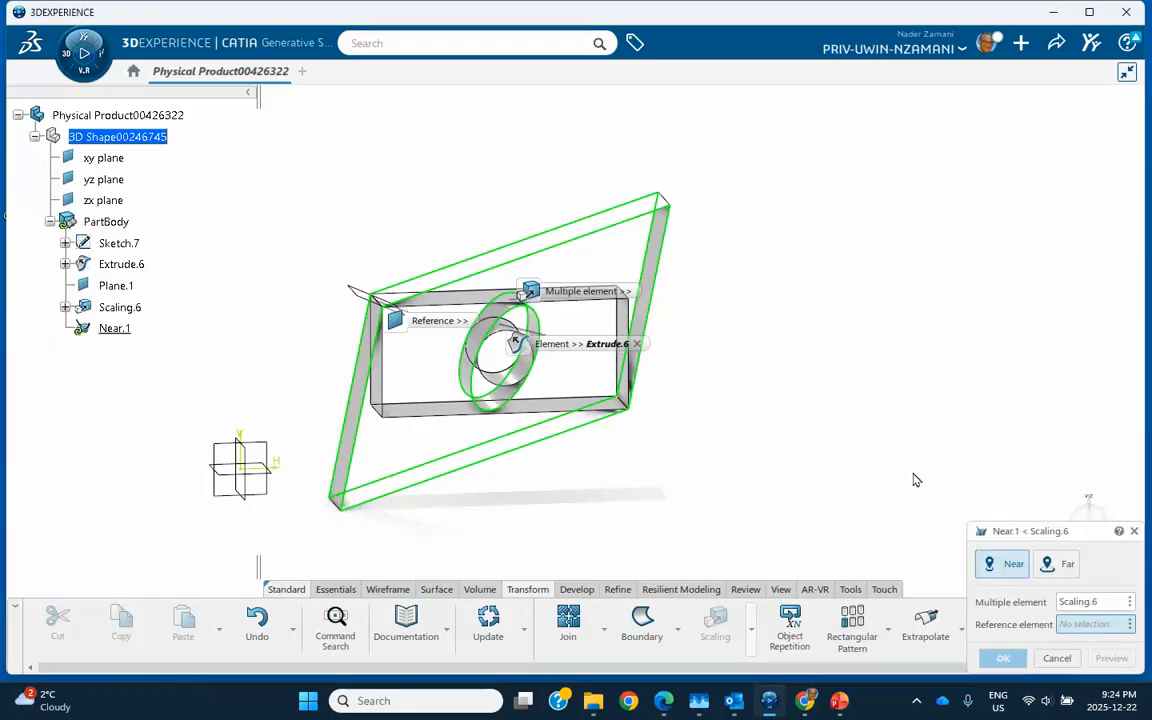
pyautogui.click(1134, 532)
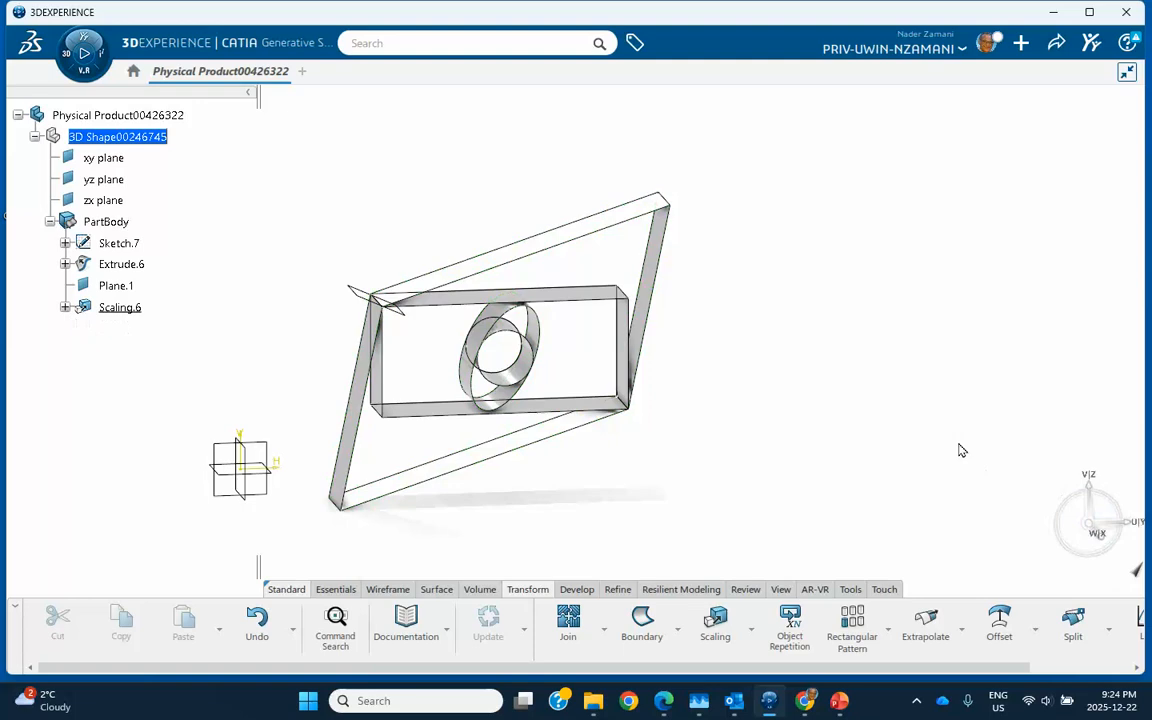
# - Delete Scaling.6 from the tree, keeping Sketch.7, Extrude.6 and Plane.1
pyautogui.rightClick(128, 311)
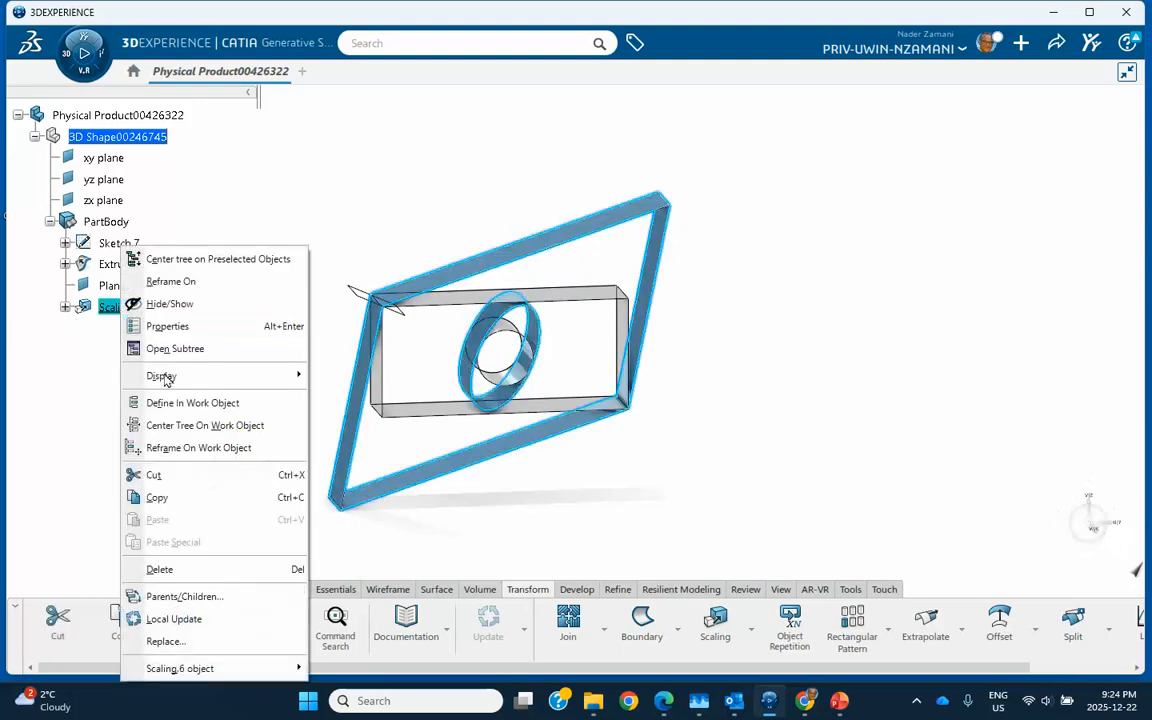
pyautogui.click(160, 568)
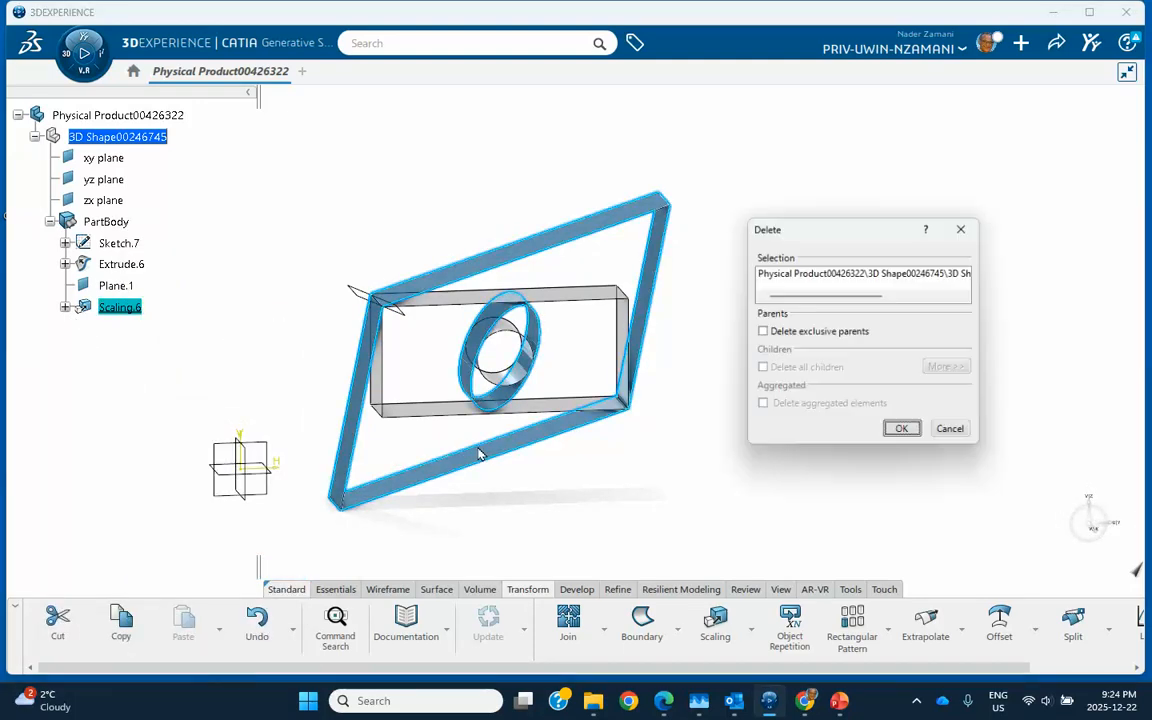
pyautogui.click(903, 433)
pyautogui.moveTo(696, 473); pyautogui.dragTo(686, 528, button='middle')
pyautogui.moveTo(463, 502); pyautogui.dragTo(360, 478, button='middle')
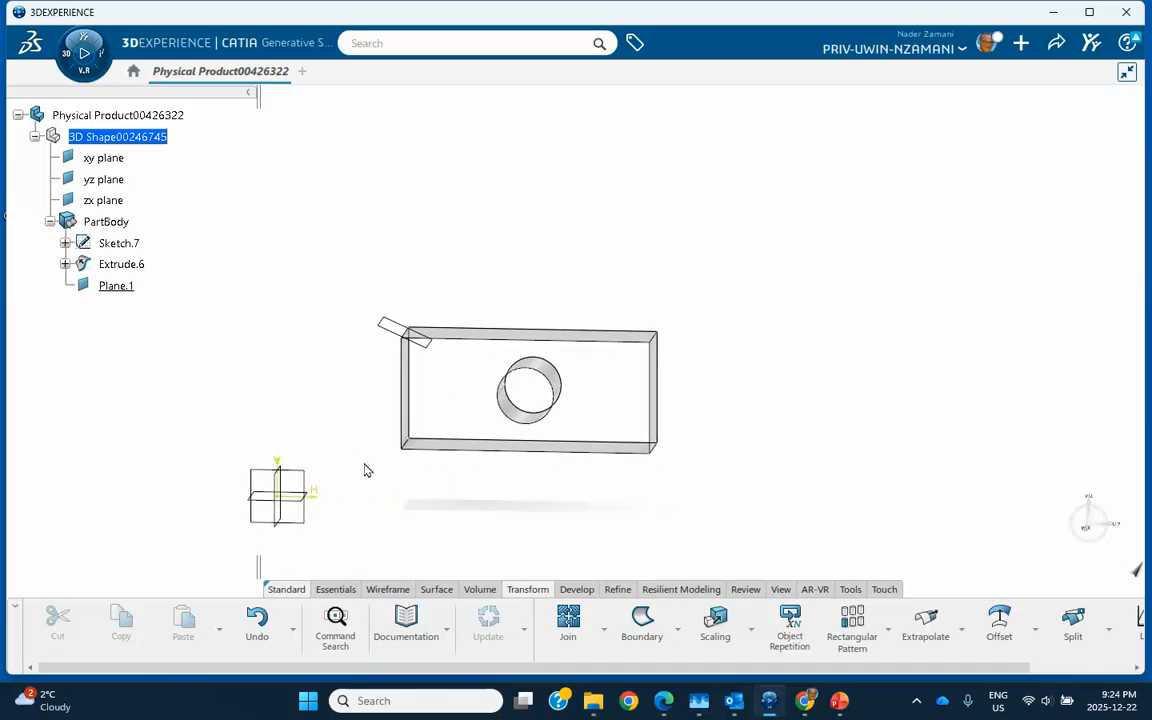
# - Draw a rectangle in a new Sketch.8 on Plane.1 and exit the sketch
pyautogui.click(398, 335)
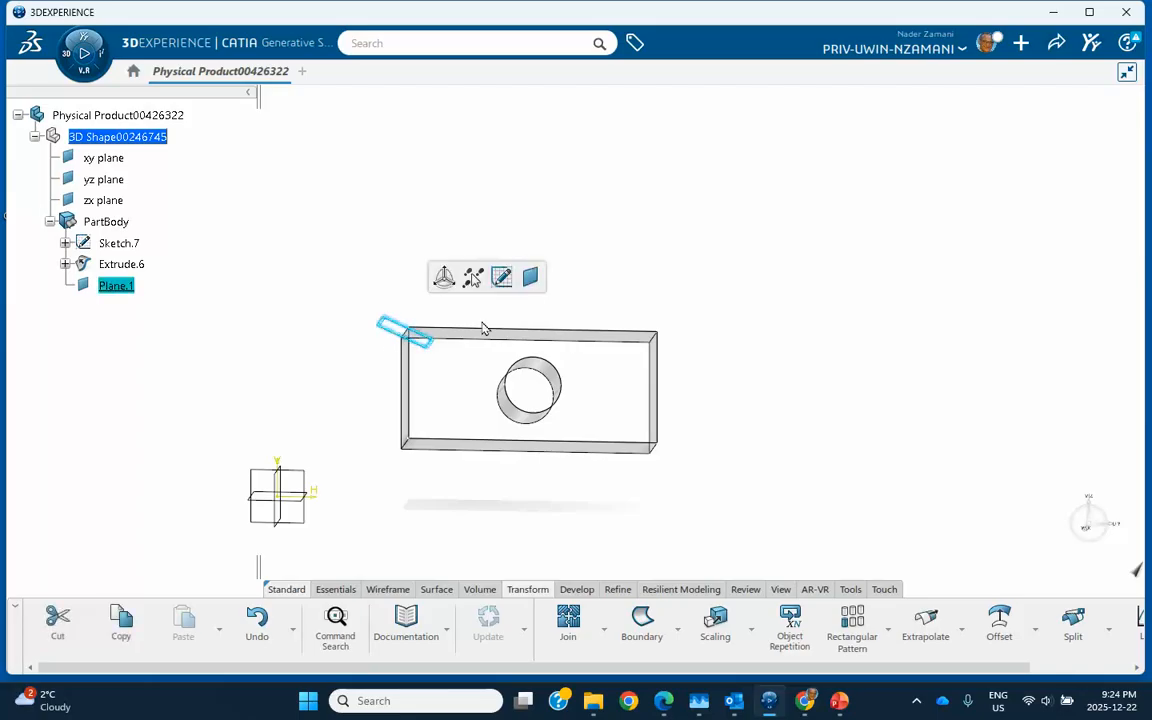
pyautogui.click(502, 276)
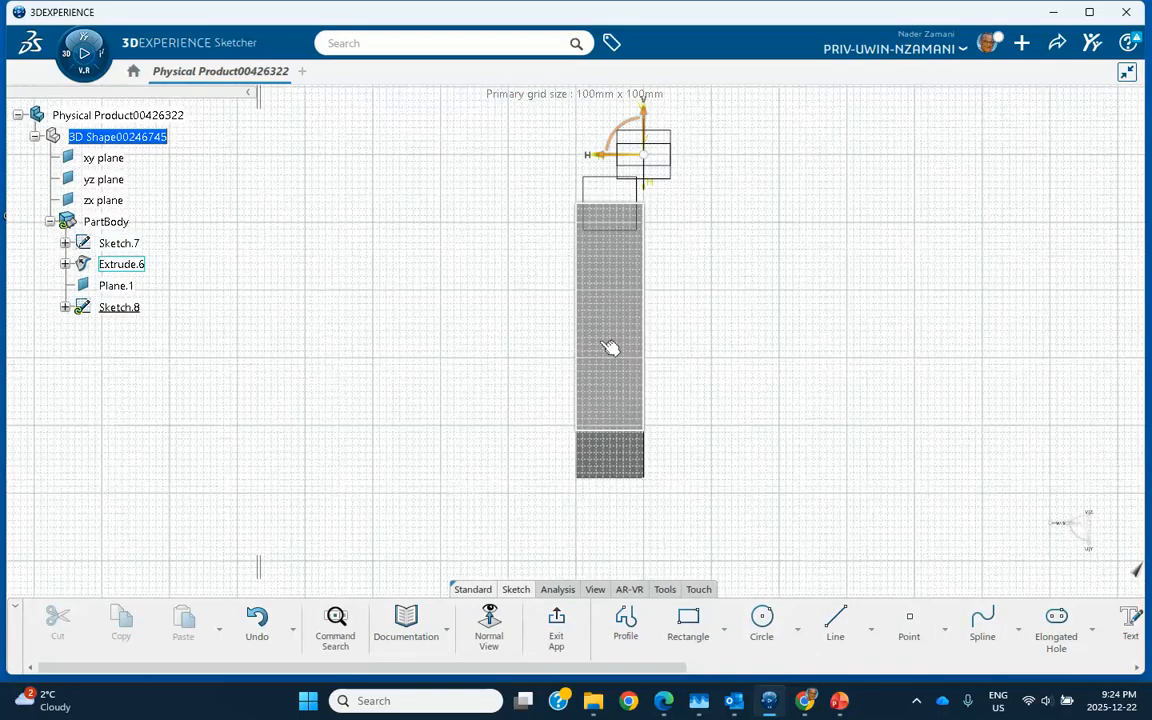
pyautogui.click(689, 626)
pyautogui.click(462, 201)
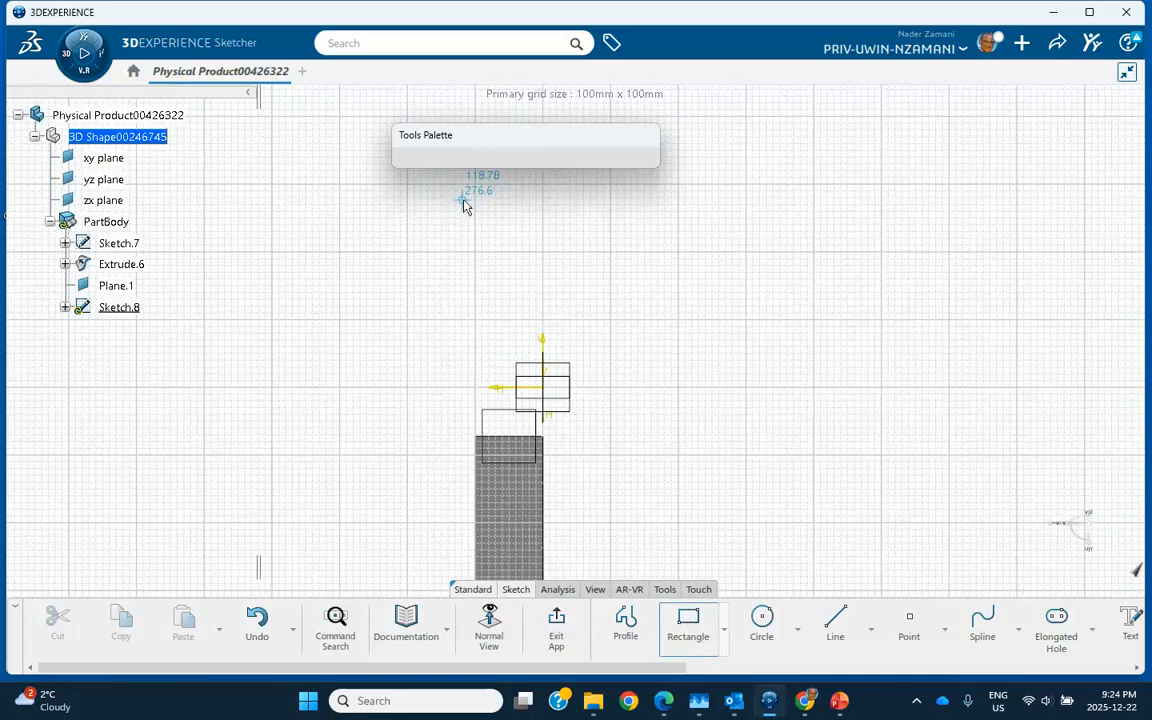
pyautogui.click(569, 277)
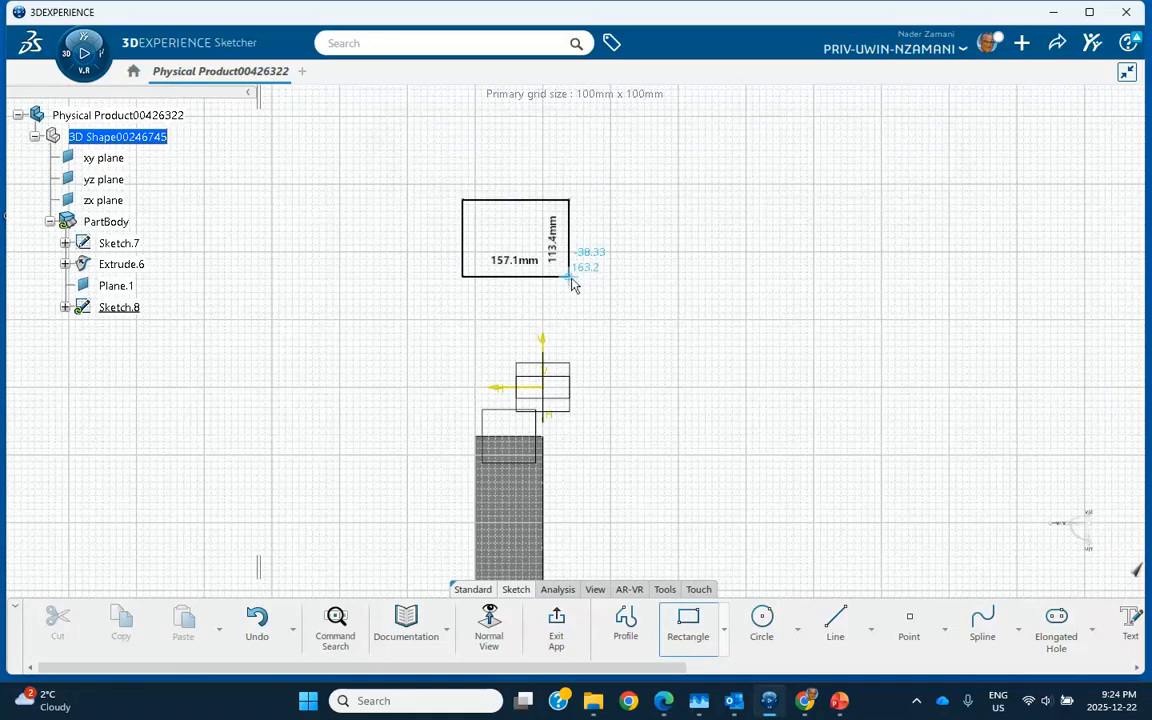
pyautogui.click(556, 620)
# - Quick-fill the Sketch.8 rectangle into the surface Fill.2, then launch Scaling
pyautogui.click(707, 368)
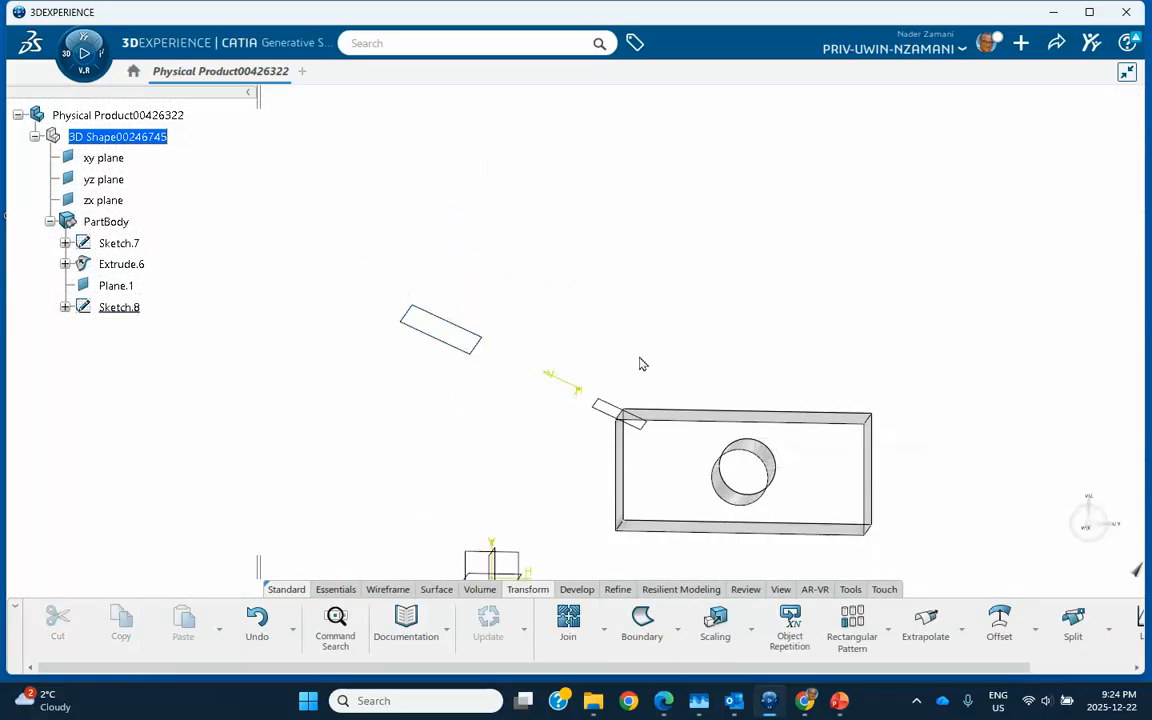
pyautogui.moveTo(707, 368); pyautogui.dragTo(638, 314, button='middle')
pyautogui.click(450, 301)
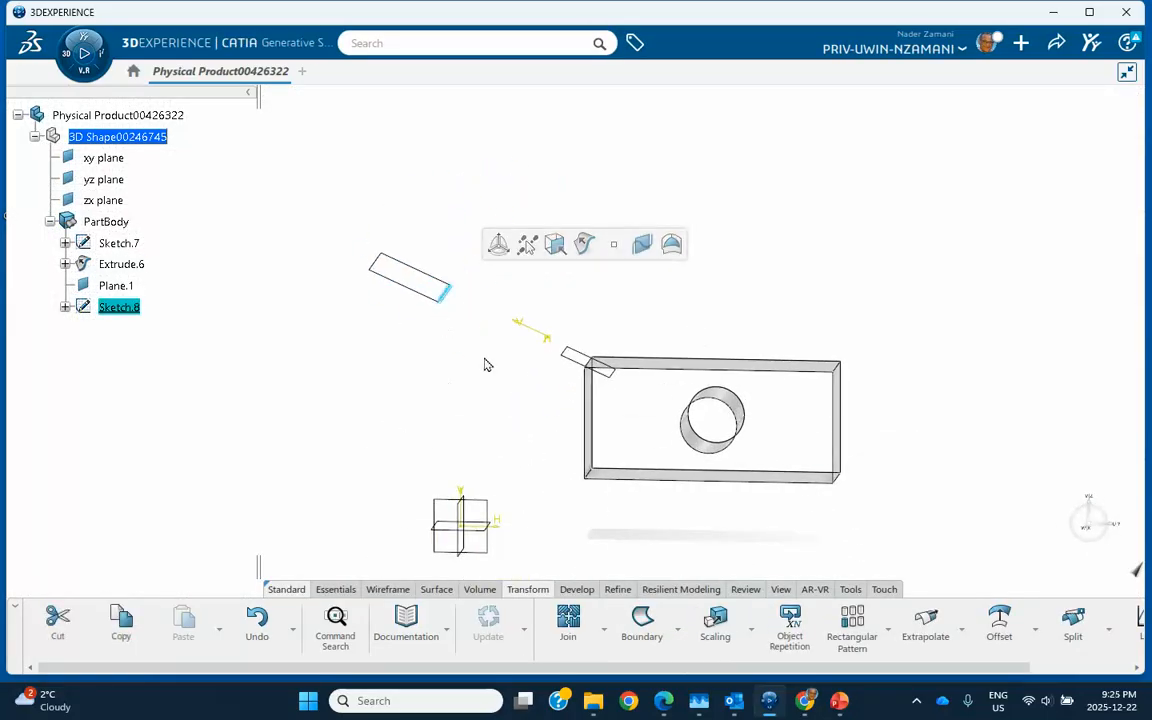
pyautogui.click(669, 244)
pyautogui.click(464, 384)
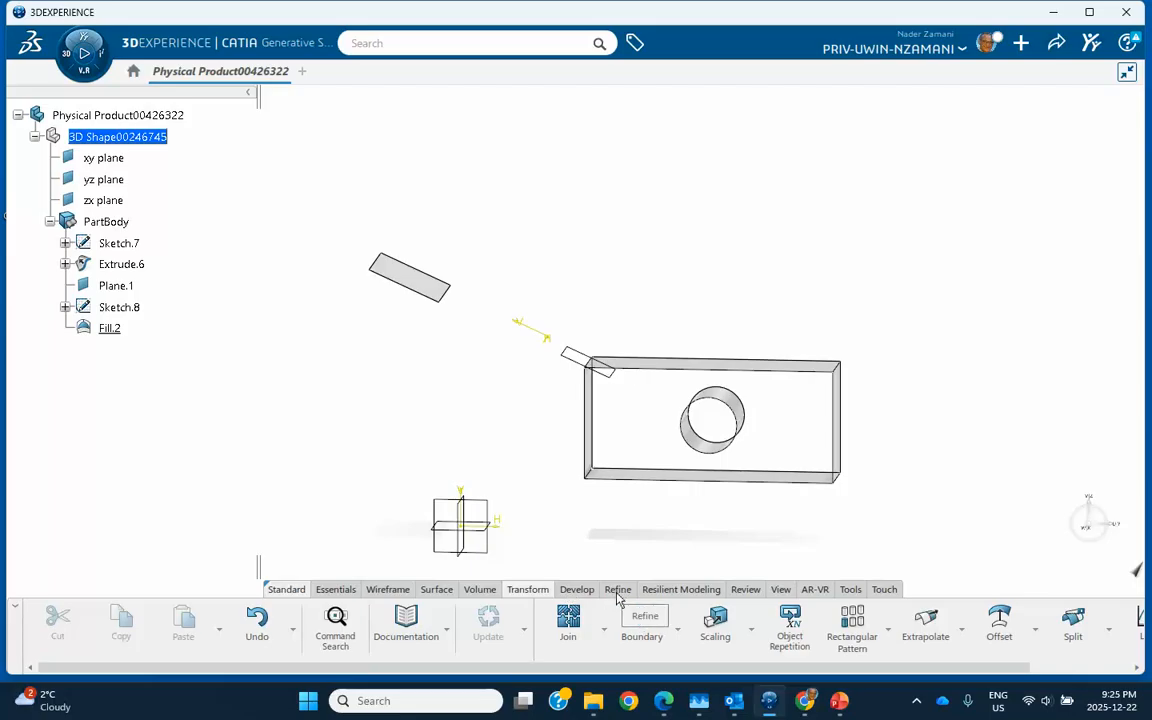
pyautogui.click(715, 622)
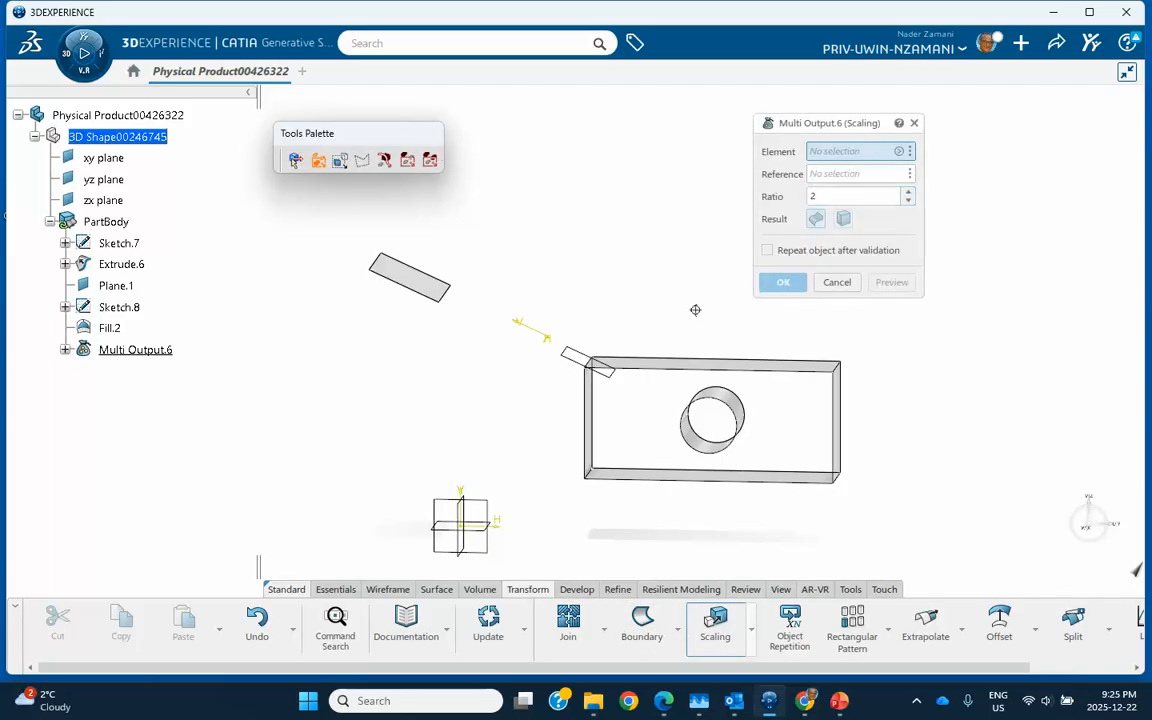
# - Create Scaling.7 from Extrude.6 at ratio 2 with Fill.2 as reference
pyautogui.moveTo(694, 309)
pyautogui.mouseDown(button='middle')
pyautogui.moveTo(689, 270)
pyautogui.moveTo(690, 291)
pyautogui.mouseUp(button='middle')
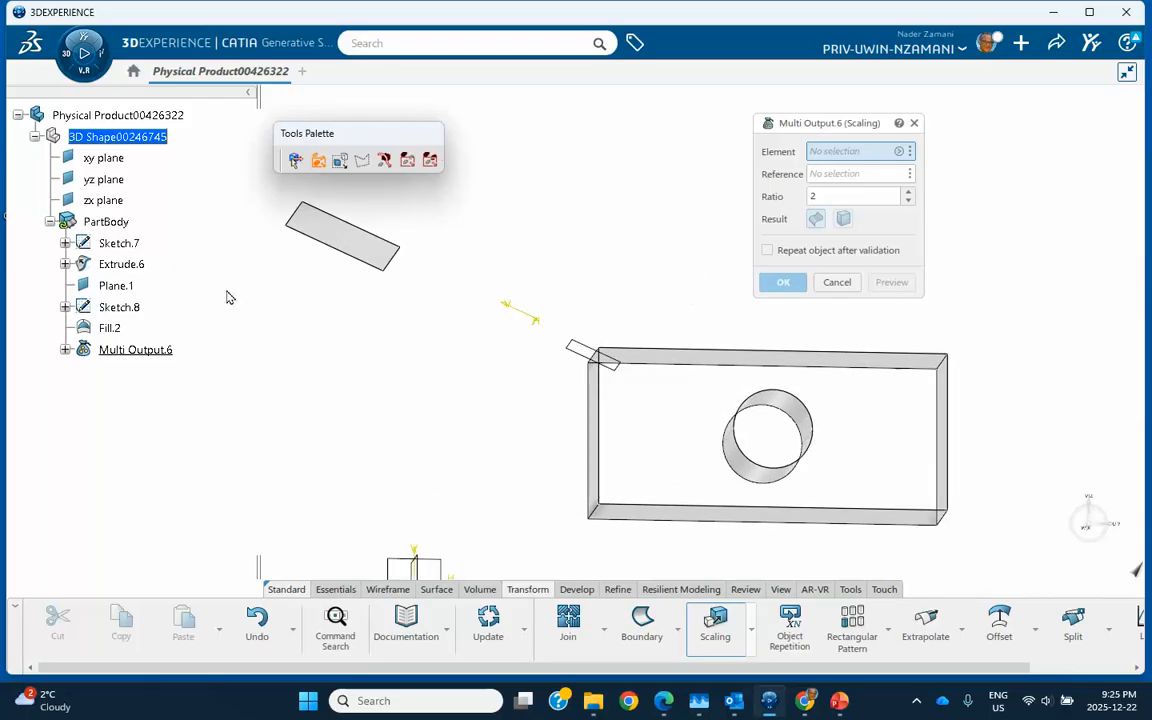
pyautogui.click(146, 268)
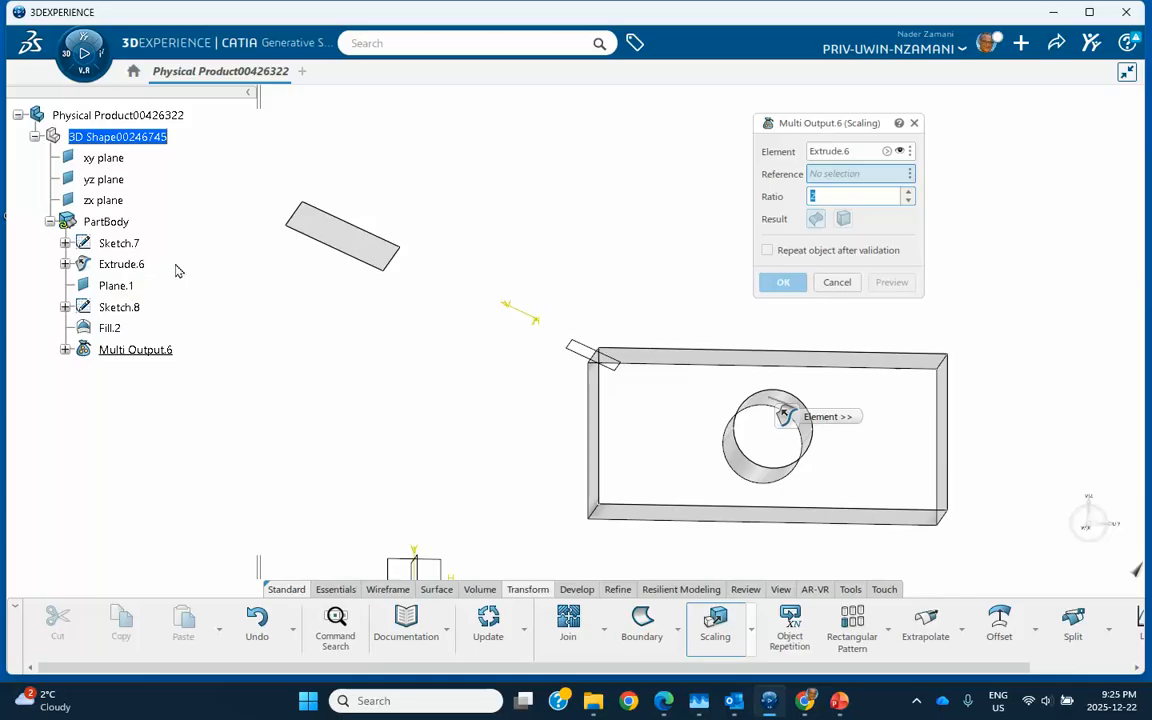
pyautogui.click(345, 239)
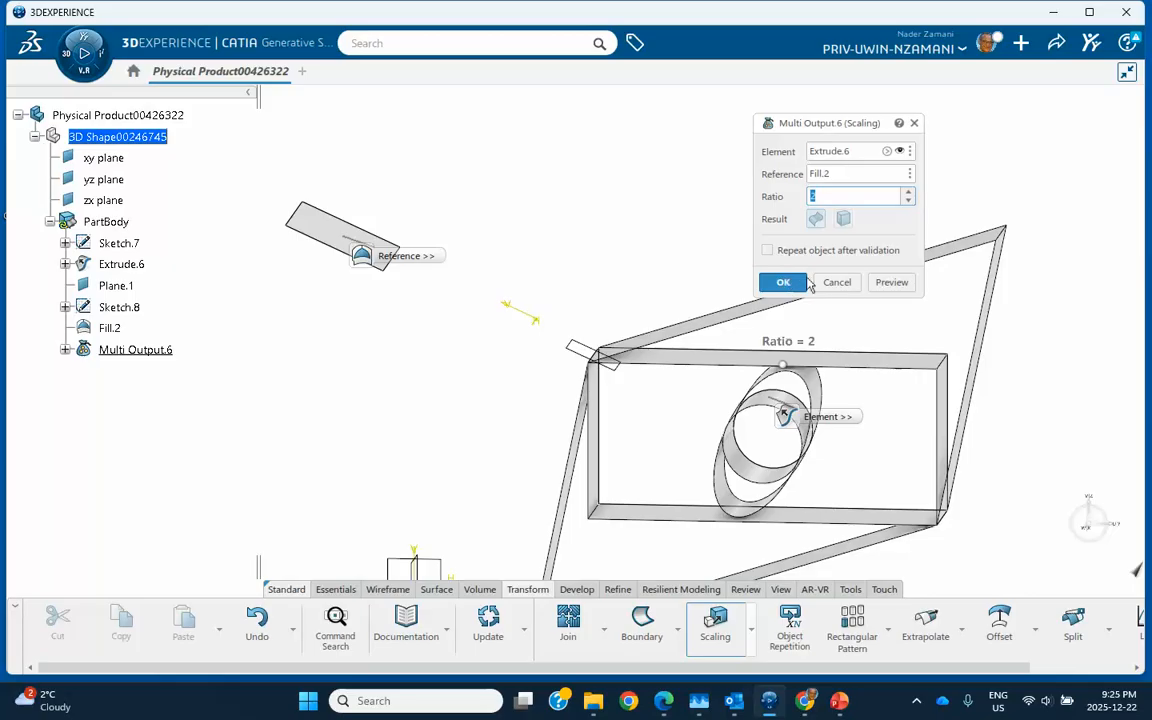
pyautogui.click(778, 283)
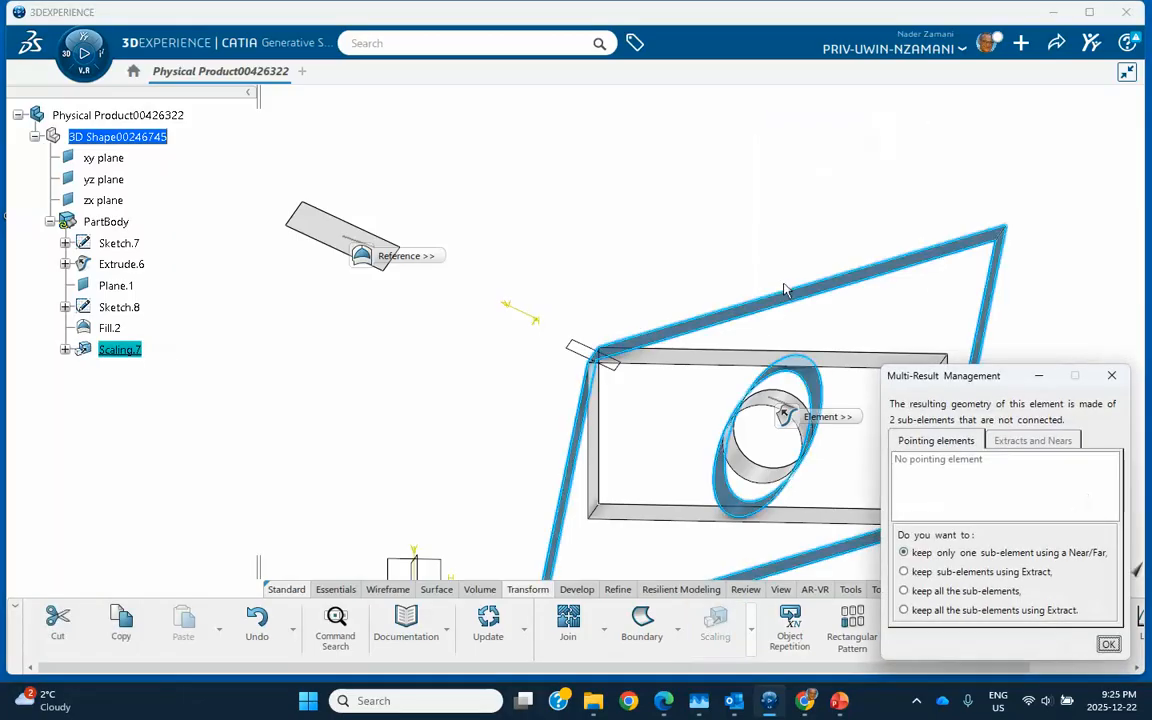
# - Keep both scaled sub-elements as separate surfaces Extract.1 and Extract.2
pyautogui.click(905, 611)
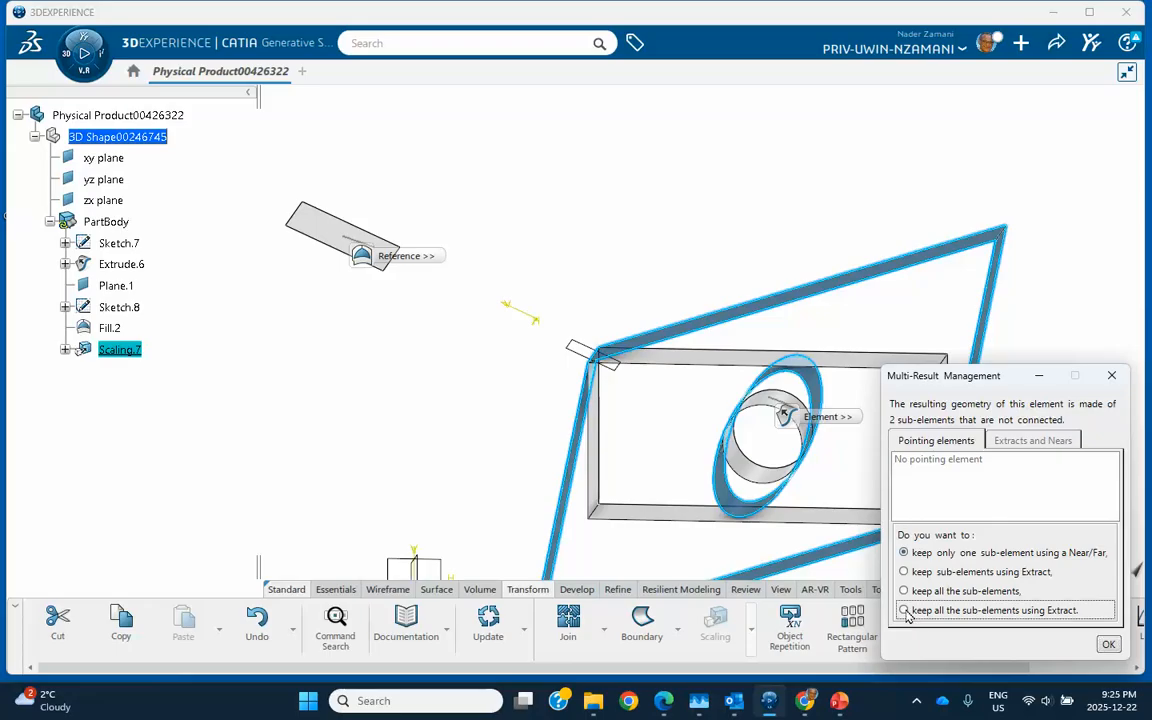
pyautogui.click(1108, 644)
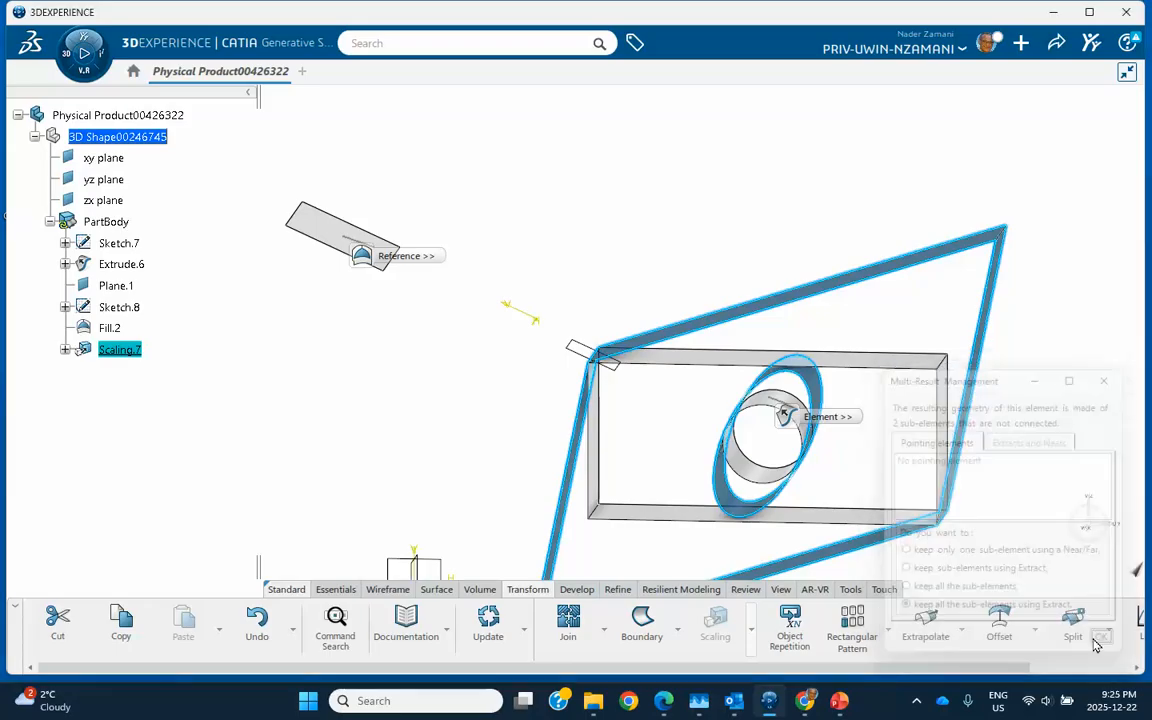
pyautogui.click(588, 309)
pyautogui.moveTo(615, 303); pyautogui.dragTo(622, 247, button='middle')
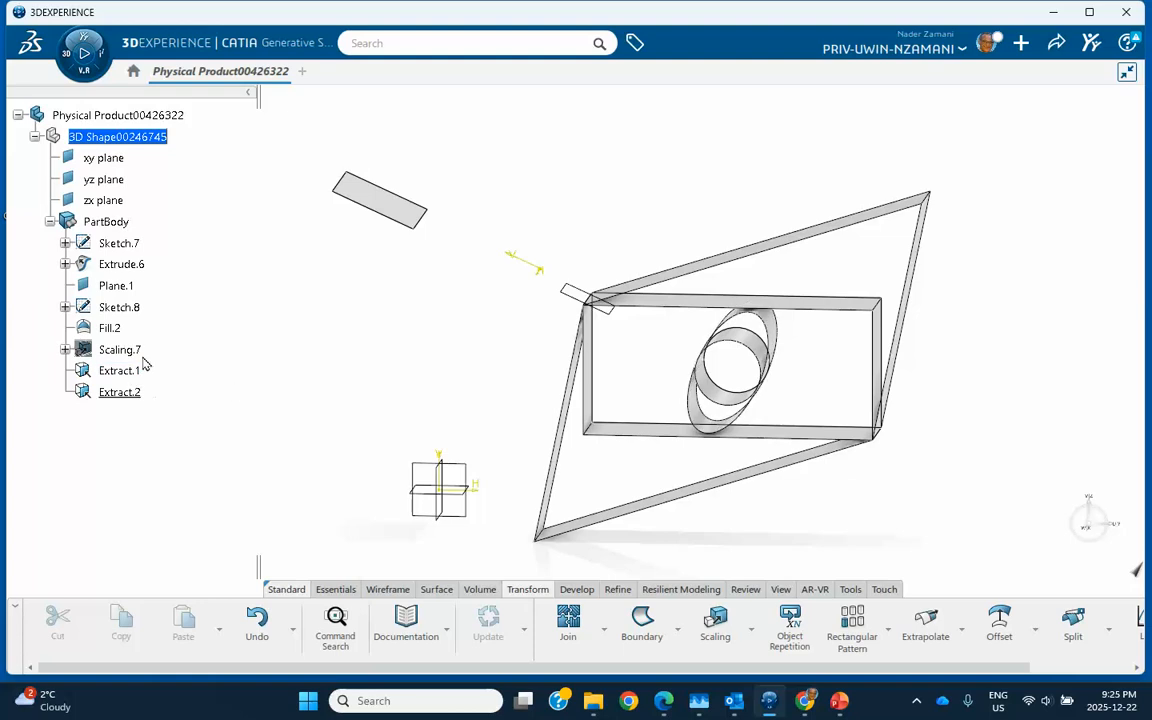
# - Hide the original Extrude.6 surface and its Sketch.7 and Sketch.8 profiles via Hide/Show
pyautogui.rightClick(138, 258)
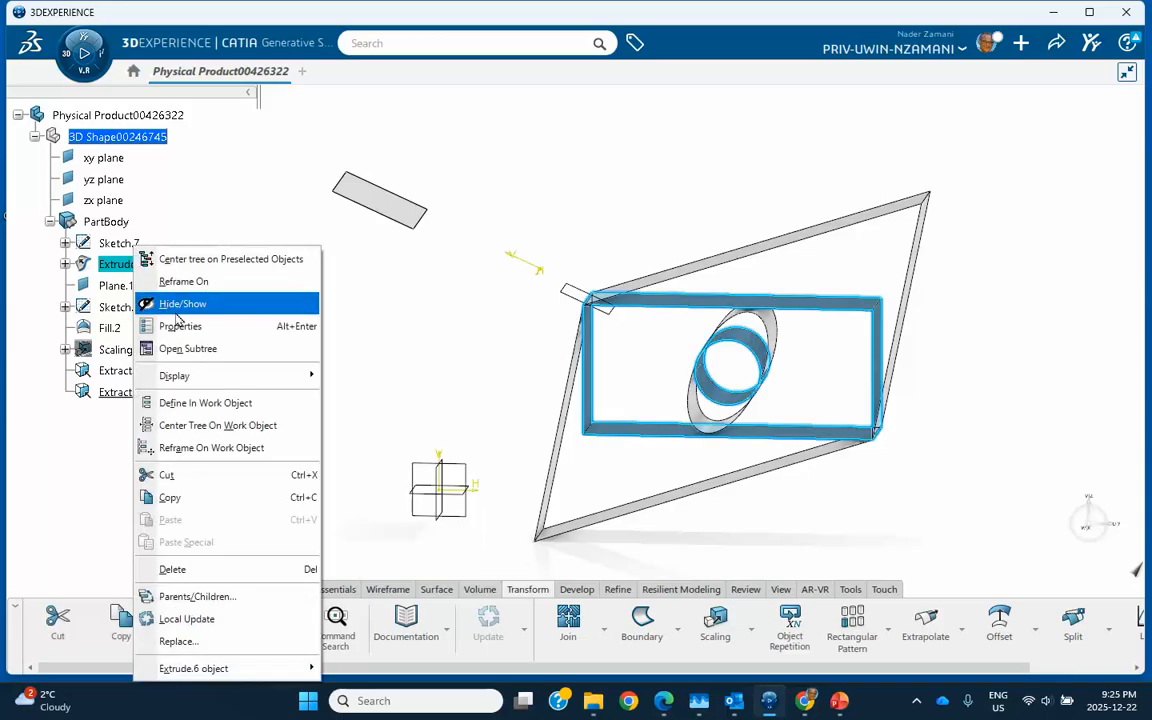
pyautogui.click(182, 304)
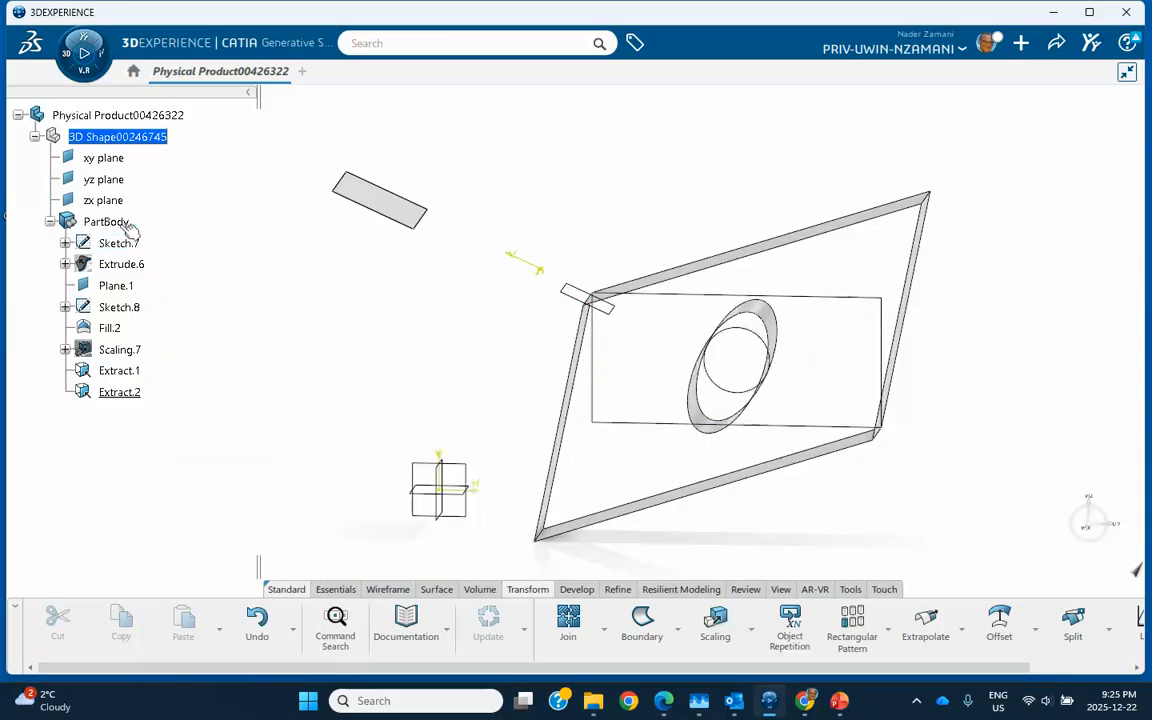
pyautogui.rightClick(120, 245)
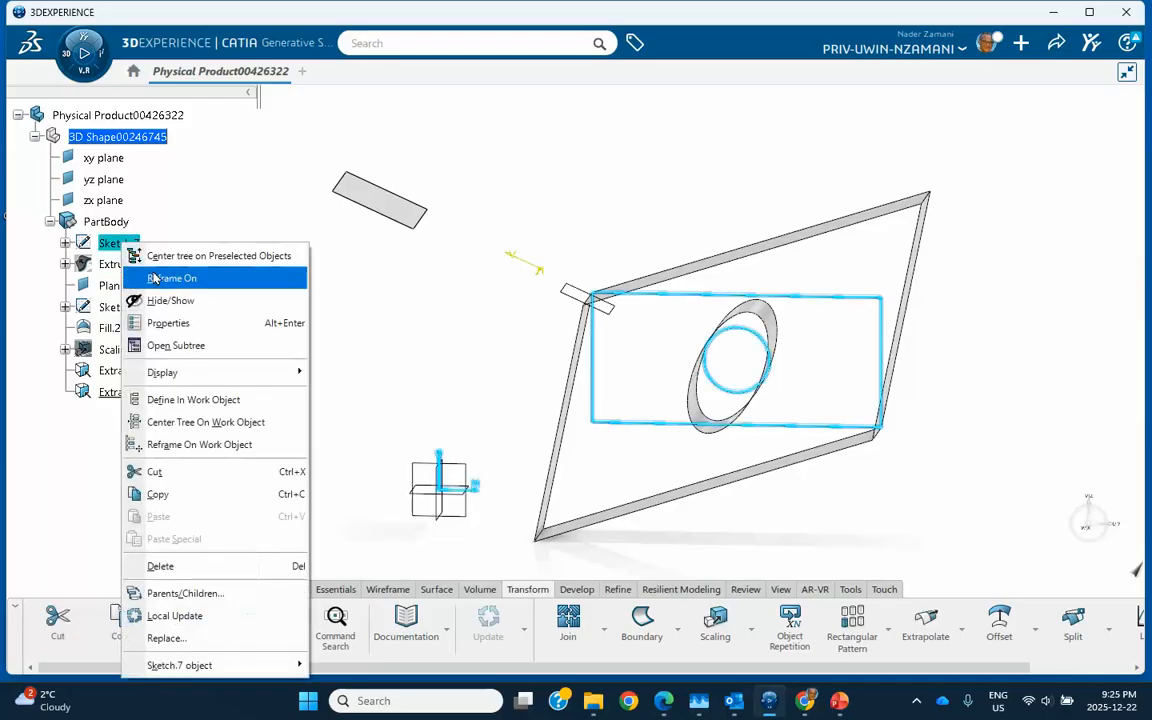
pyautogui.click(165, 301)
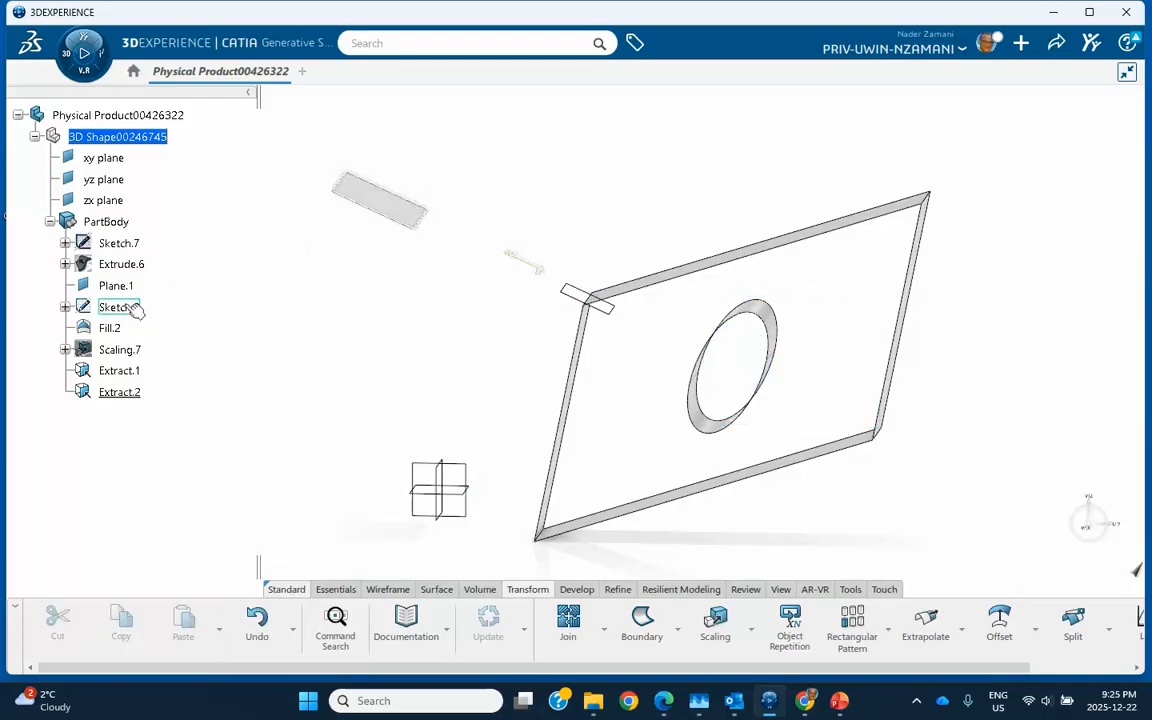
pyautogui.rightClick(120, 307)
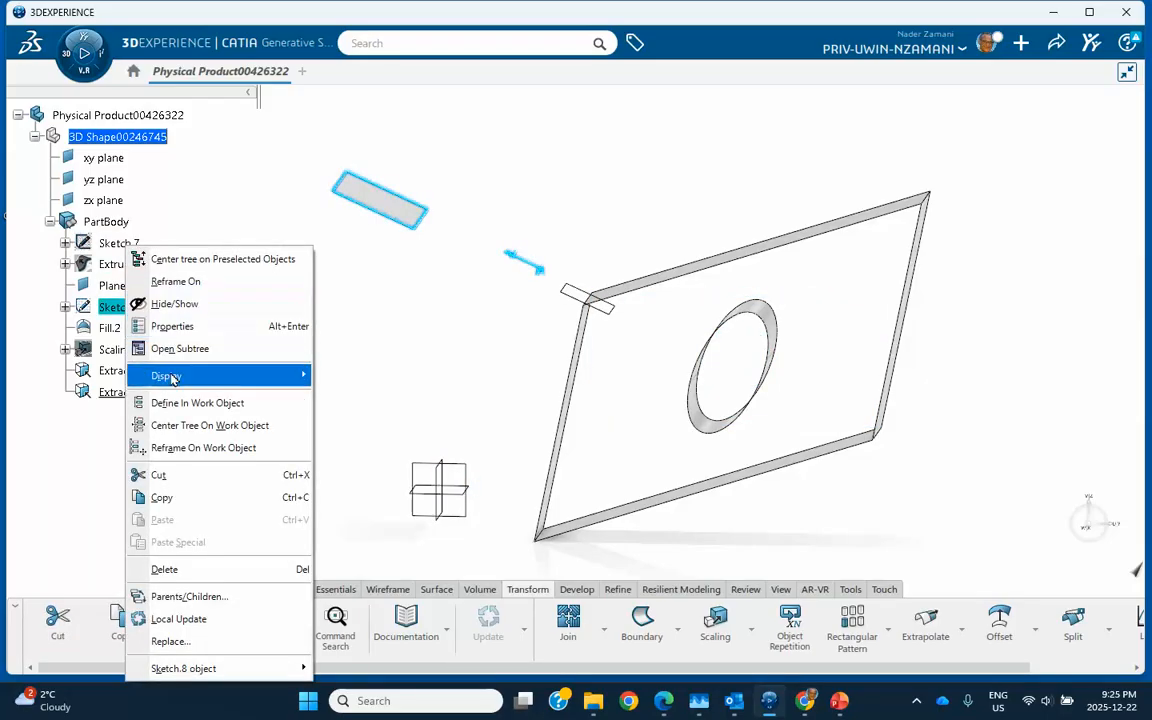
pyautogui.click(167, 303)
# - Rotate the model to inspect the remaining scaled frame and ring surfaces
pyautogui.moveTo(410, 395); pyautogui.dragTo(432, 412, button='middle')
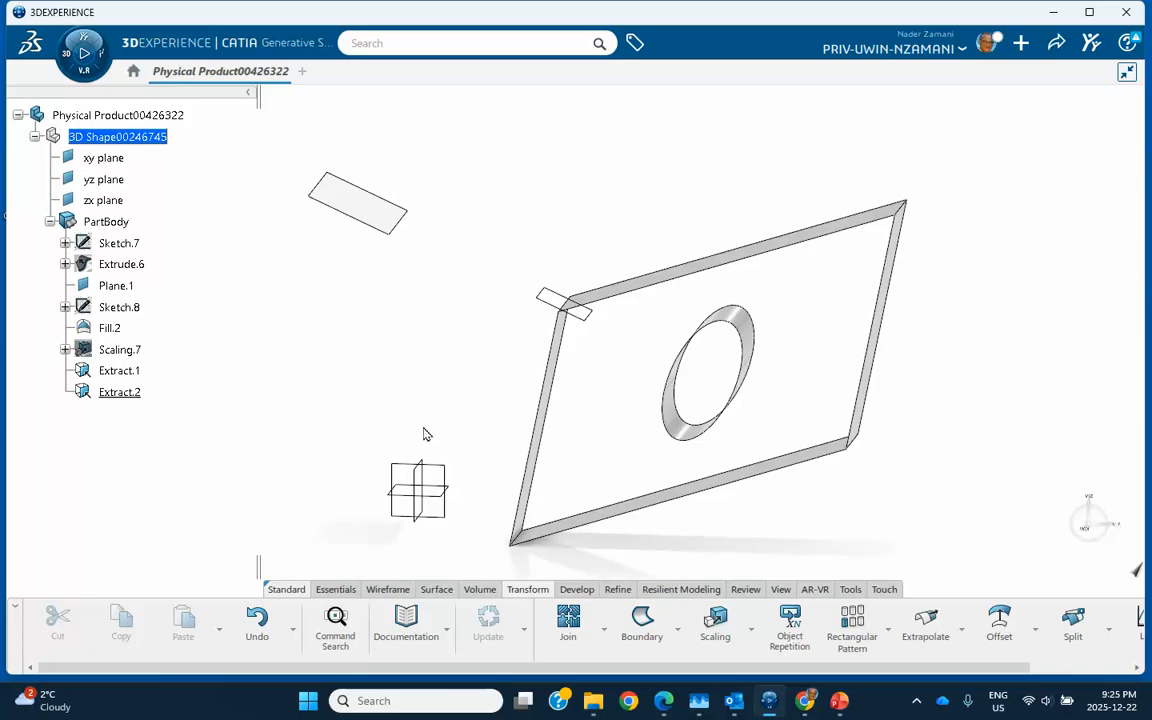
pyautogui.moveTo(483, 442); pyautogui.dragTo(575, 405, button='middle')
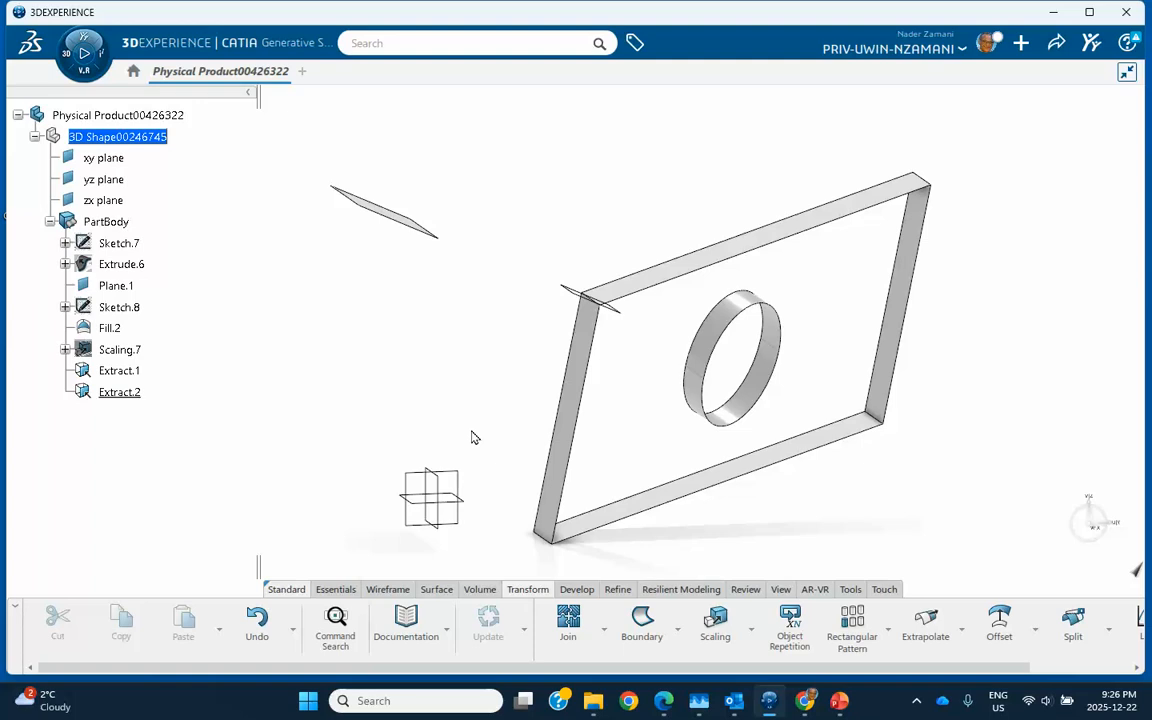
pyautogui.click(916, 700)
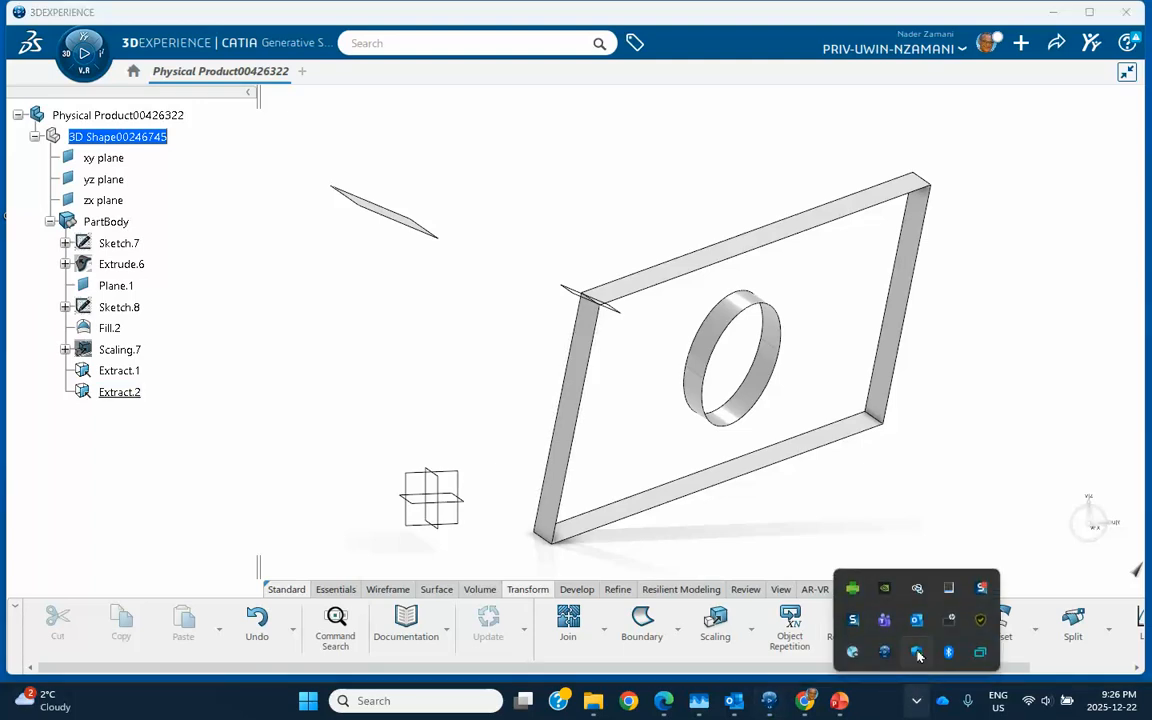